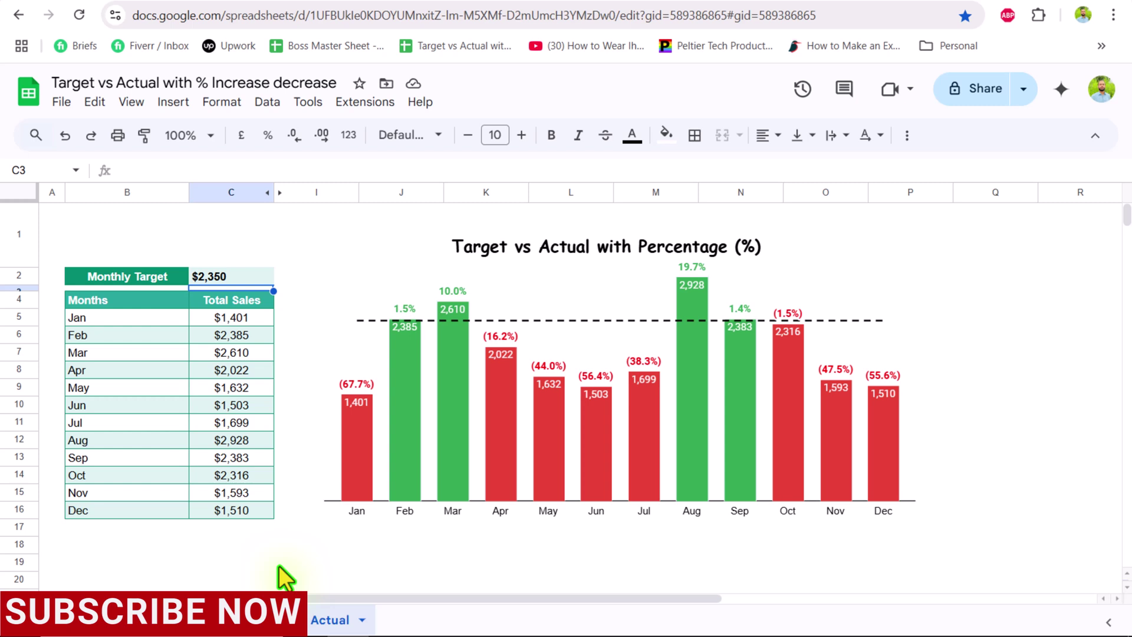
Enter 2000 as the monthly target in C2.
click(219, 274)
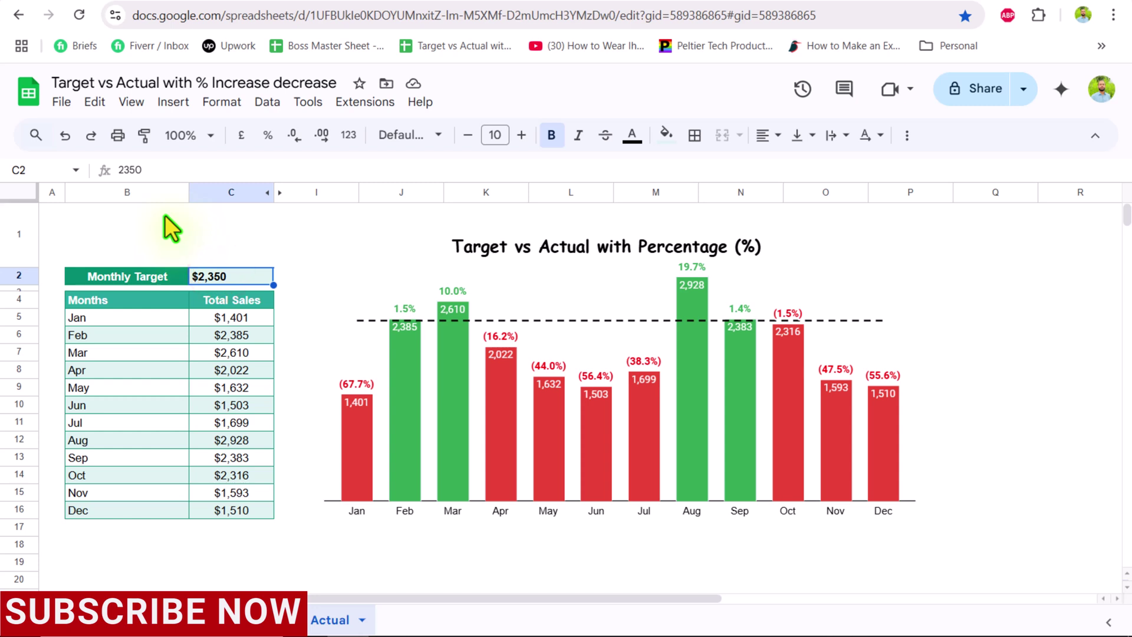
text(2000)
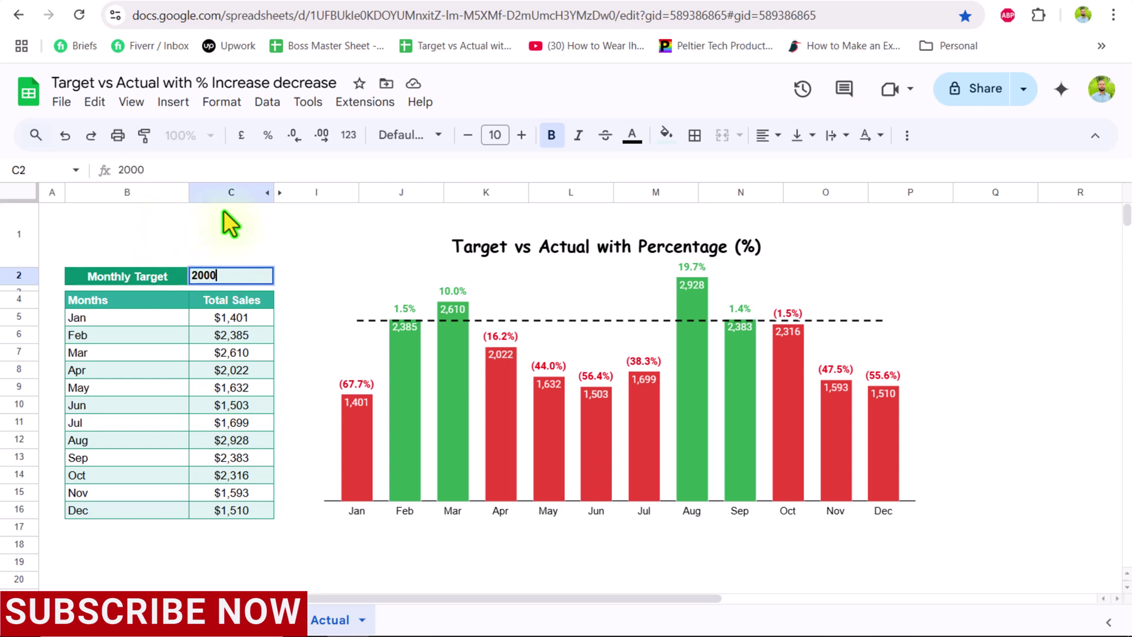
key(Return)
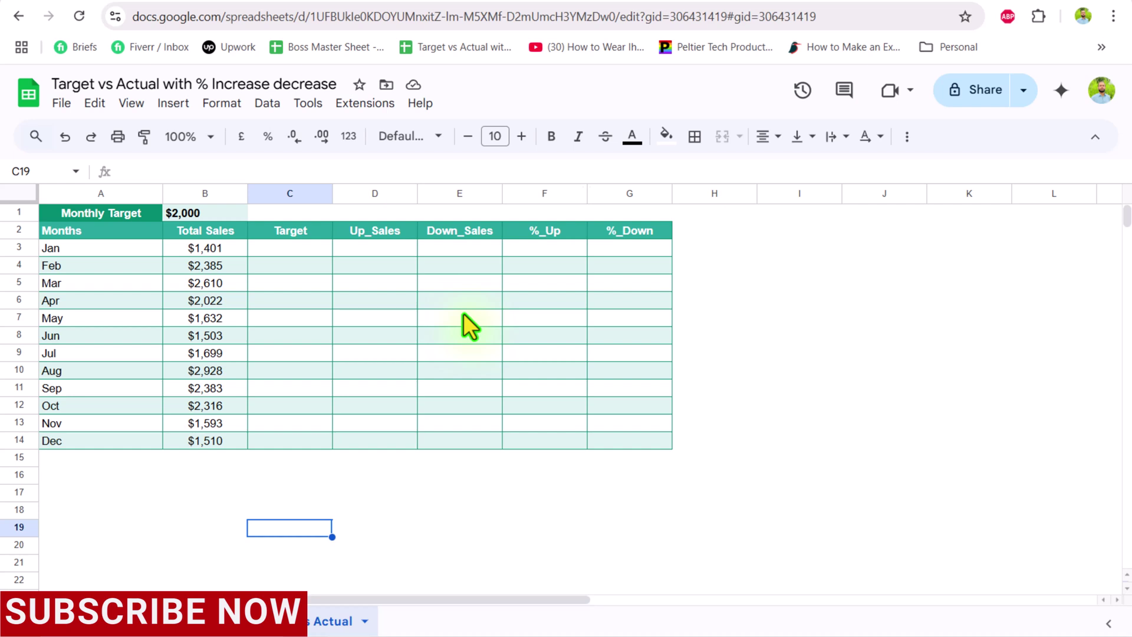
Enter =$B$1 in C3 and fill it down to C14 so every month's target is 2,000.
click(291, 247)
text(=)
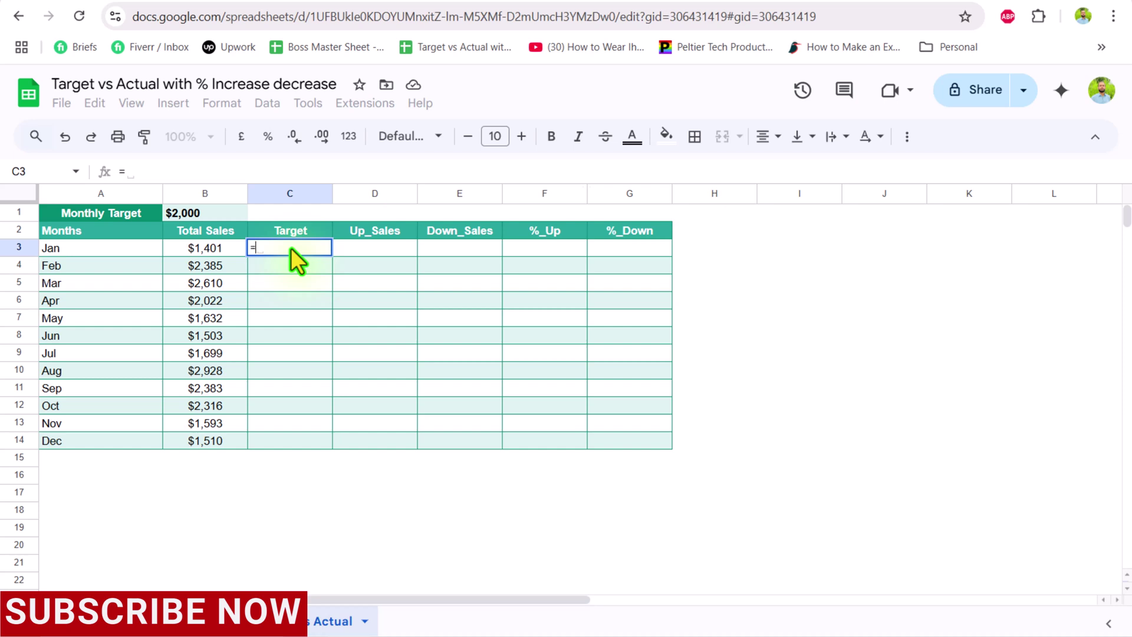
click(201, 211)
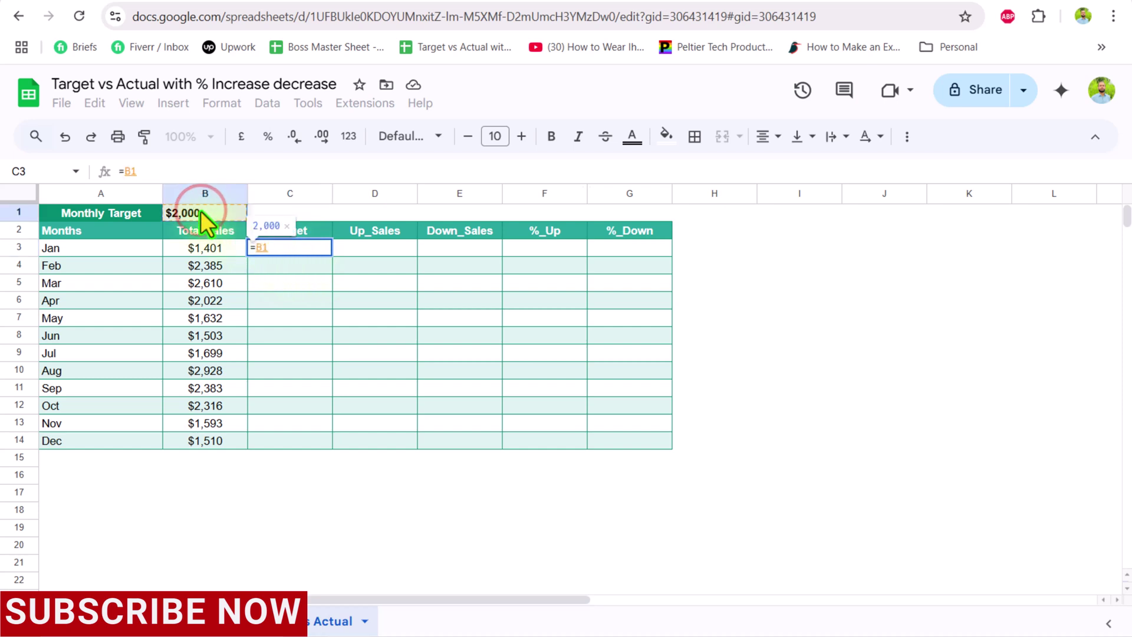
key(F4)
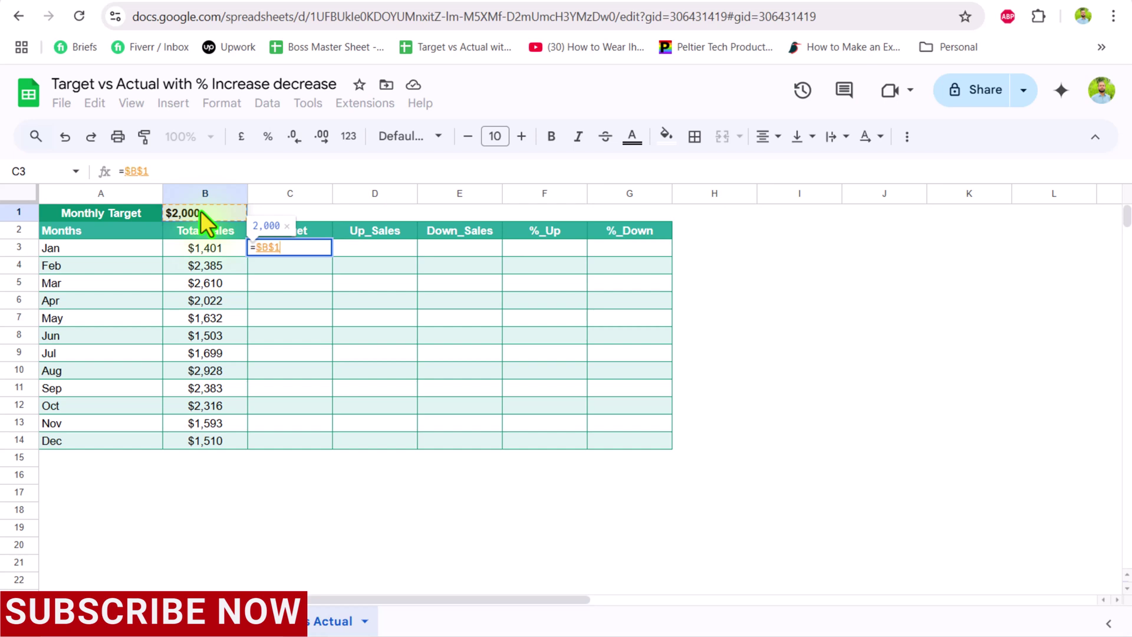
key(Return)
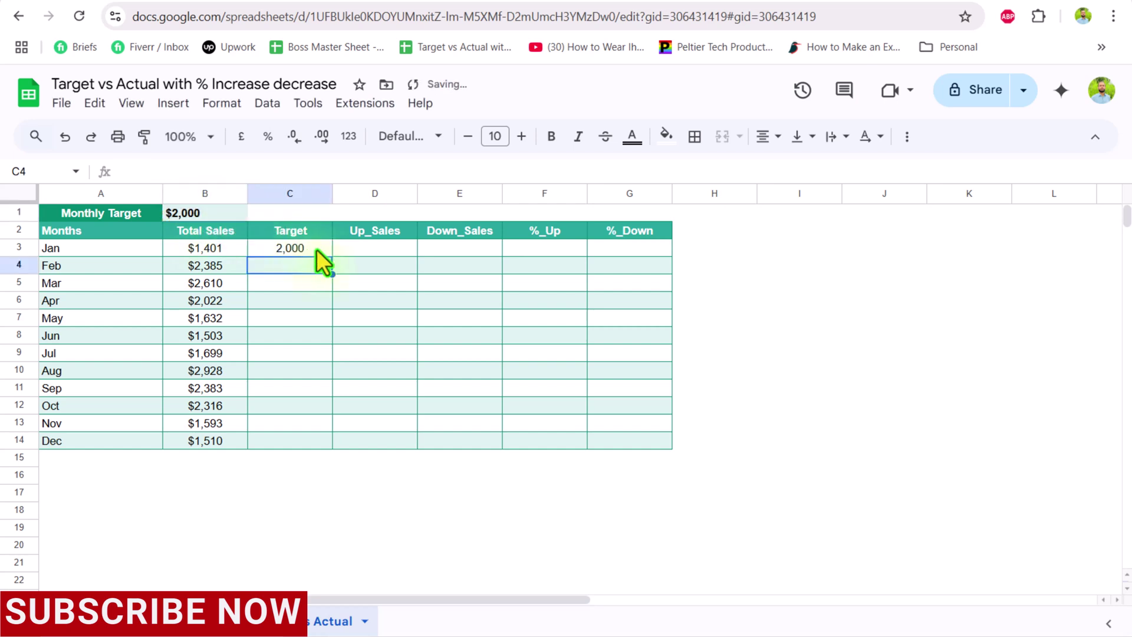
click(316, 249)
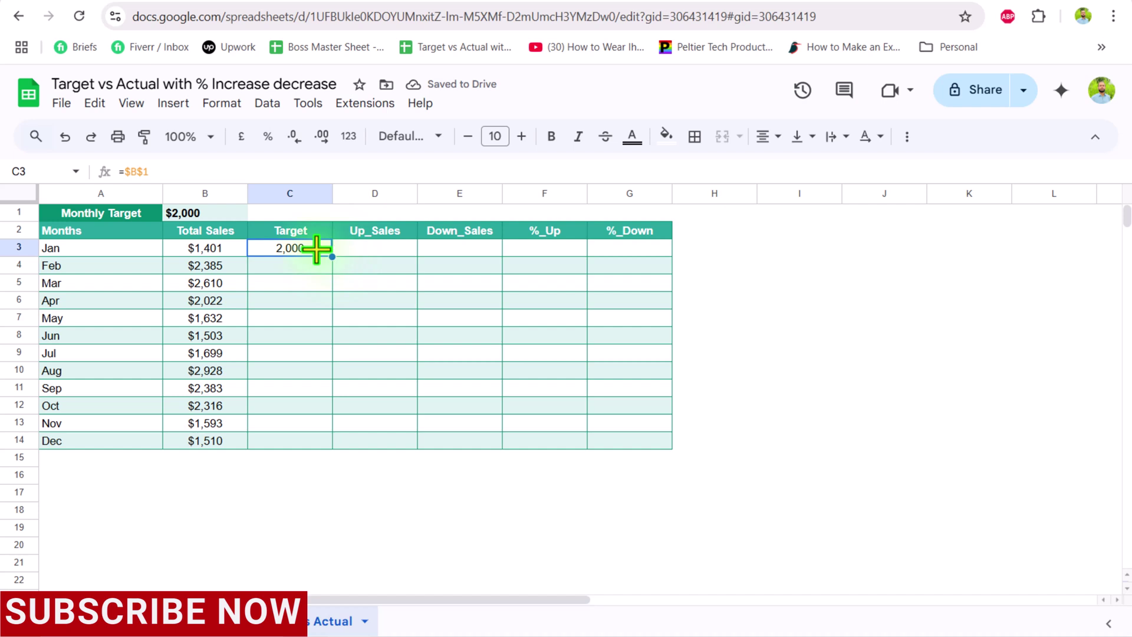
double_click(330, 254)
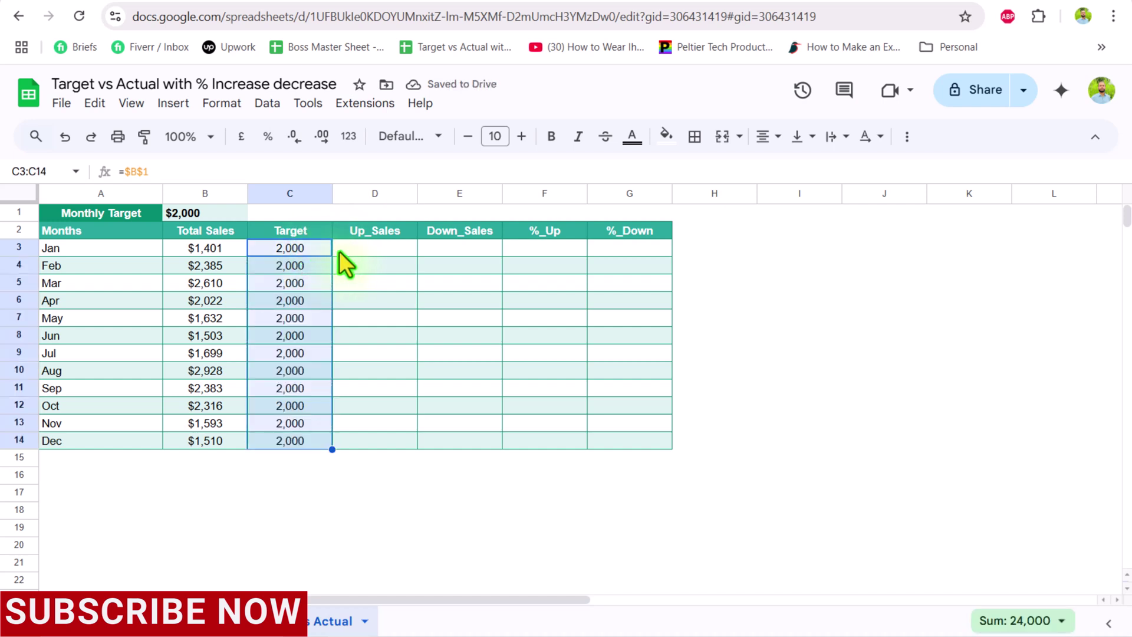
click(358, 252)
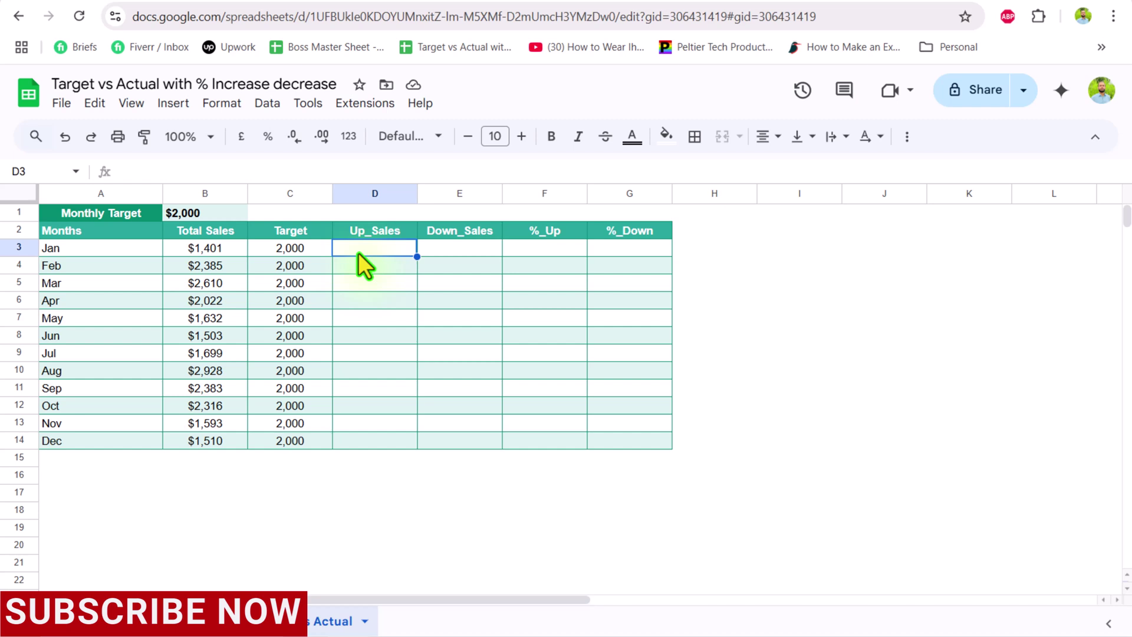
Enter =IF(B3>=C3,B3,"") in D3 for January's Up_Sales.
text(=u)
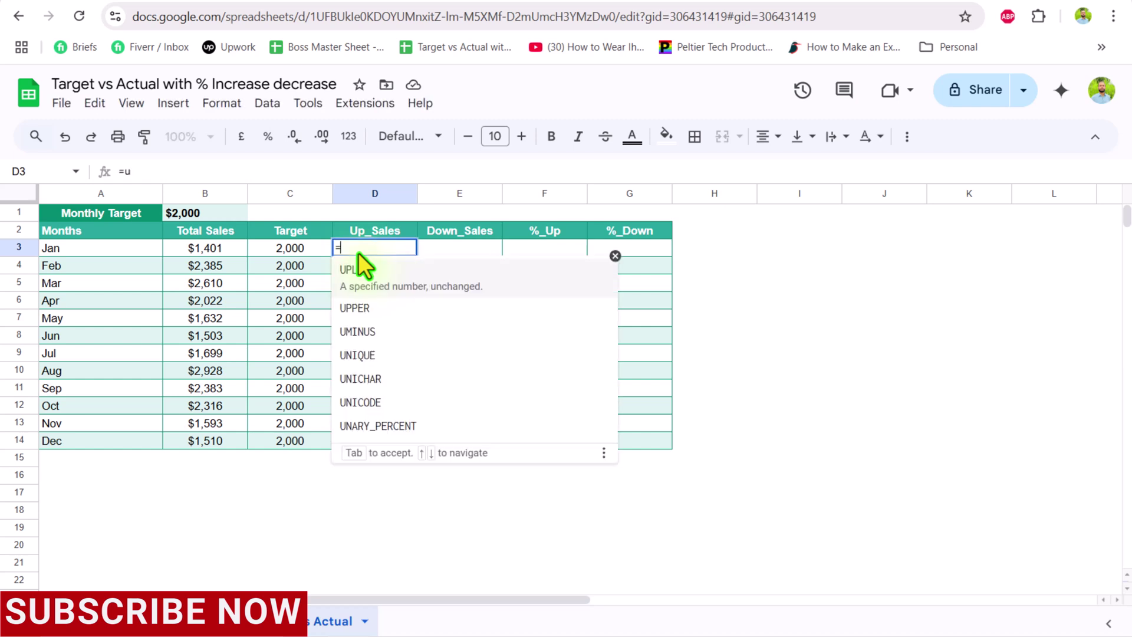
key(BackSpace)
text(if()
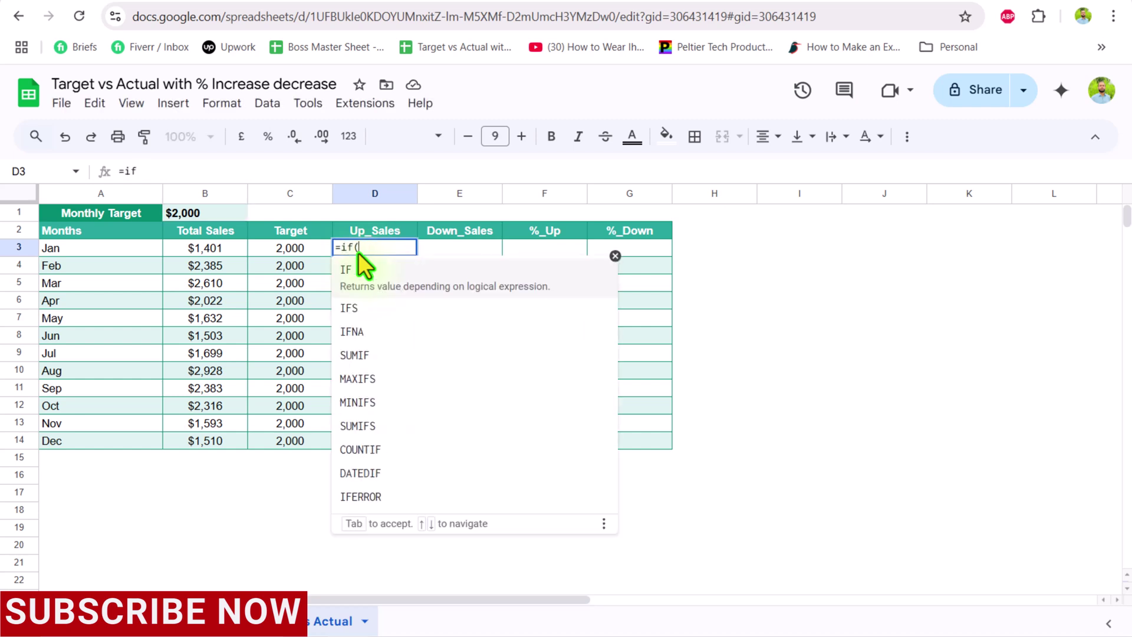
click(236, 247)
text(>=)
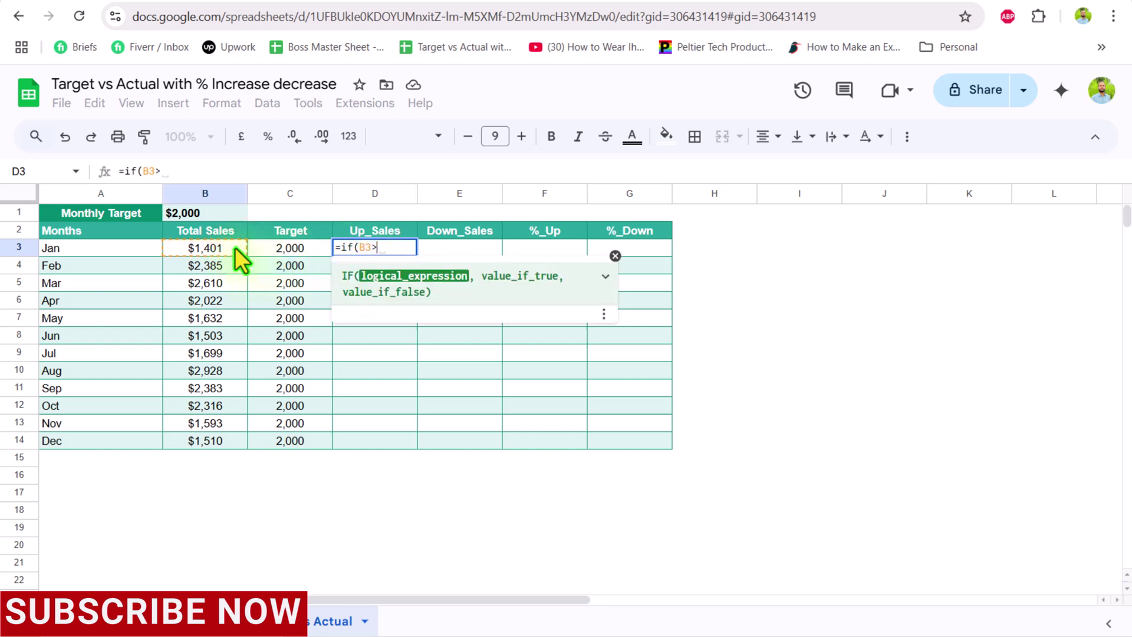
click(293, 249)
text(,)
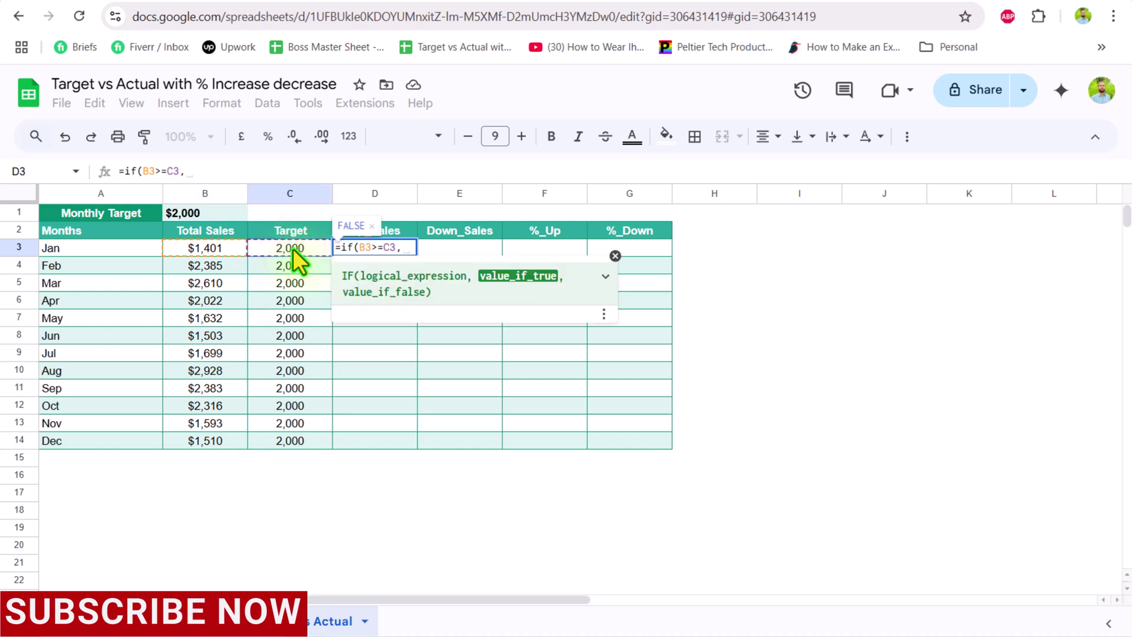
click(231, 246)
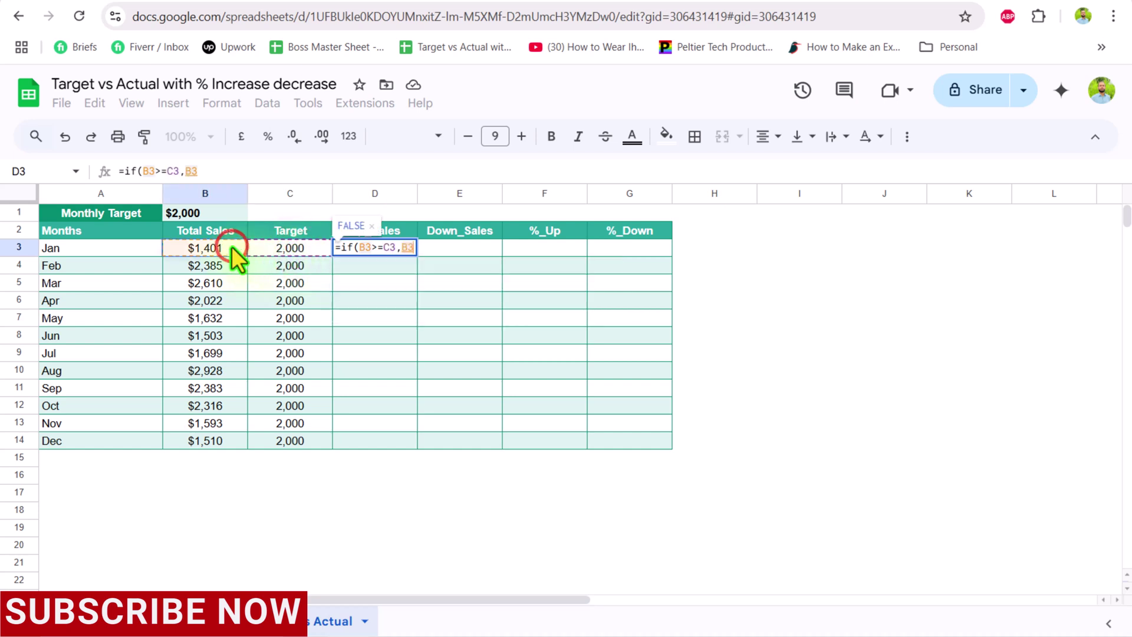
text(,)
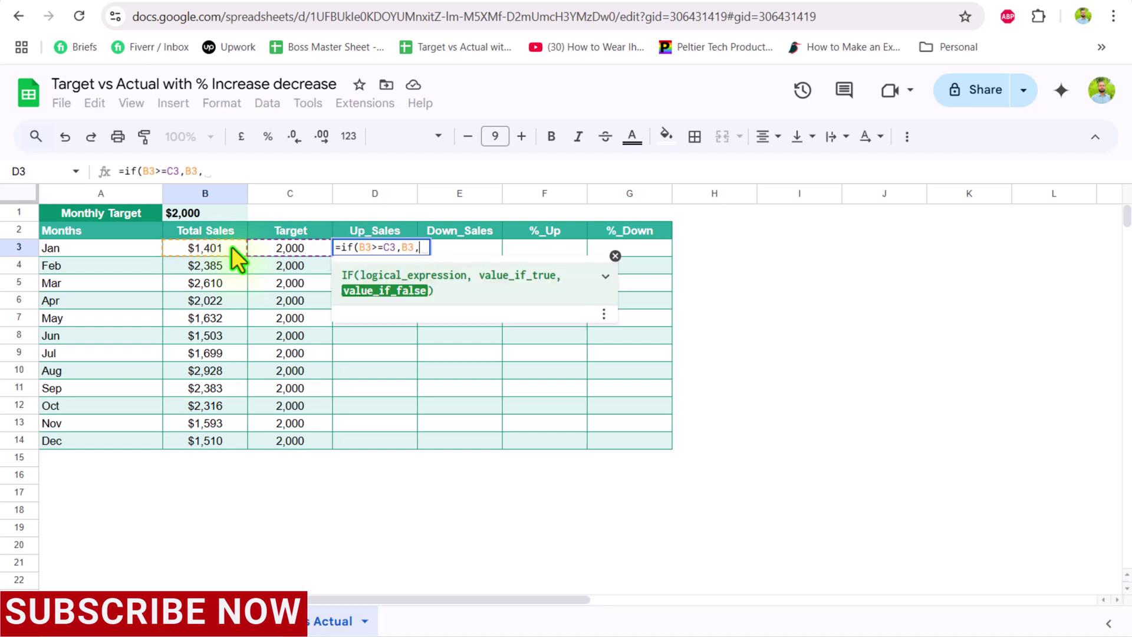
text(")
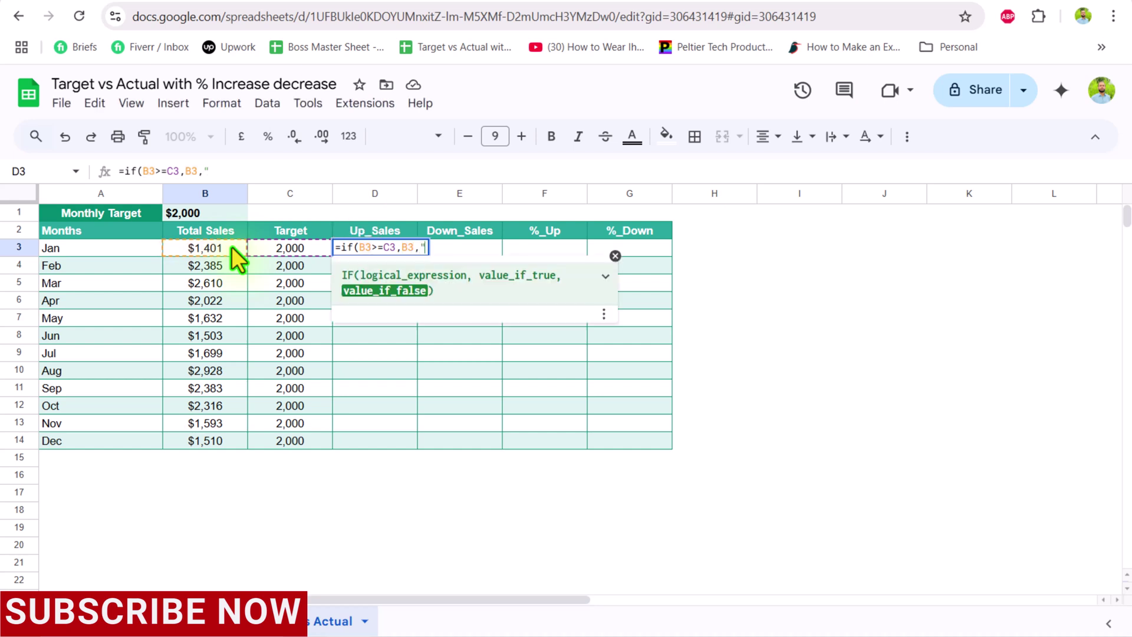
text("))
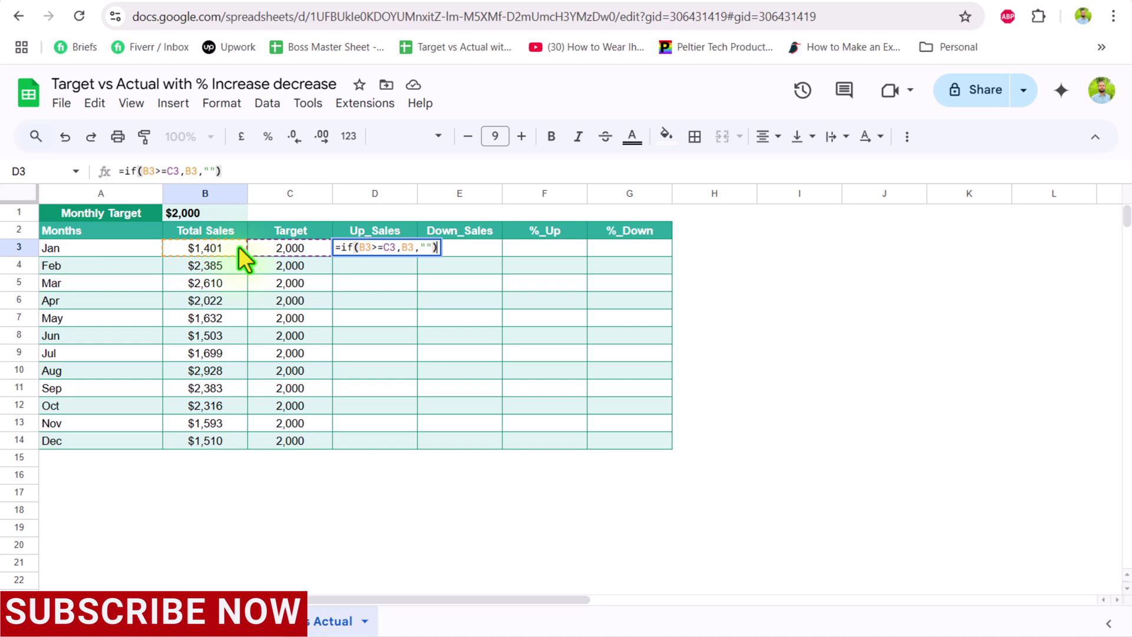
key(Return)
Copy the Up_Sales formula down through D14.
click(401, 246)
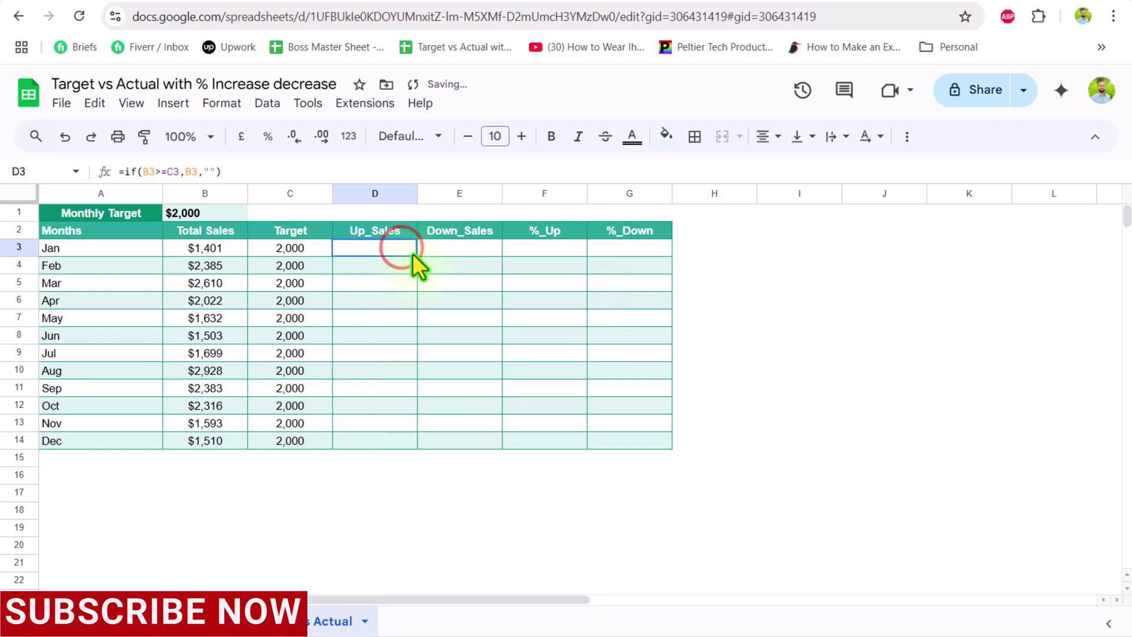
drag(419, 256, 412, 427)
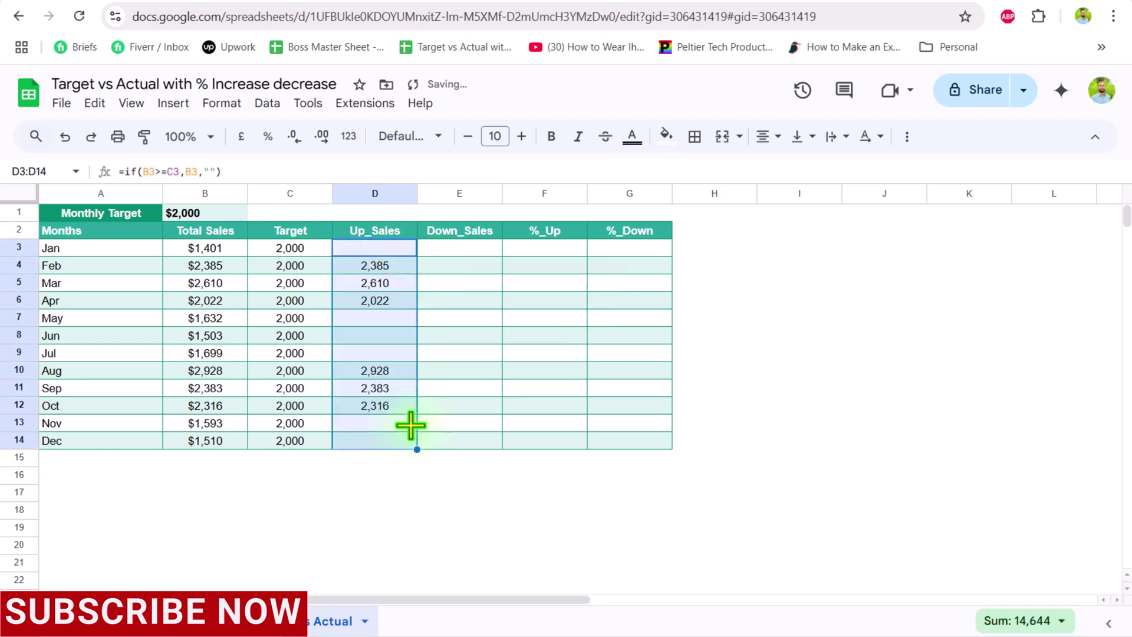
key(Right)
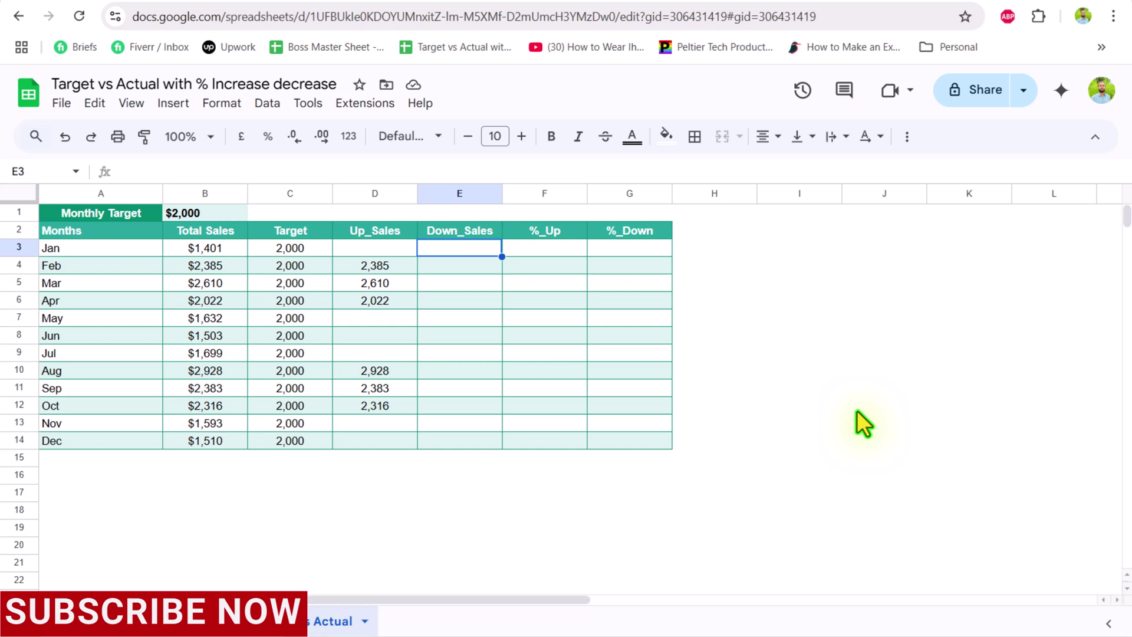
Enter =IF(B3<C3,B3,"") in E3 and auto-fill it down to E14.
text(=if()
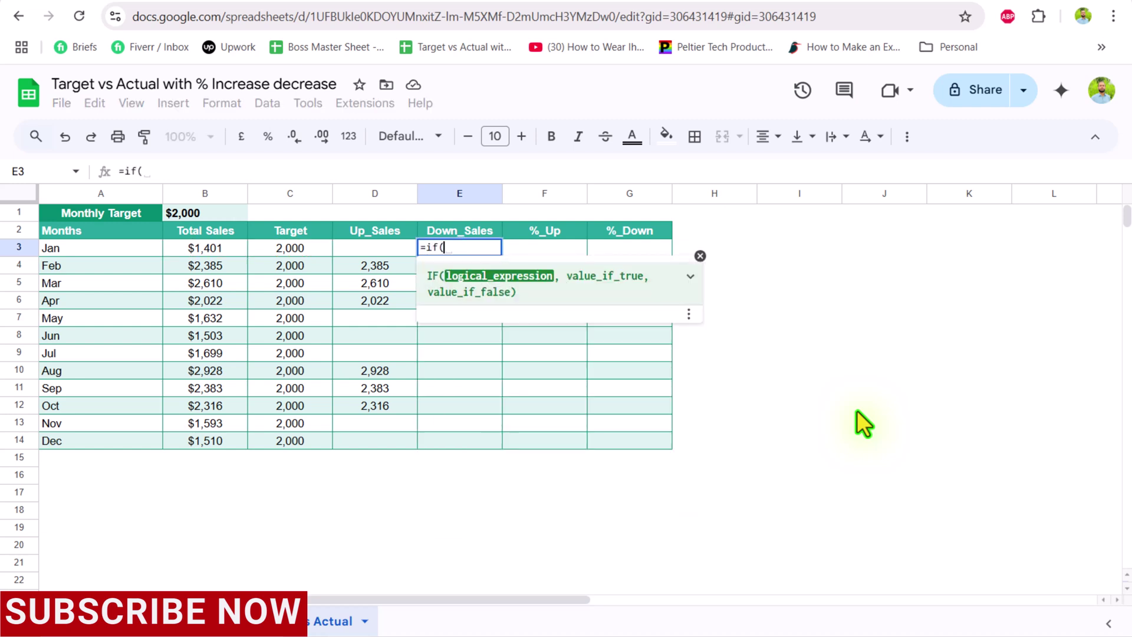
click(231, 250)
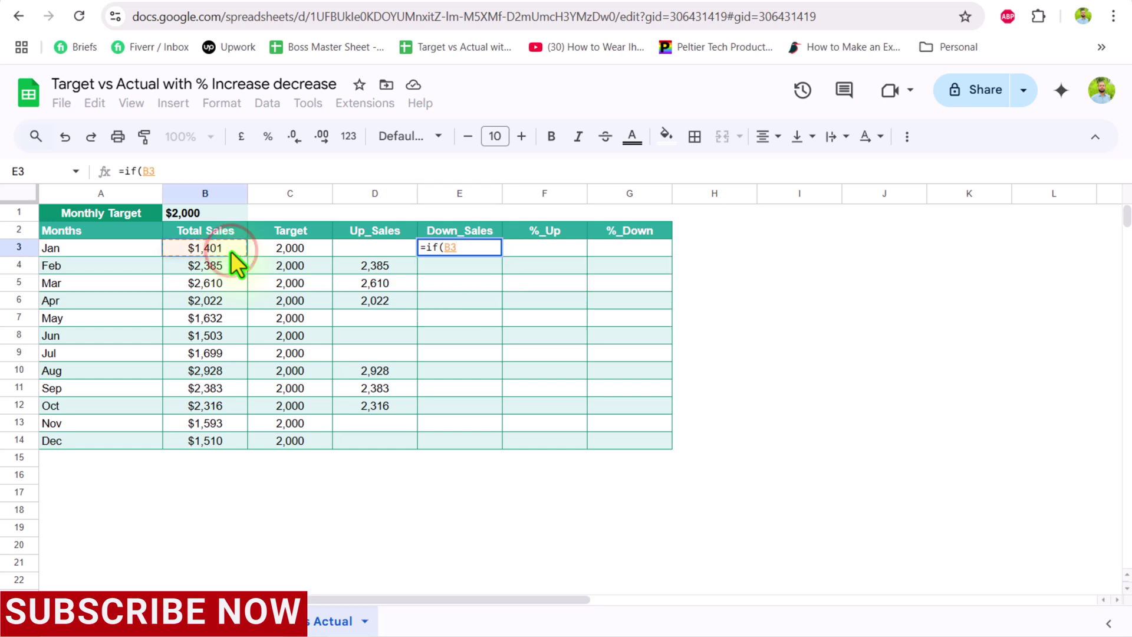
text(<)
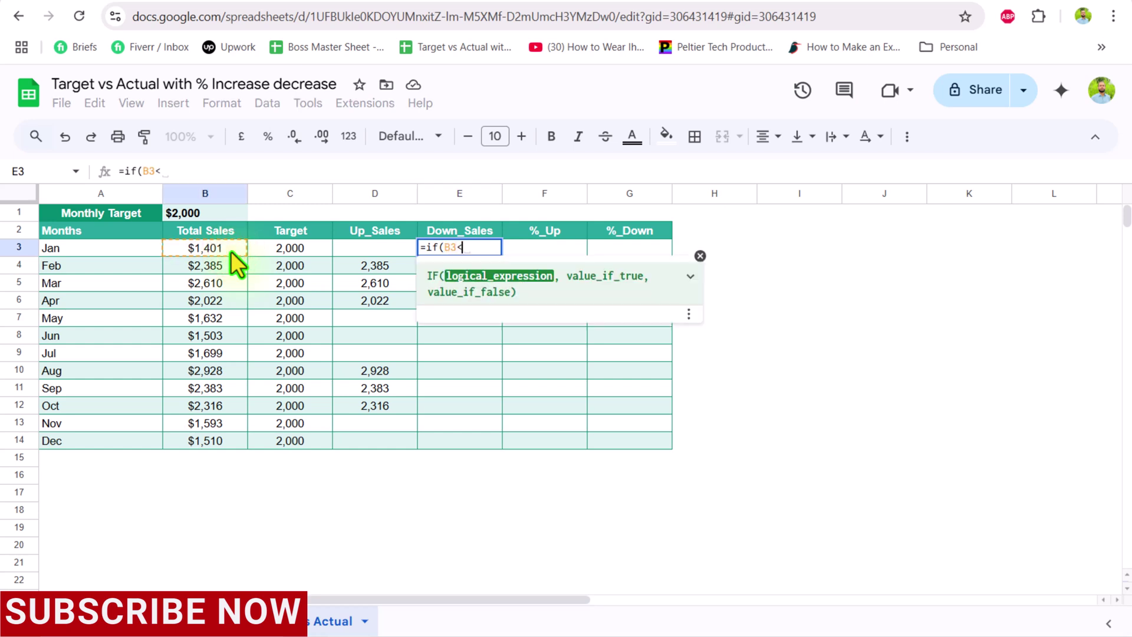
click(264, 253)
text(,)
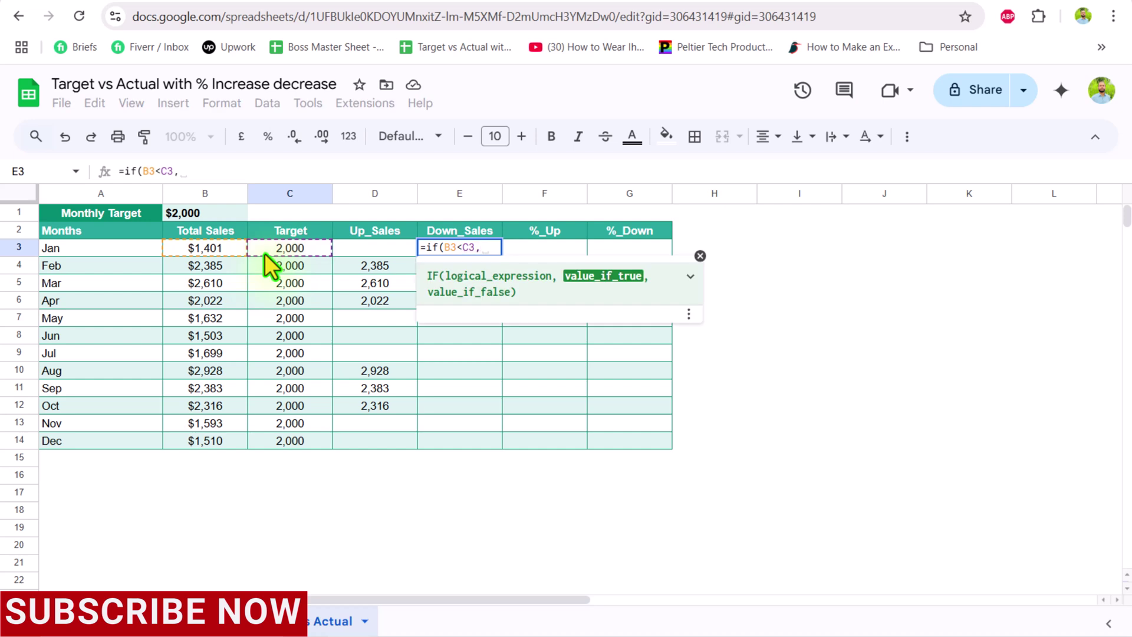
click(220, 248)
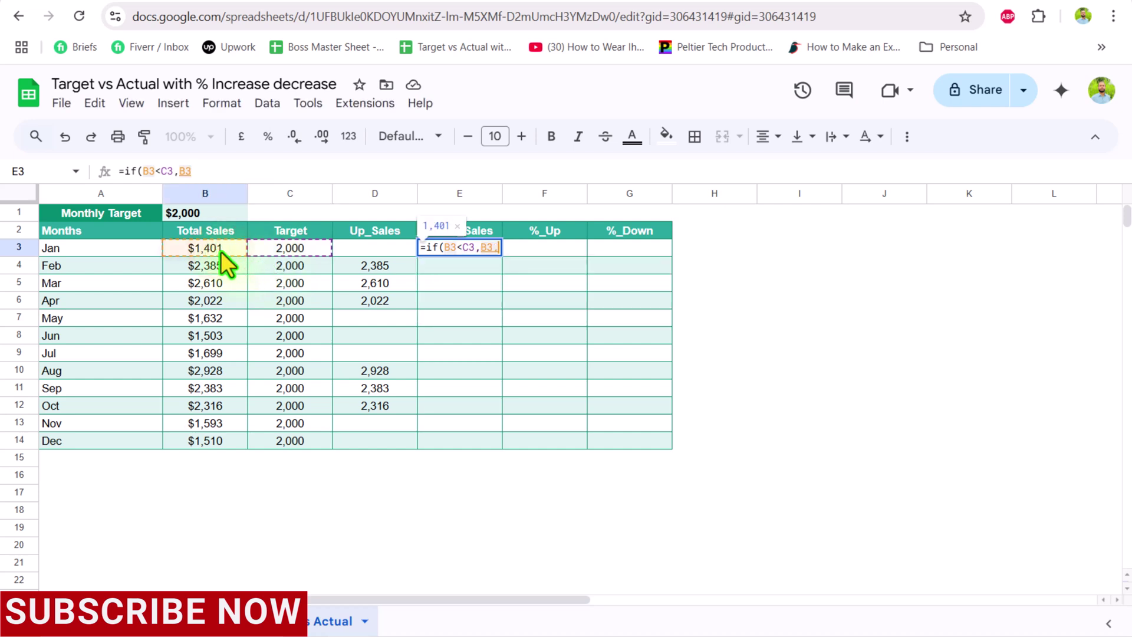
text(,)
text(")
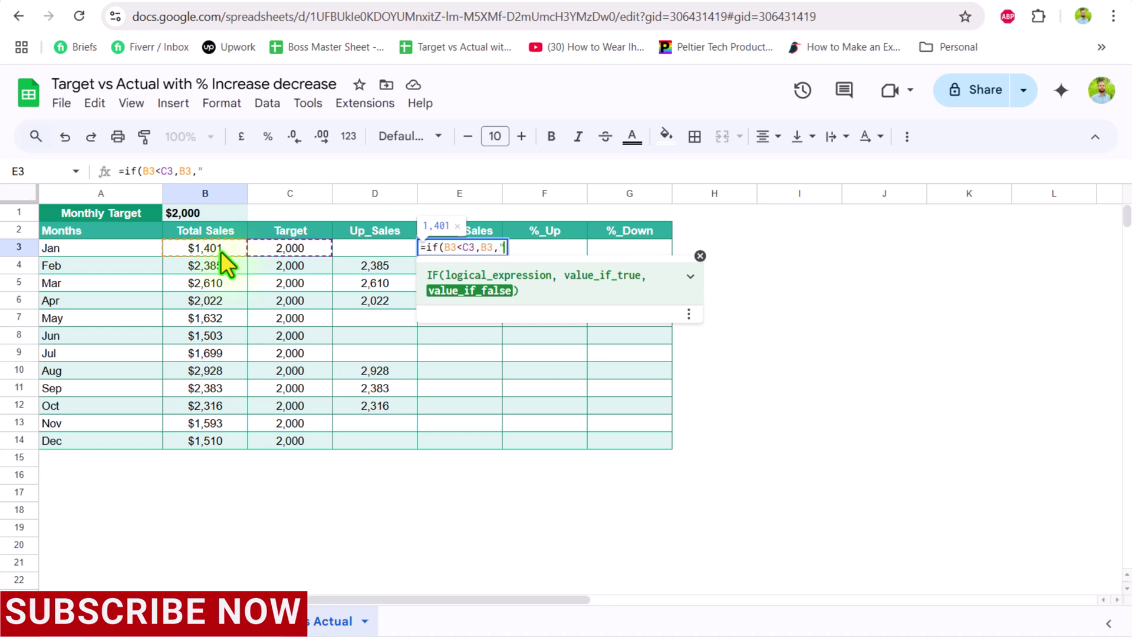
text("))
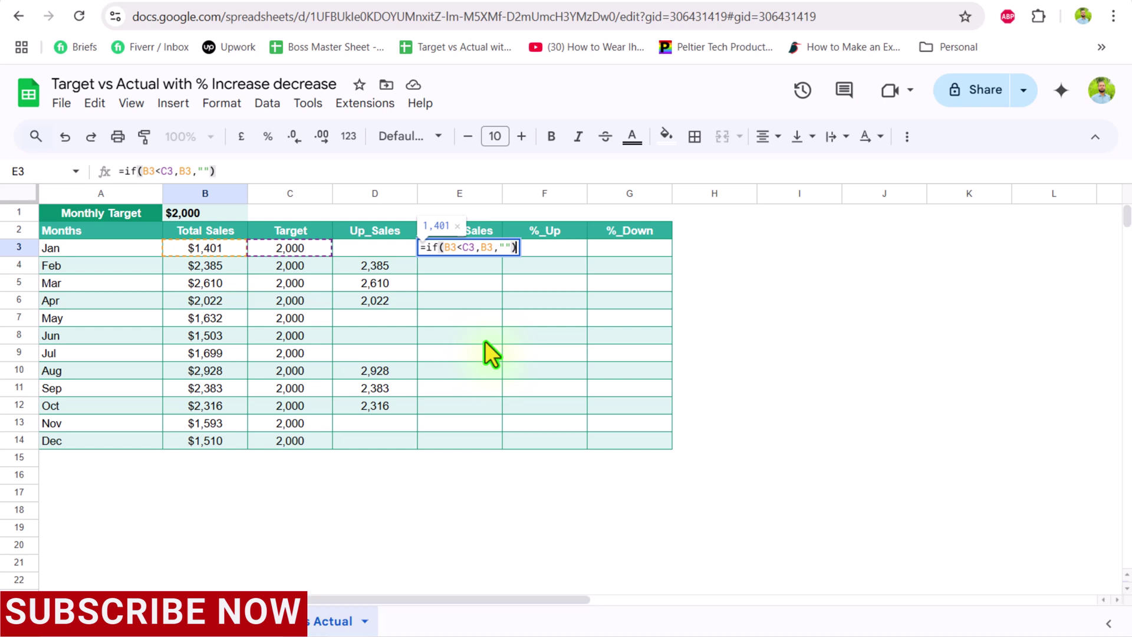
key(Return)
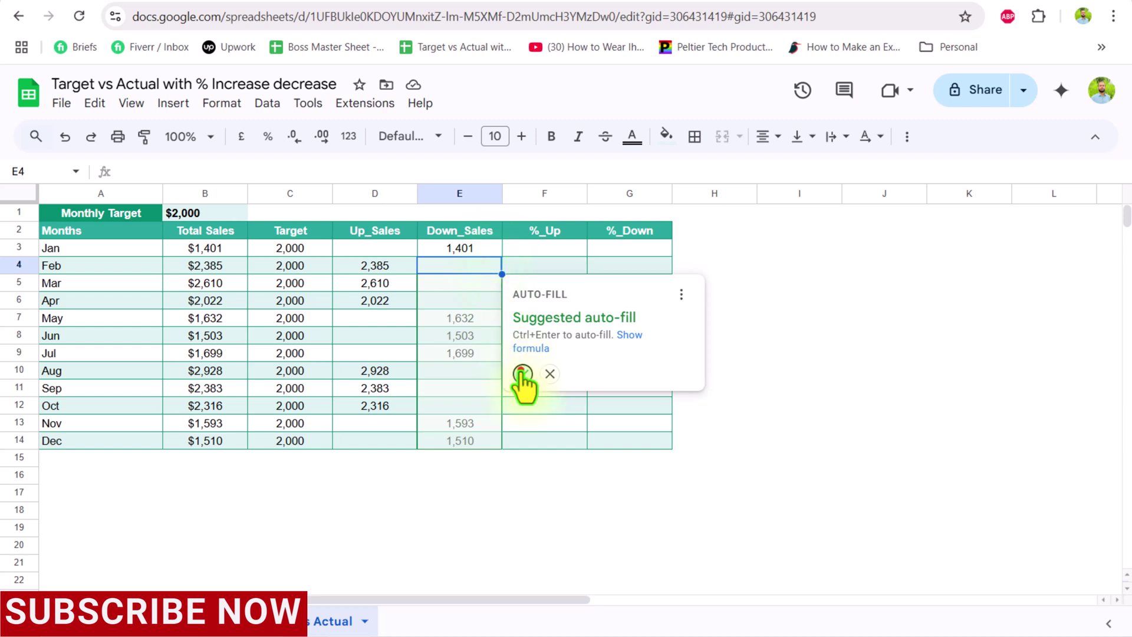
click(523, 373)
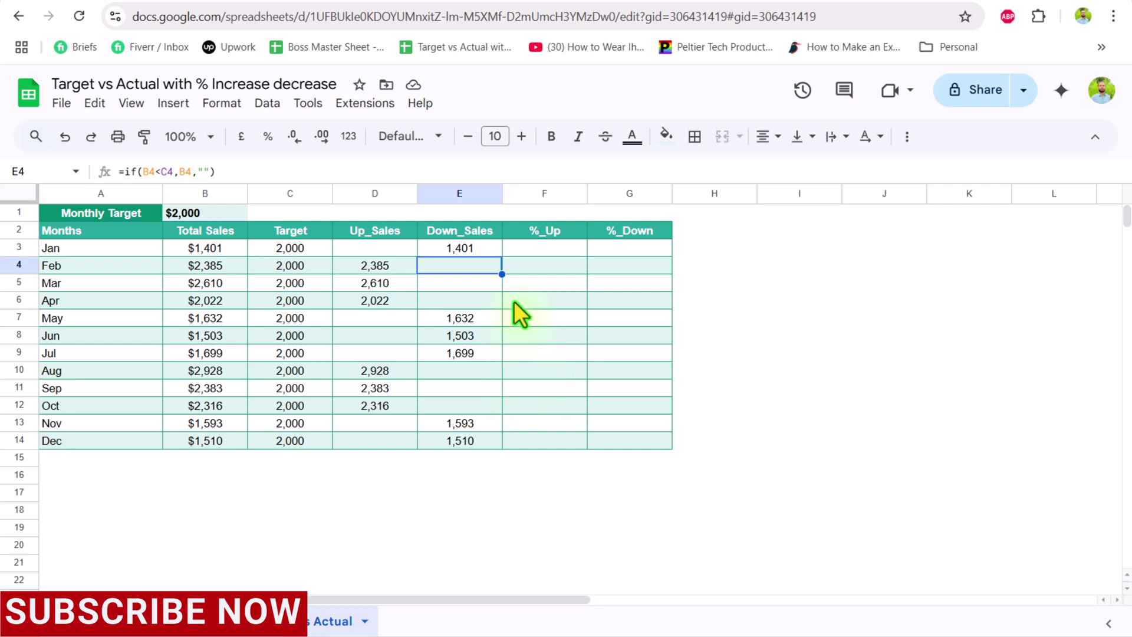
Enter =(B3-C3)/B3 in F3 and auto-fill it through F14.
click(530, 253)
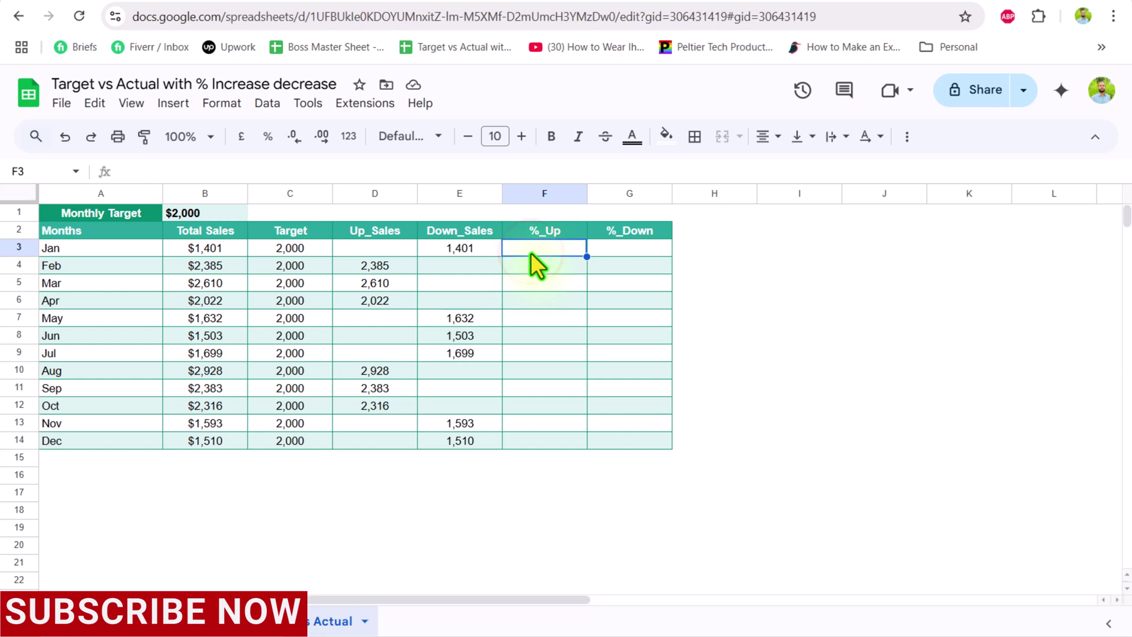
text(=)
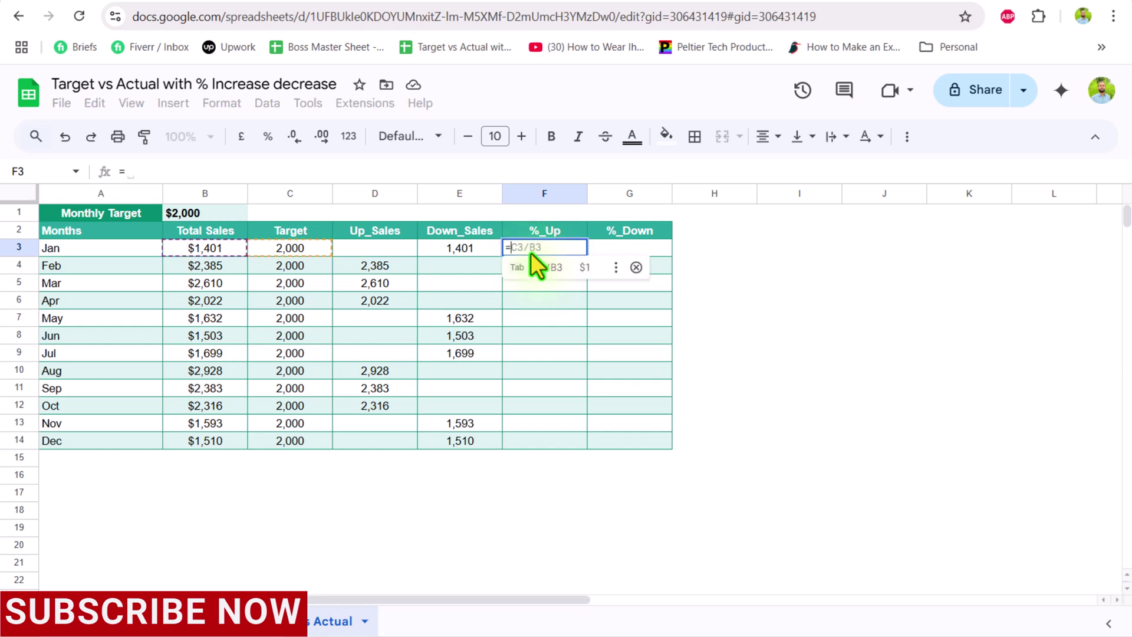
text(()
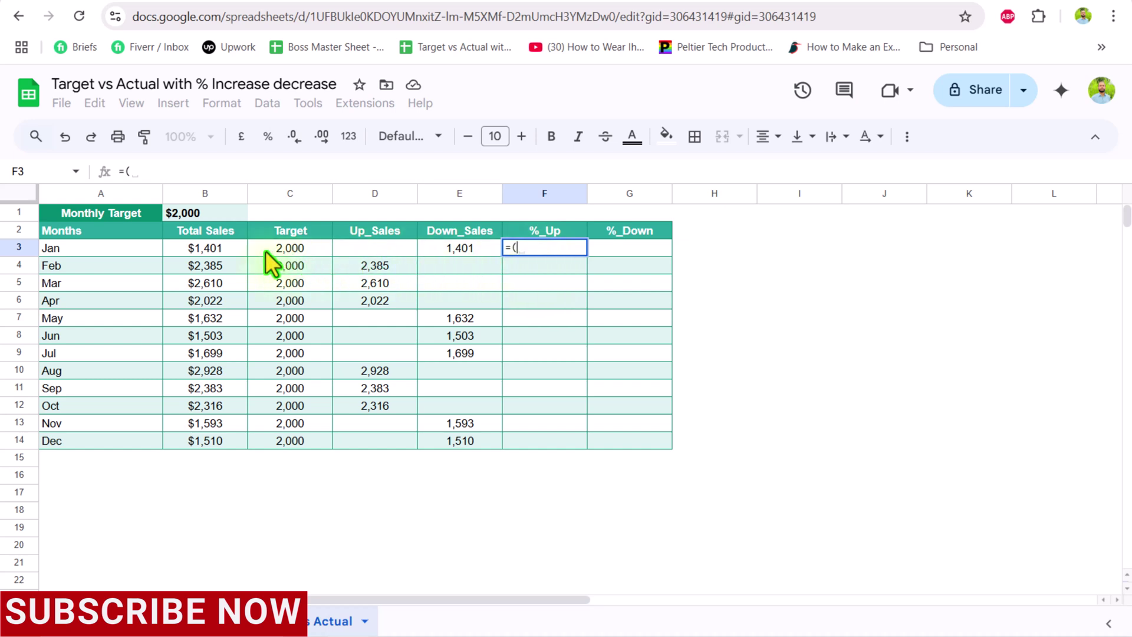
click(232, 250)
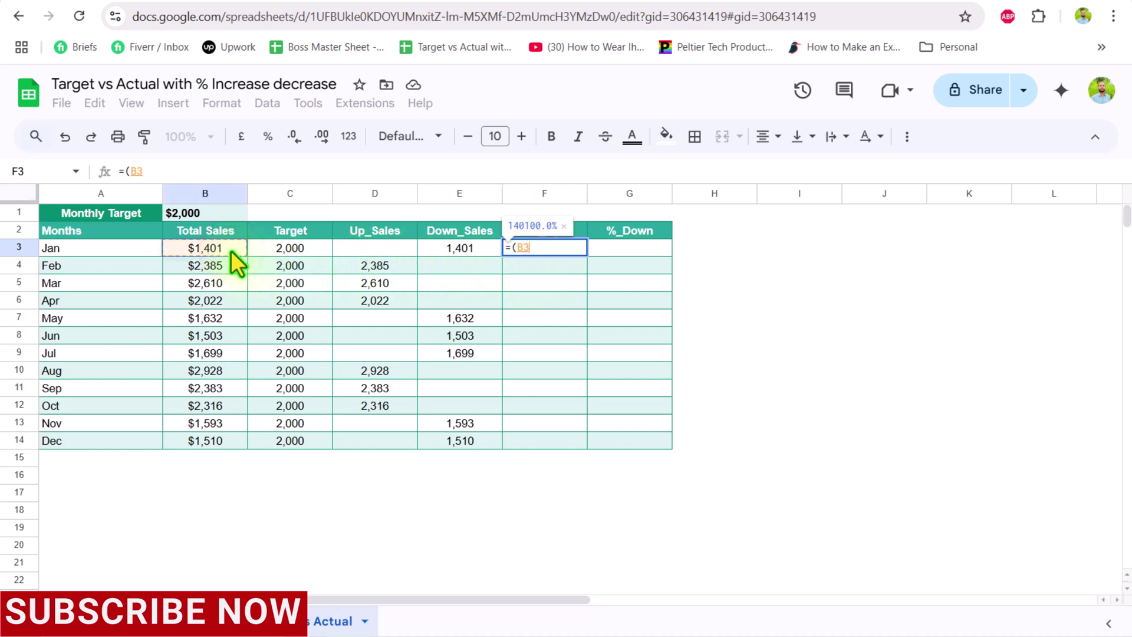
text(-)
click(282, 250)
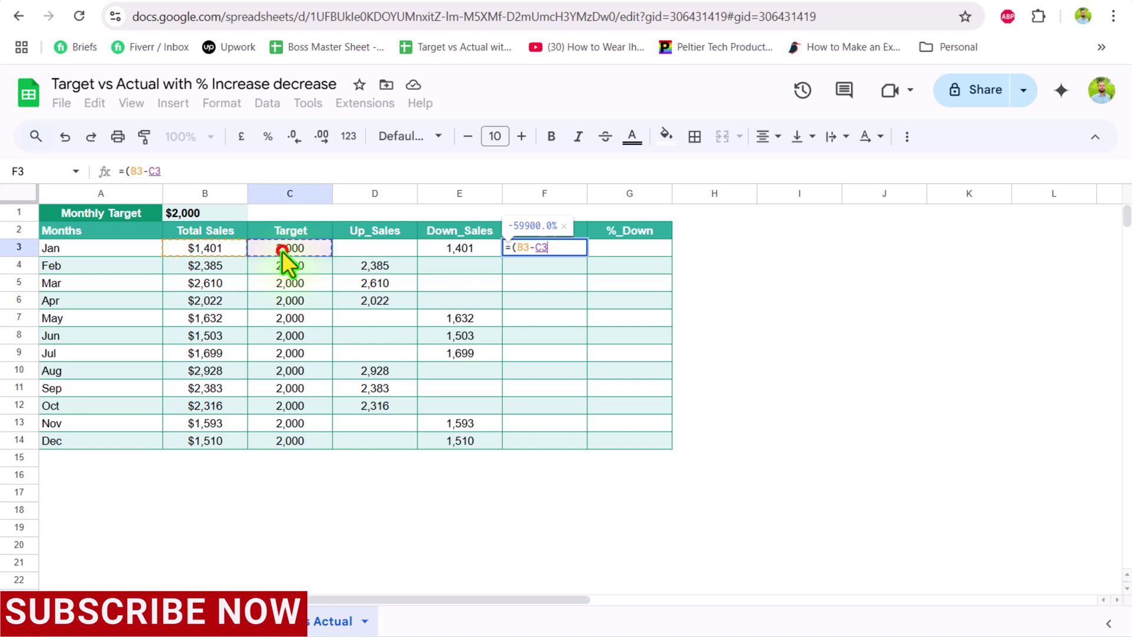
text())
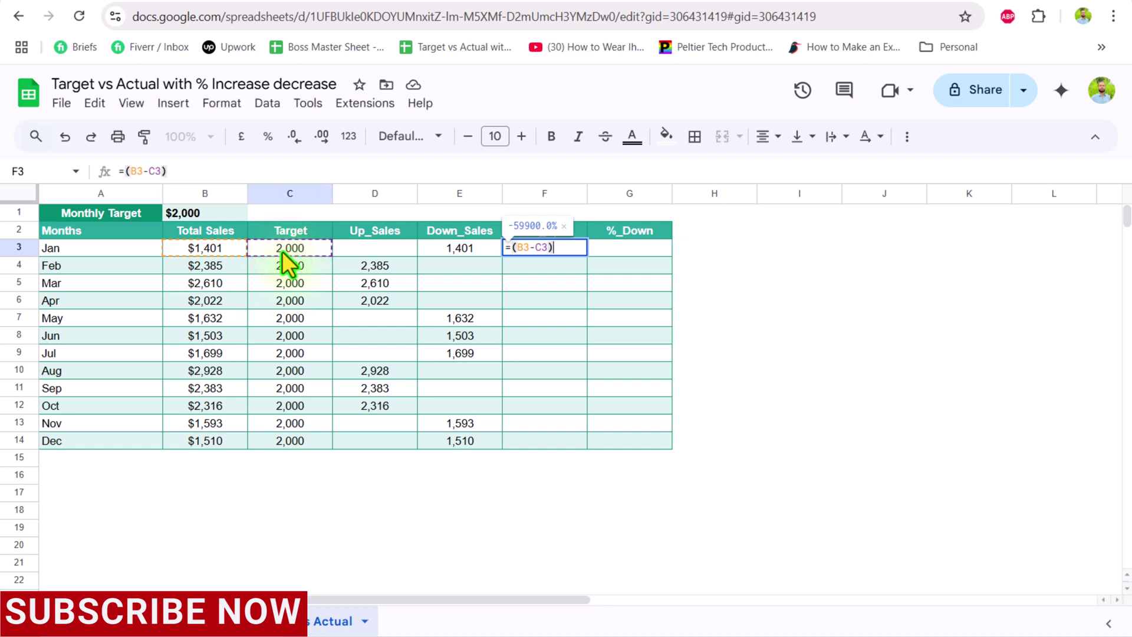
text(/)
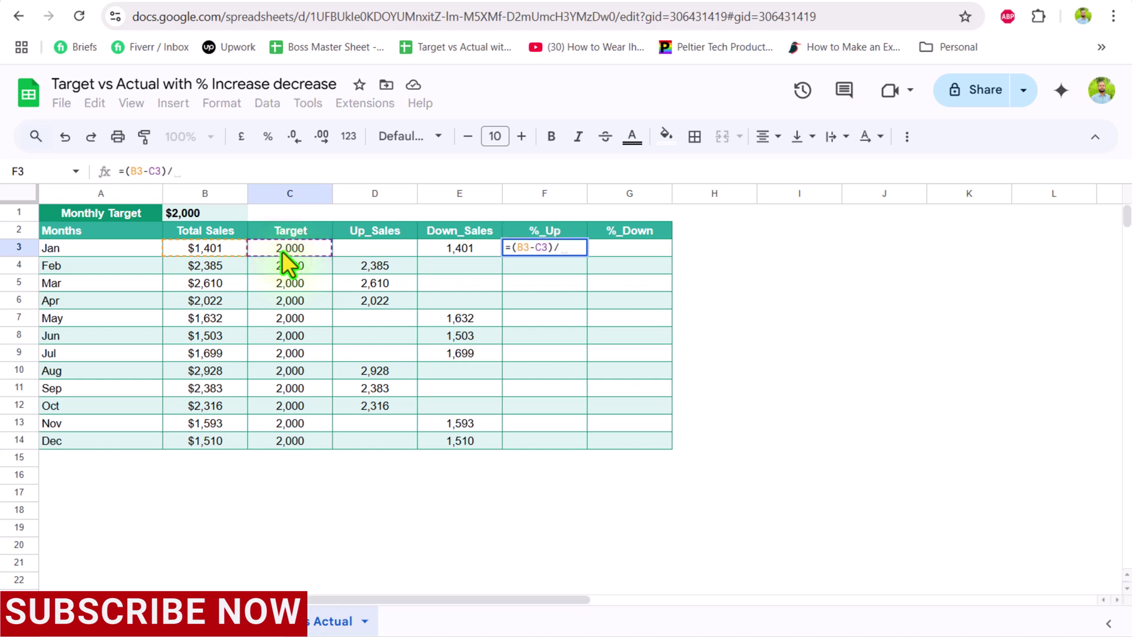
click(227, 251)
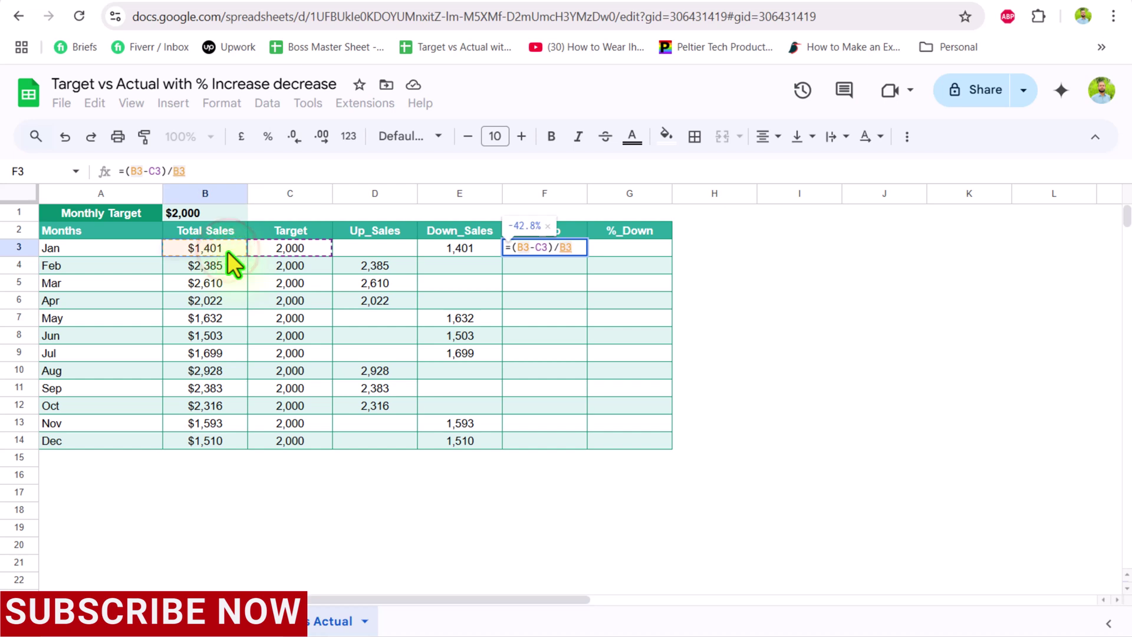
key(Return)
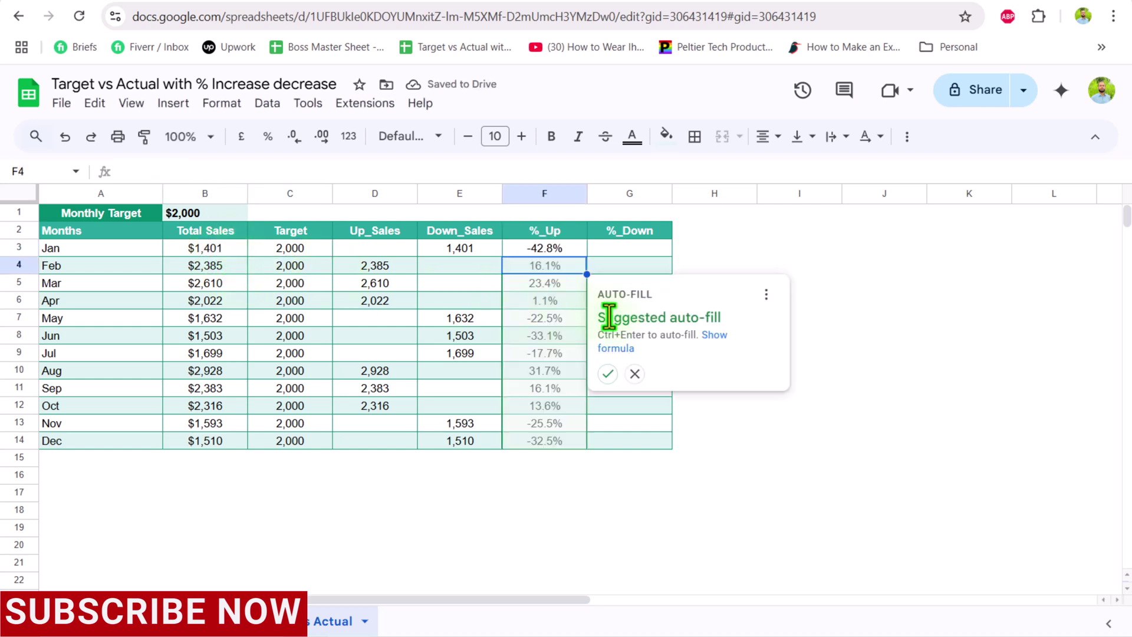
click(608, 373)
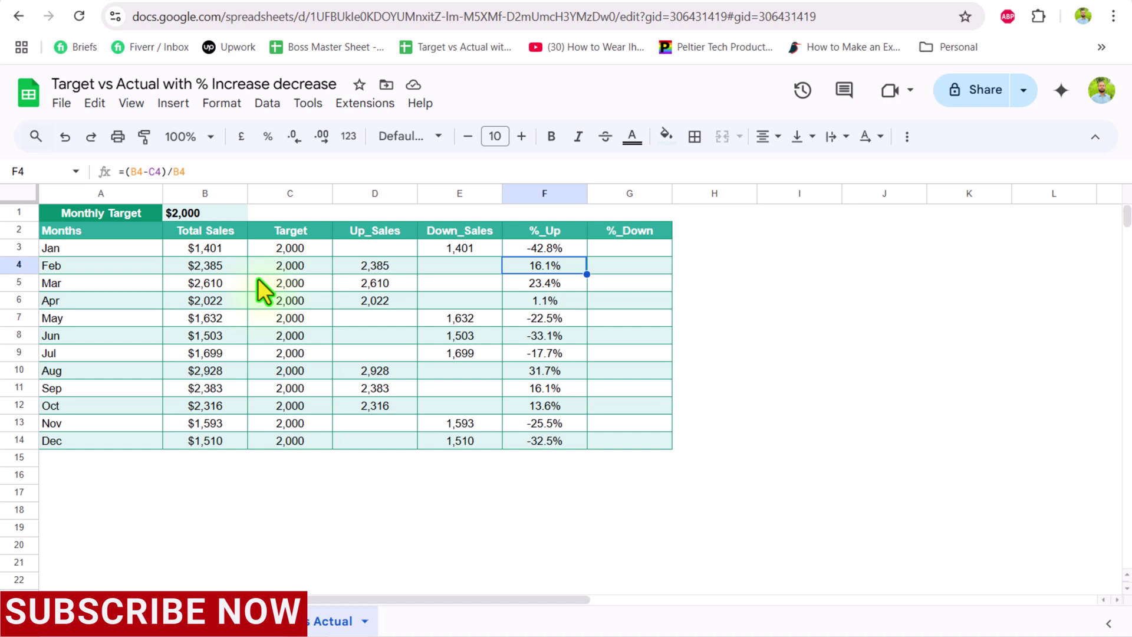
click(522, 249)
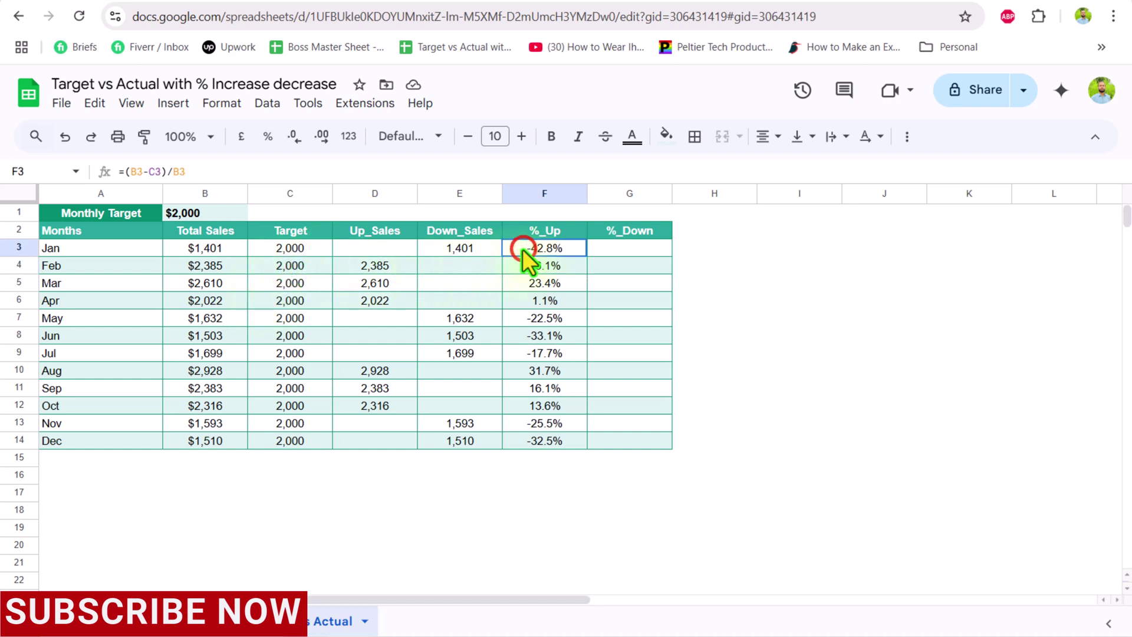
Rewrite F3 as =if(D3="","",(B3-C3)/B3) and fill it down to F14.
click(123, 172)
click(200, 170)
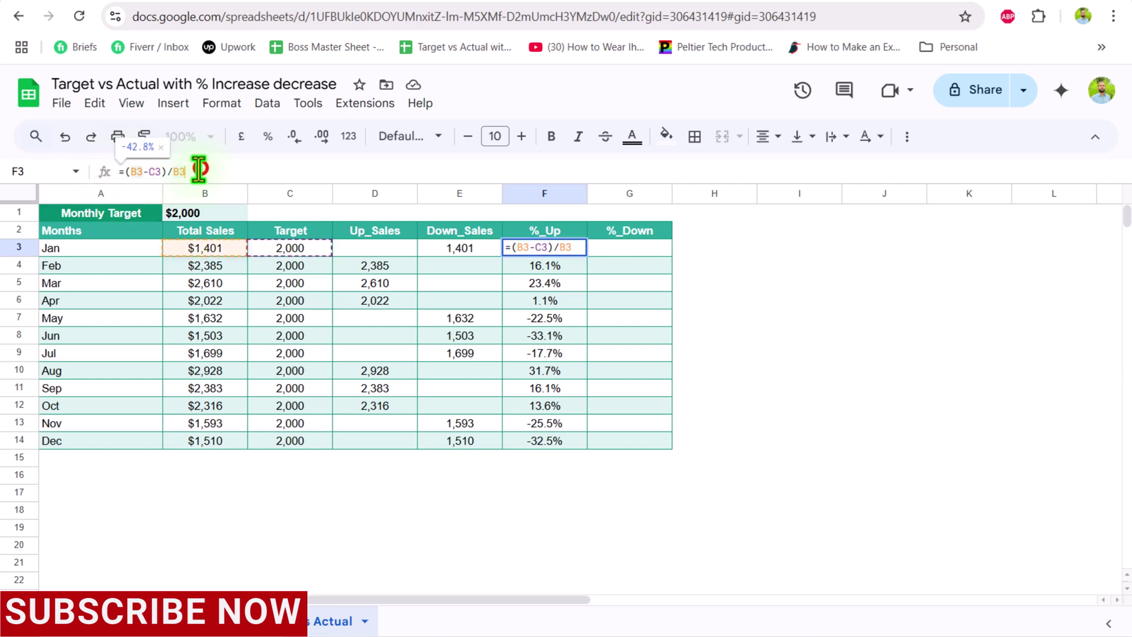
drag(199, 170, 124, 165)
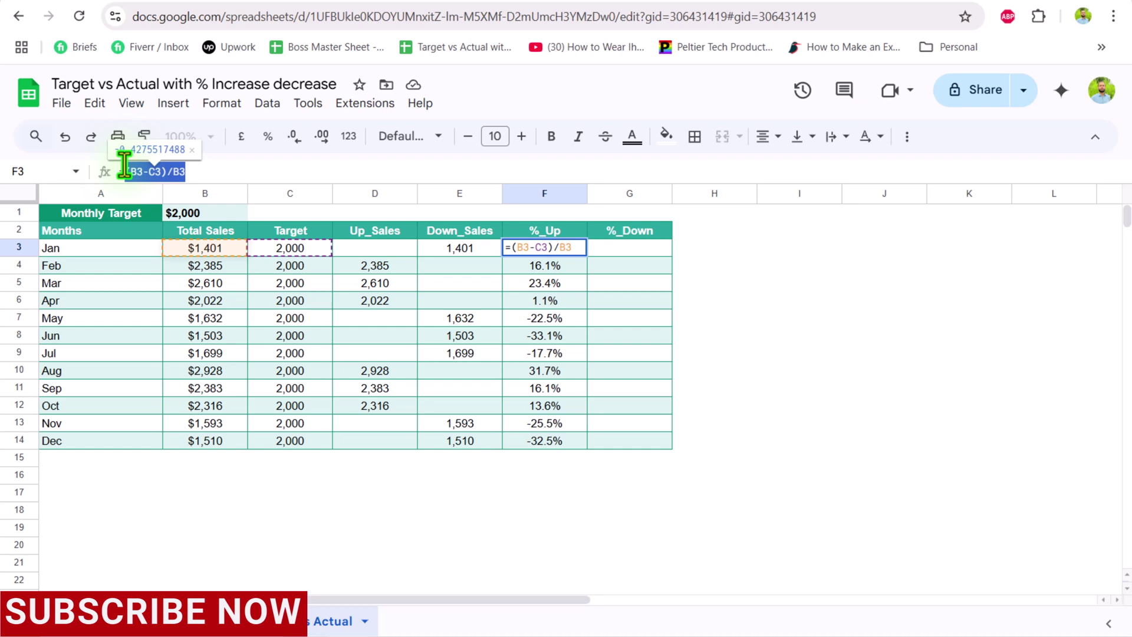
key(BackSpace)
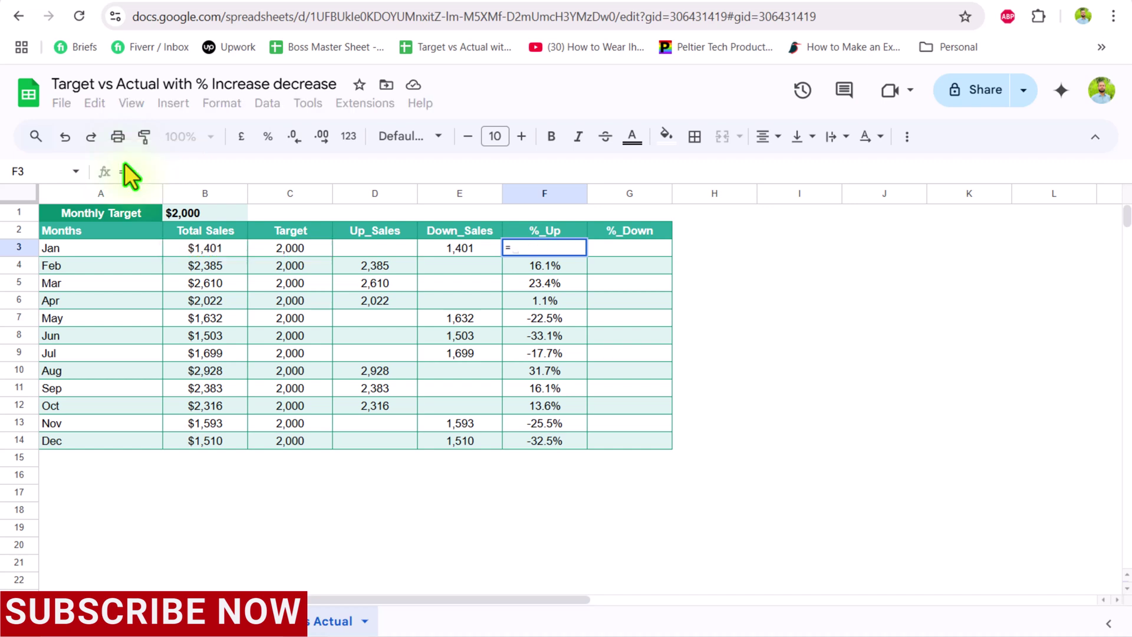
text(if()
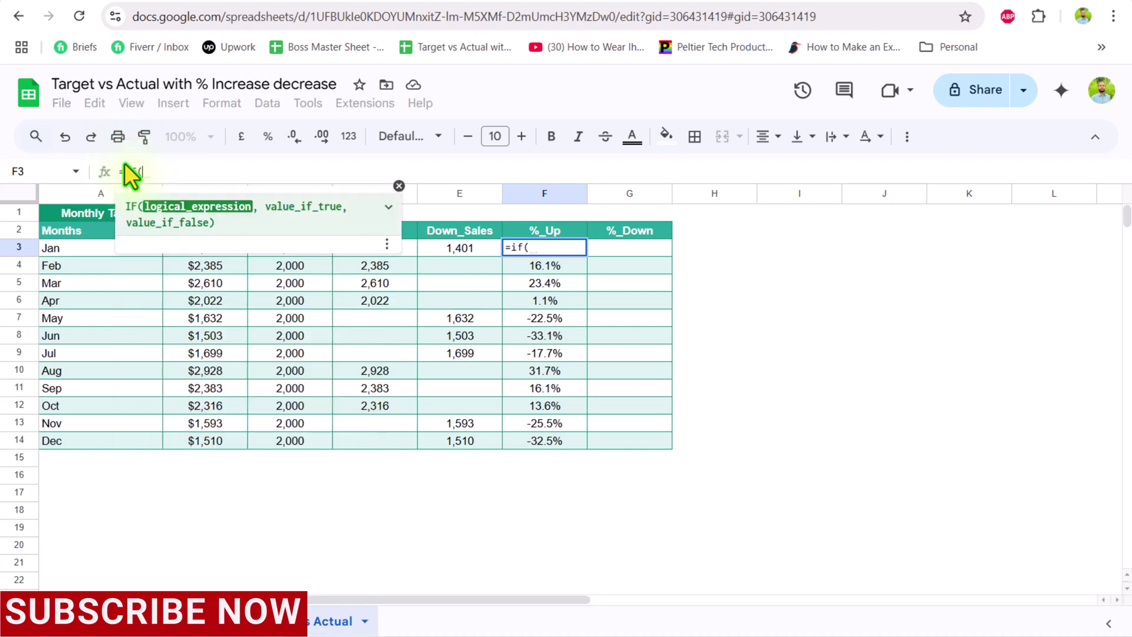
click(399, 186)
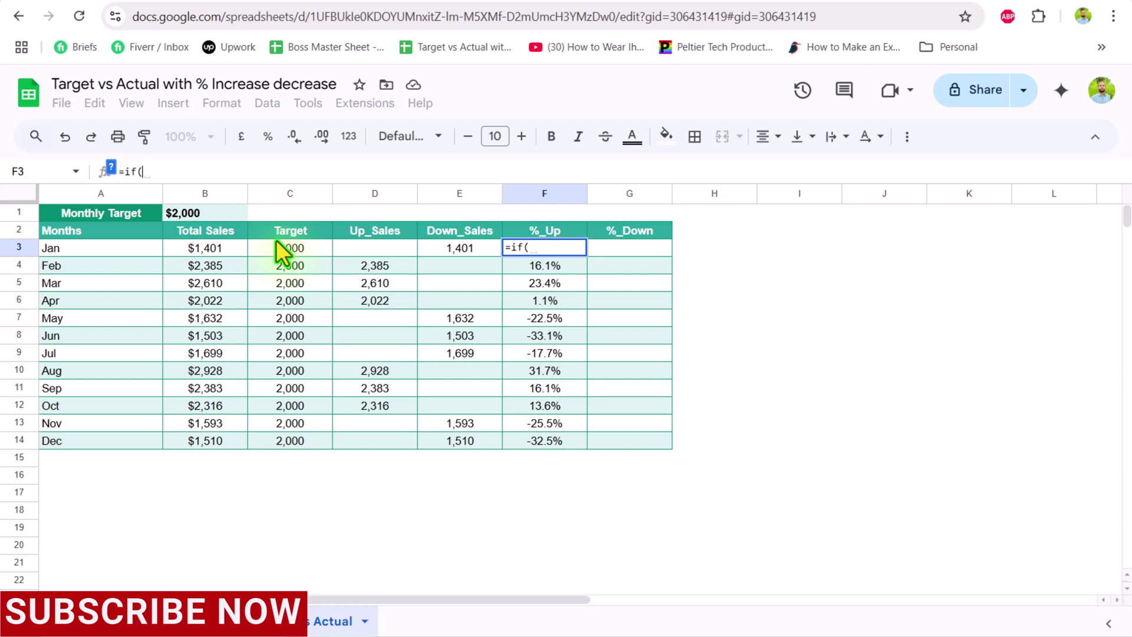
click(359, 249)
text(="")
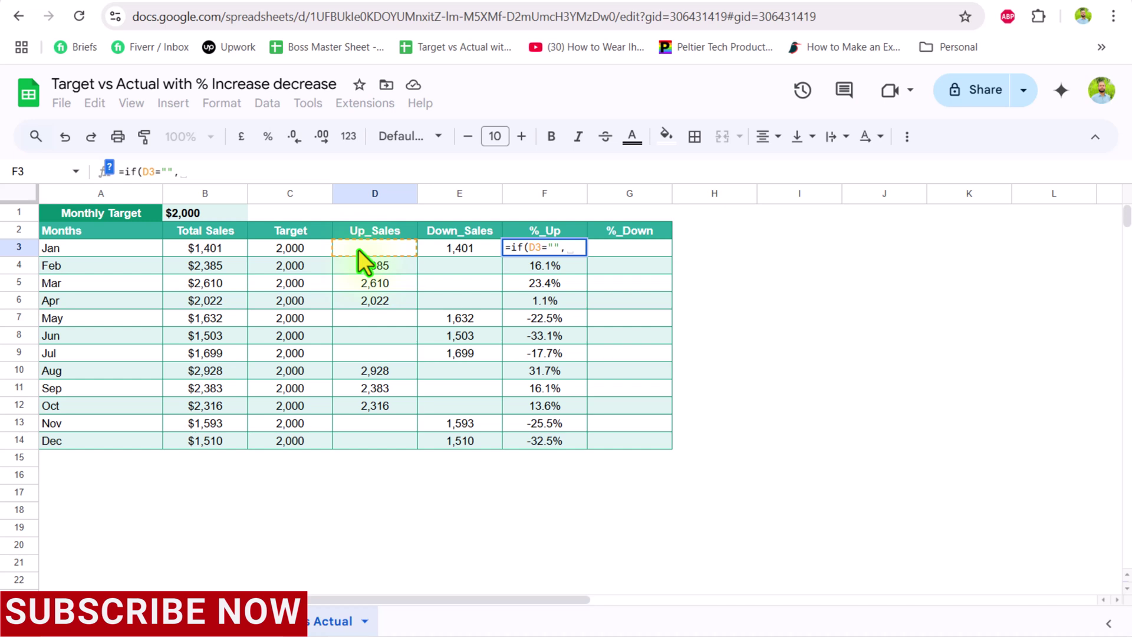
text(,"",(B3-C3)/B3)
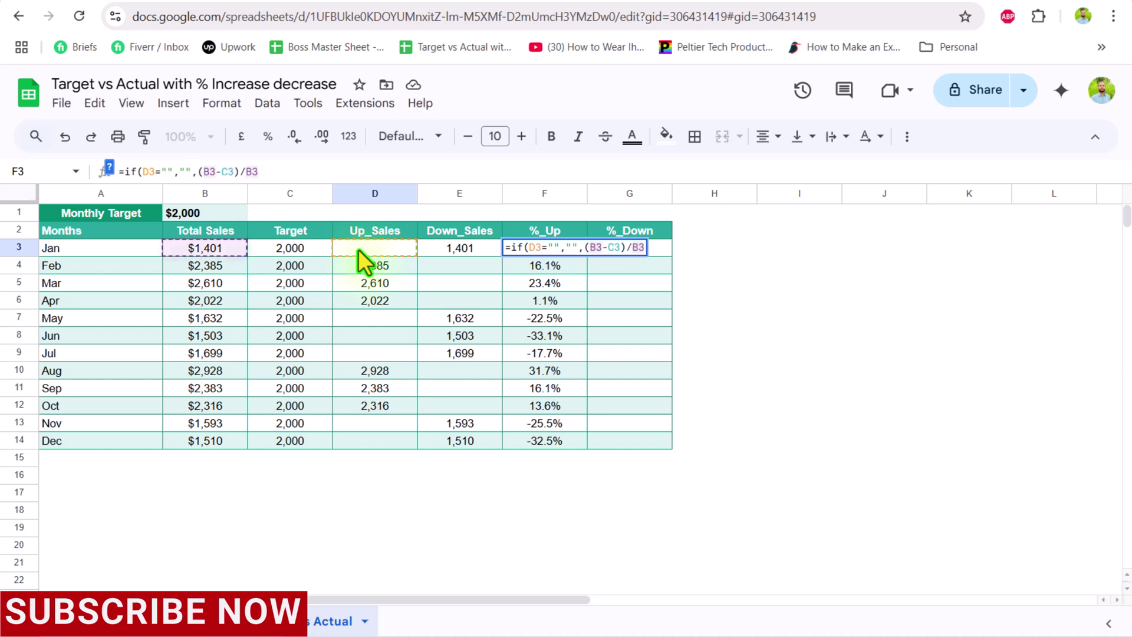
text())
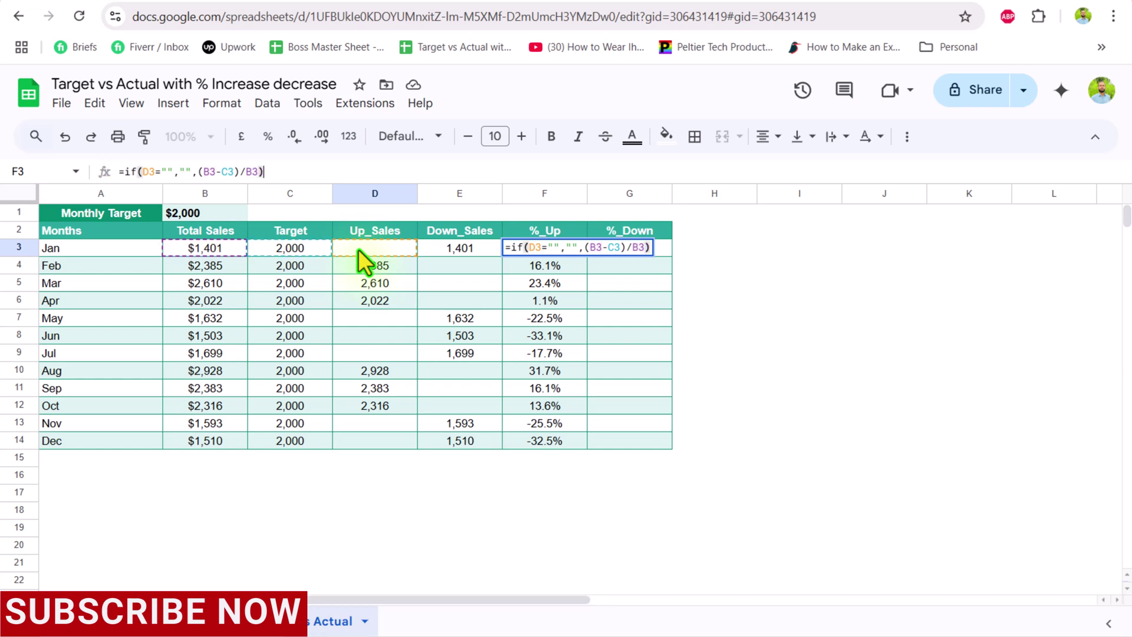
key(Return)
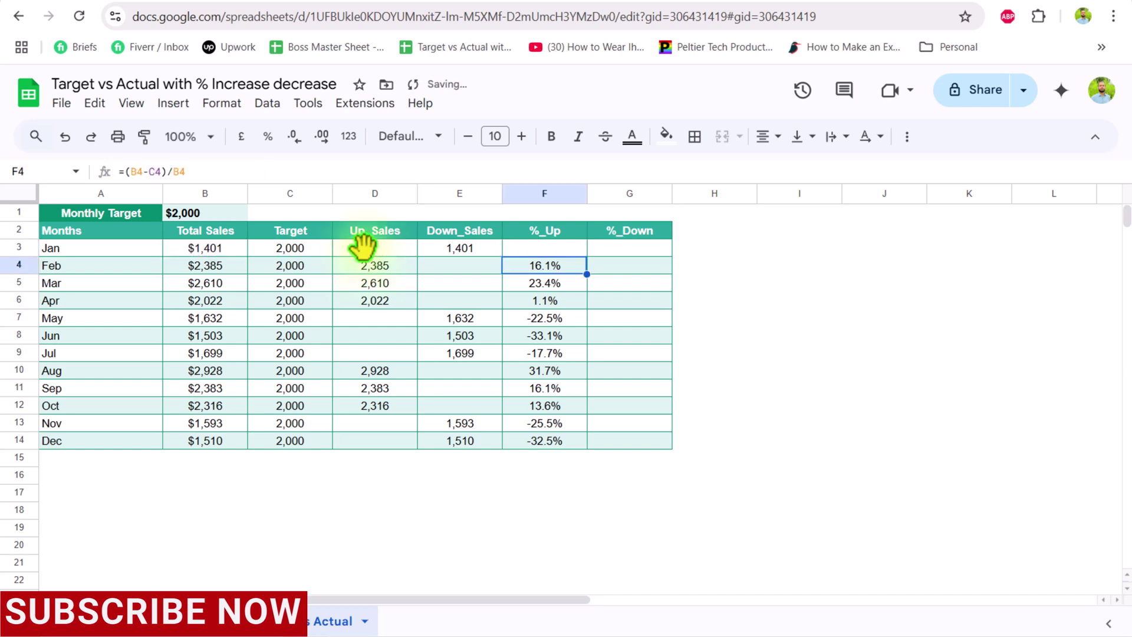
click(578, 249)
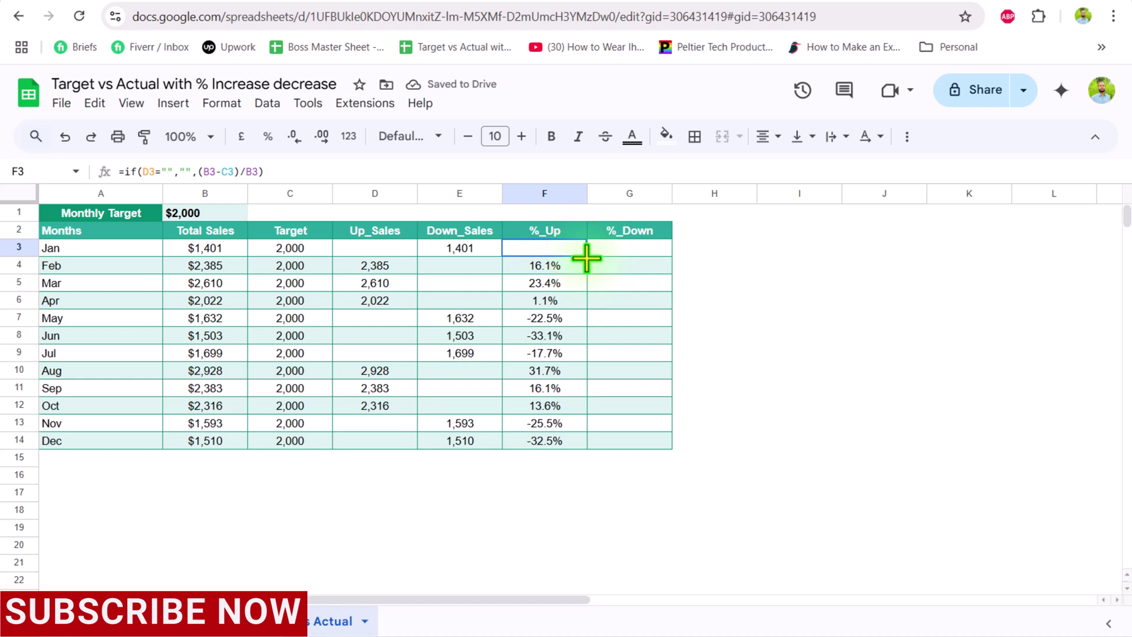
double_click(586, 256)
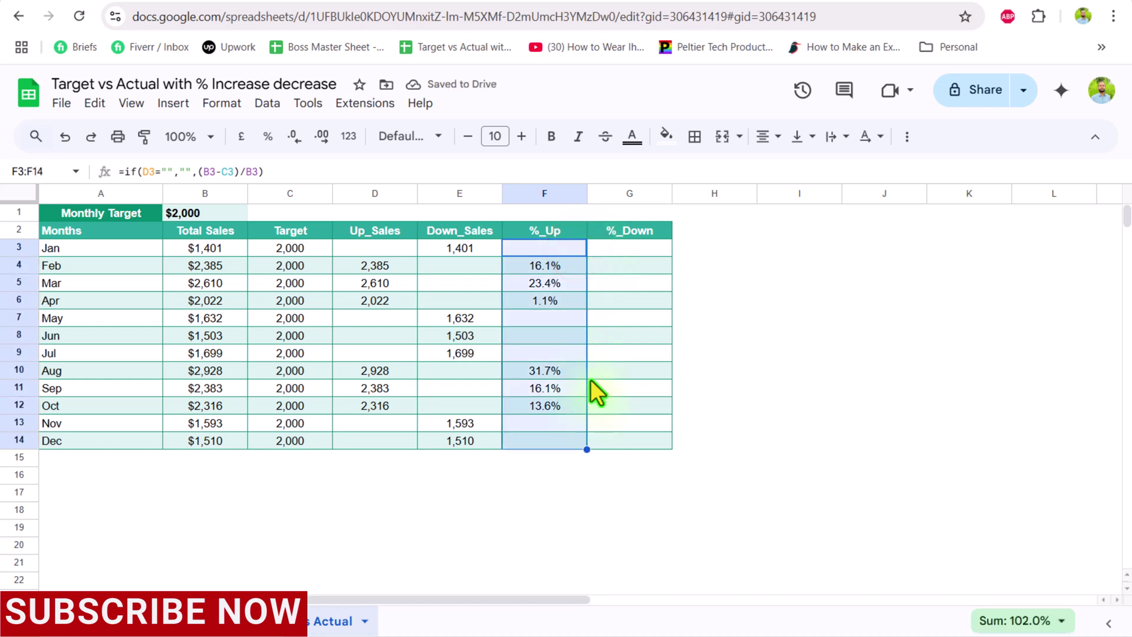
click(608, 249)
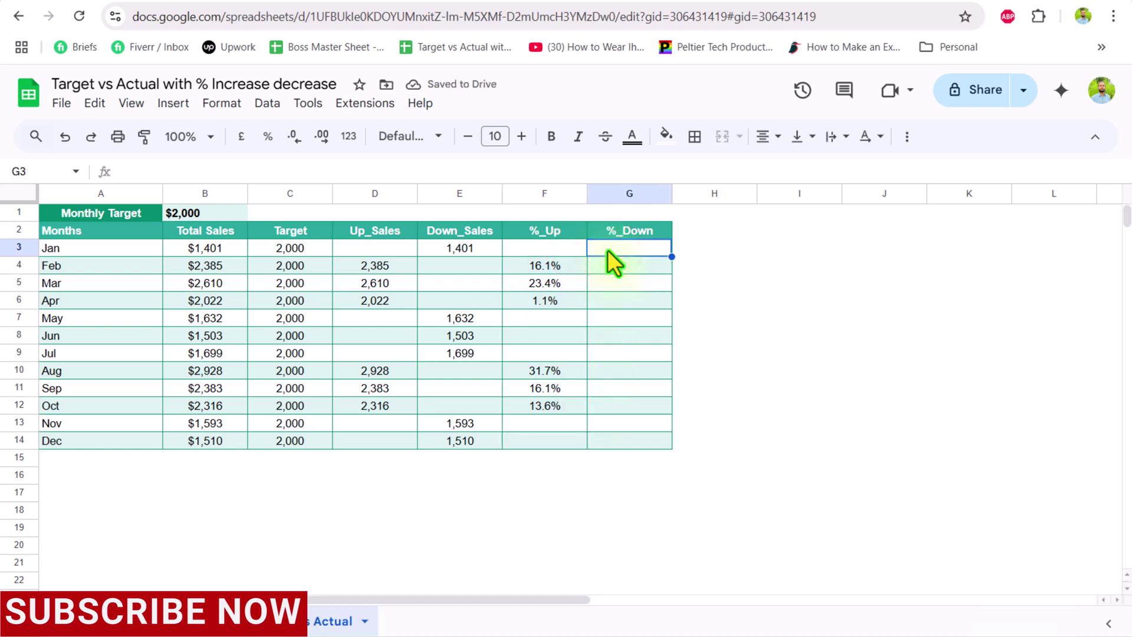
Enter =if(E3="","",(B3-C3)/B3) in G3 and auto-fill it down to G14.
text(=if()
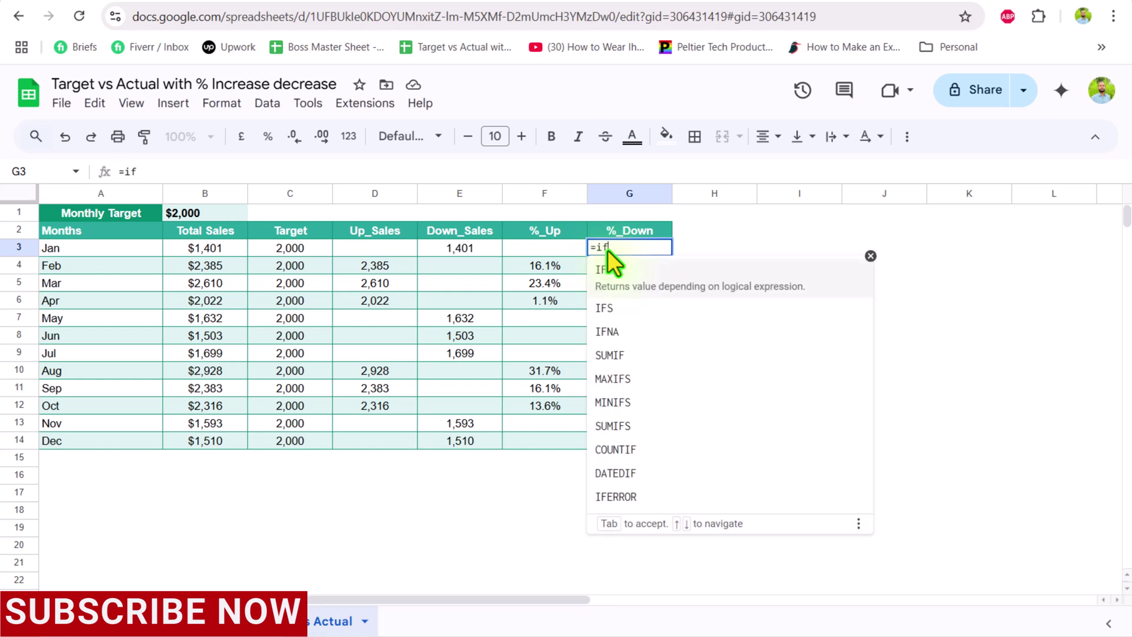
click(465, 250)
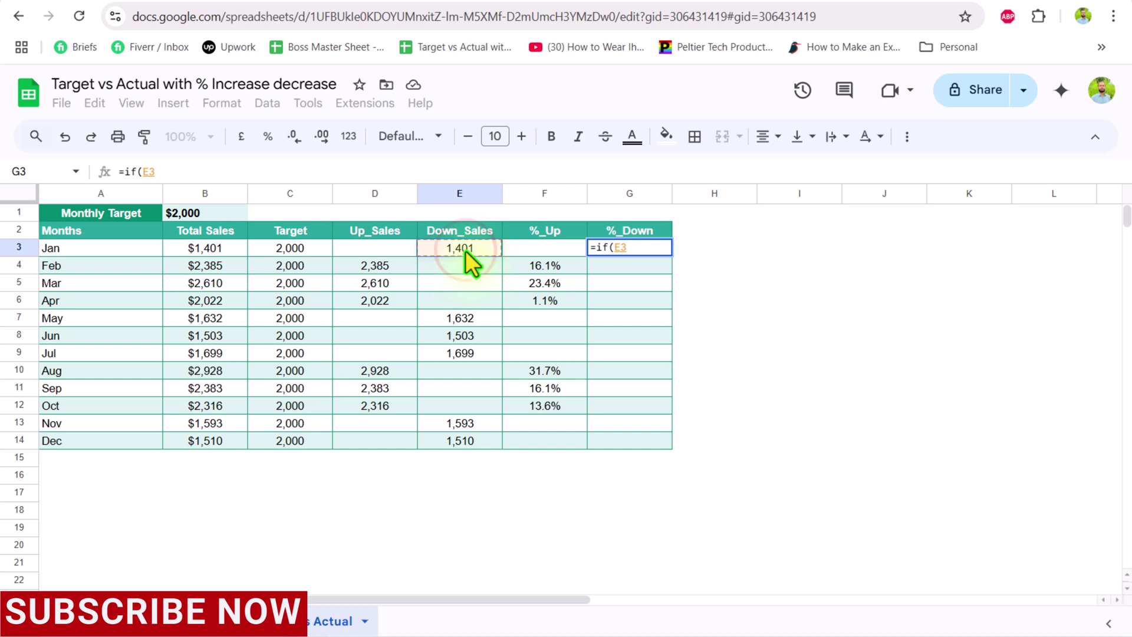
text(="",)
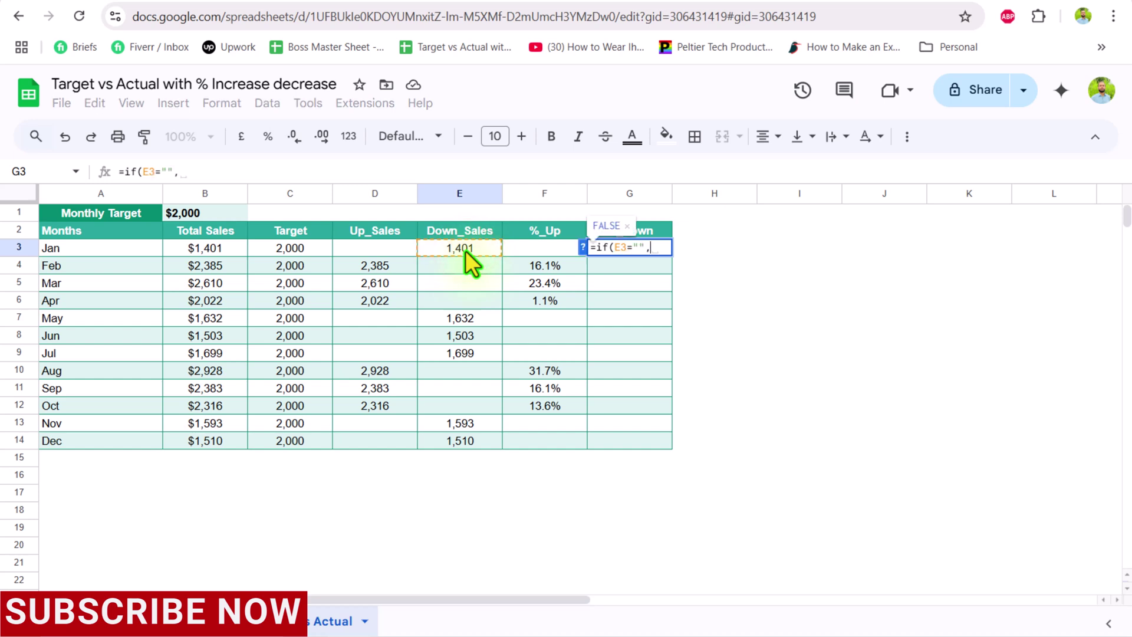
text("",)
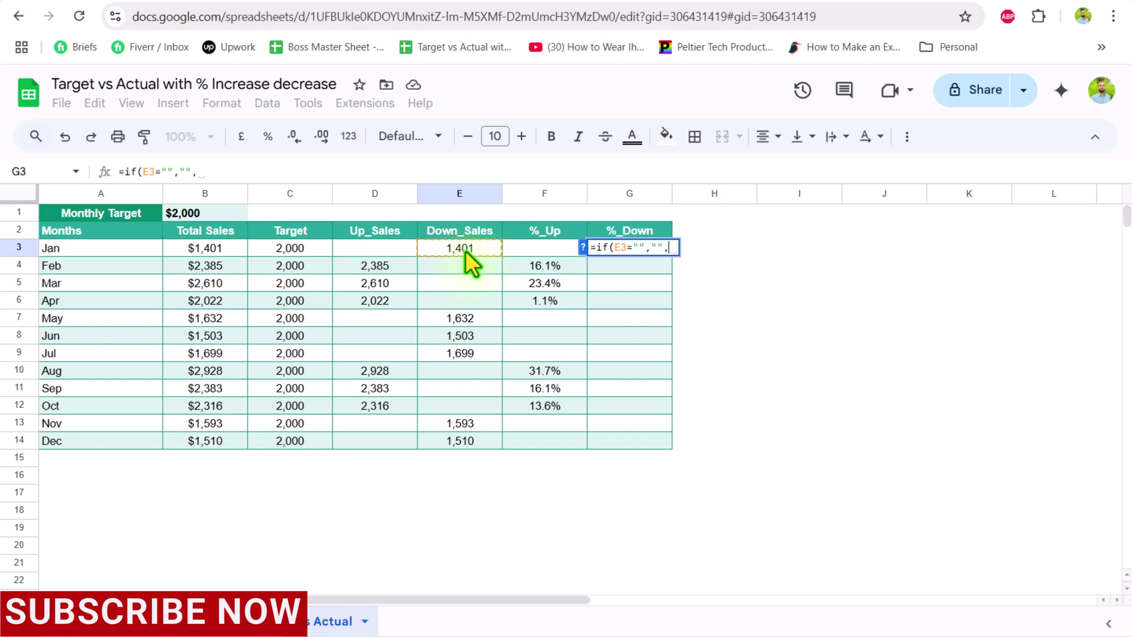
text((B3-C3)/B3)
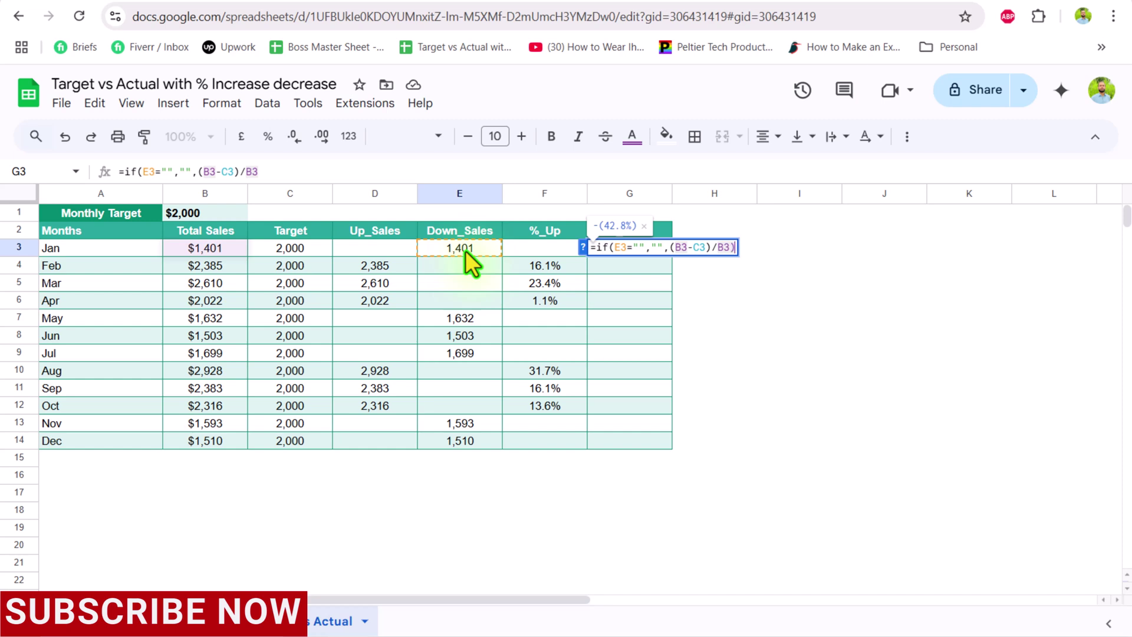
text())
key(Return)
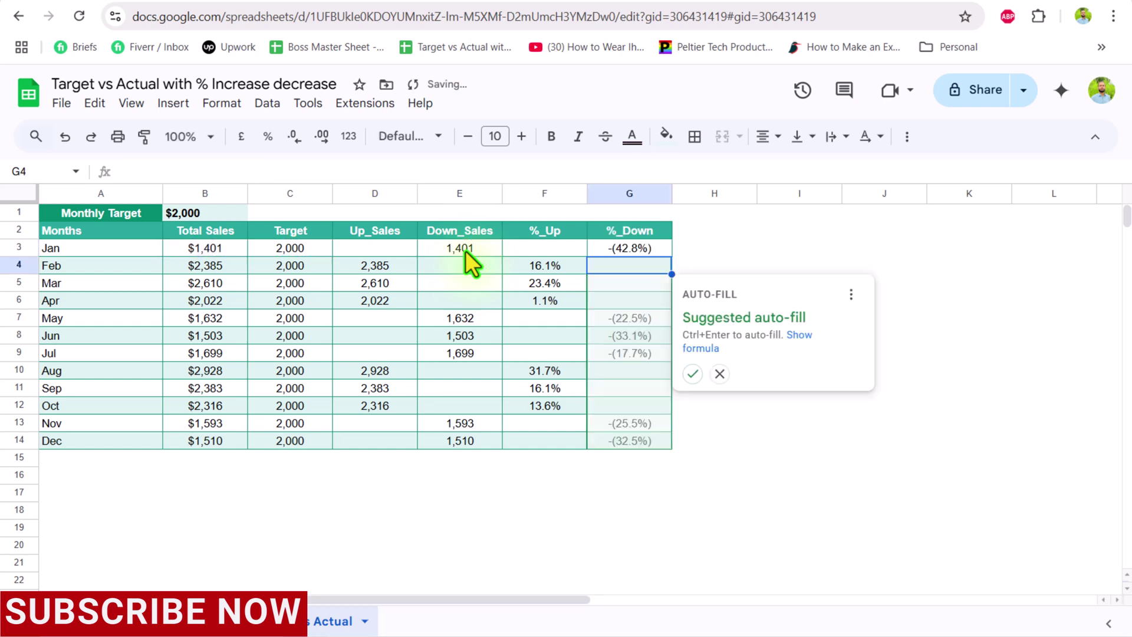
click(693, 373)
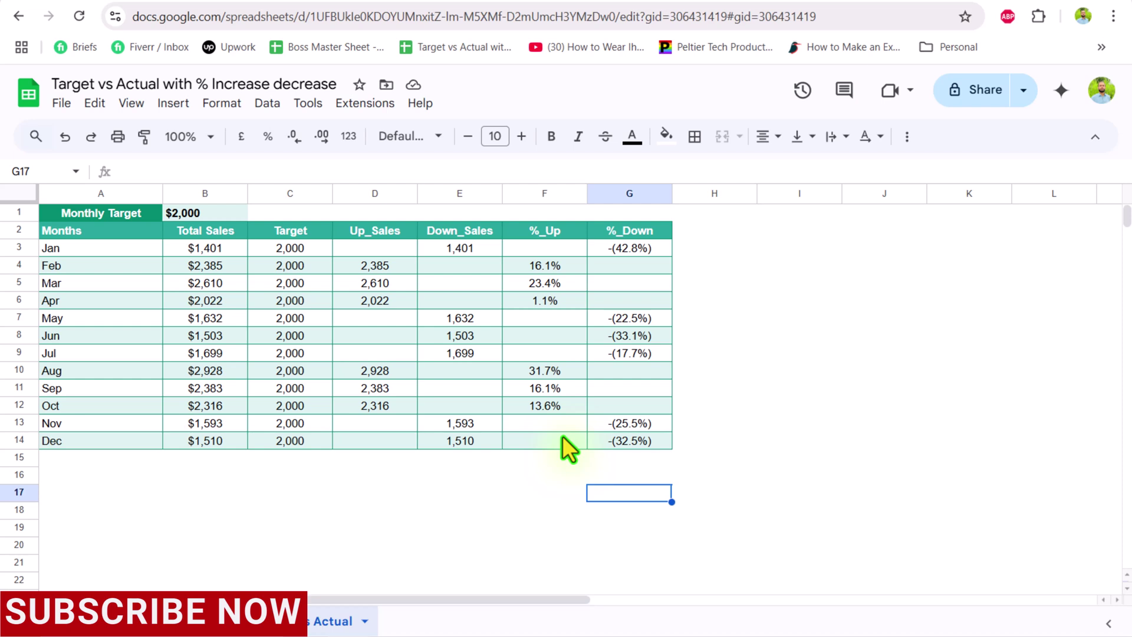
Wrap G3's percentage in ABS and copy the formula down to G14.
click(611, 250)
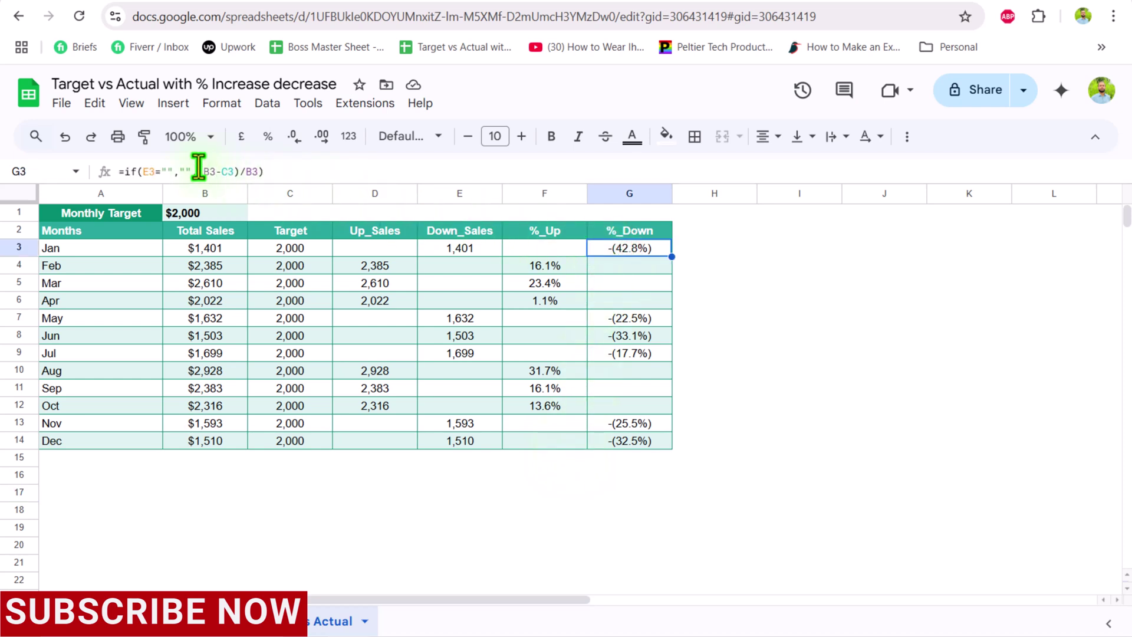
click(197, 171)
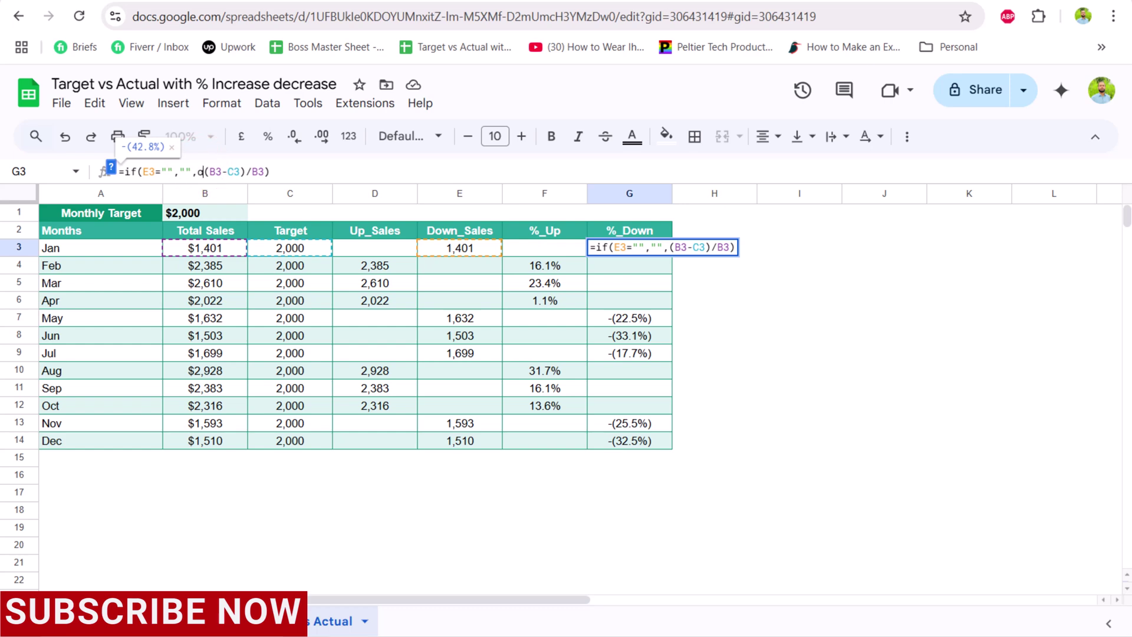
text(abs()
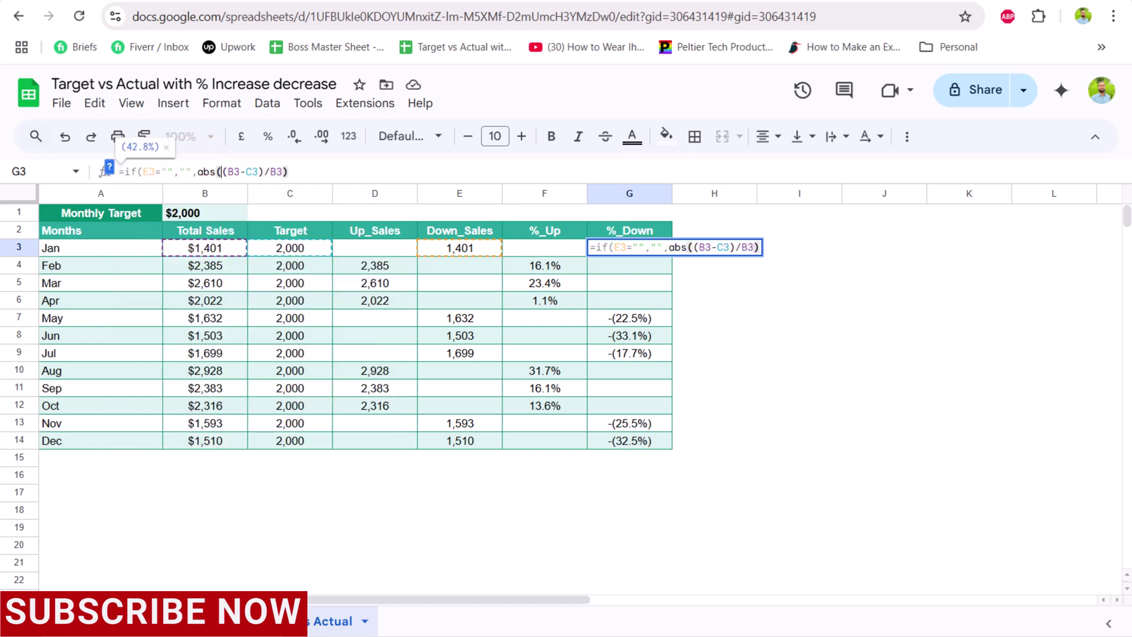
click(296, 170)
text())
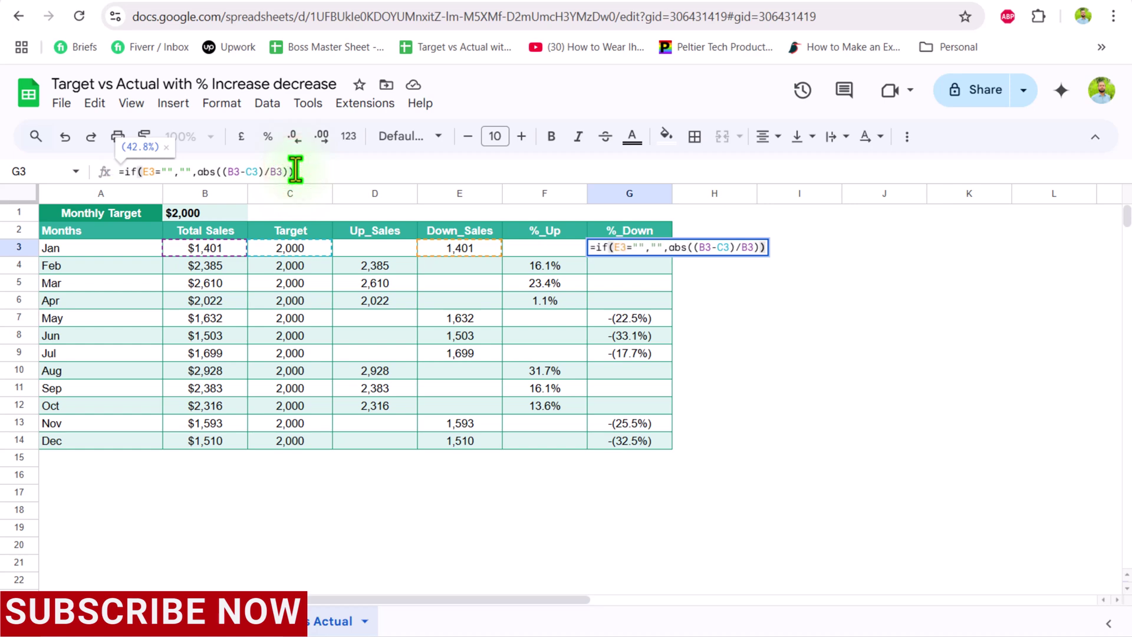
key(Return)
click(642, 249)
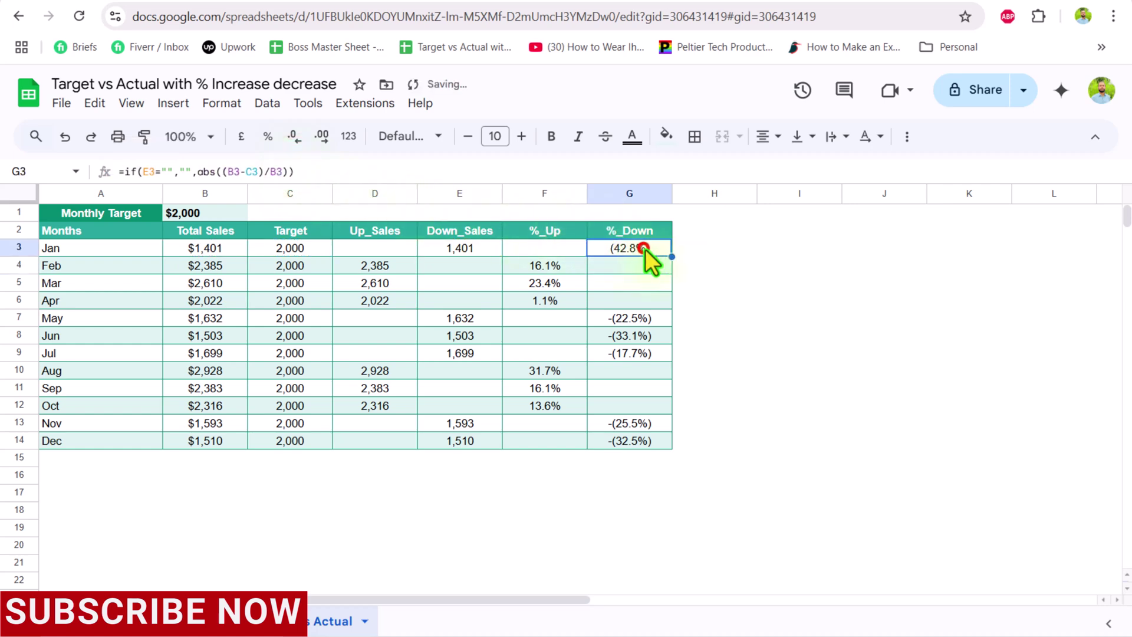
drag(670, 255, 662, 445)
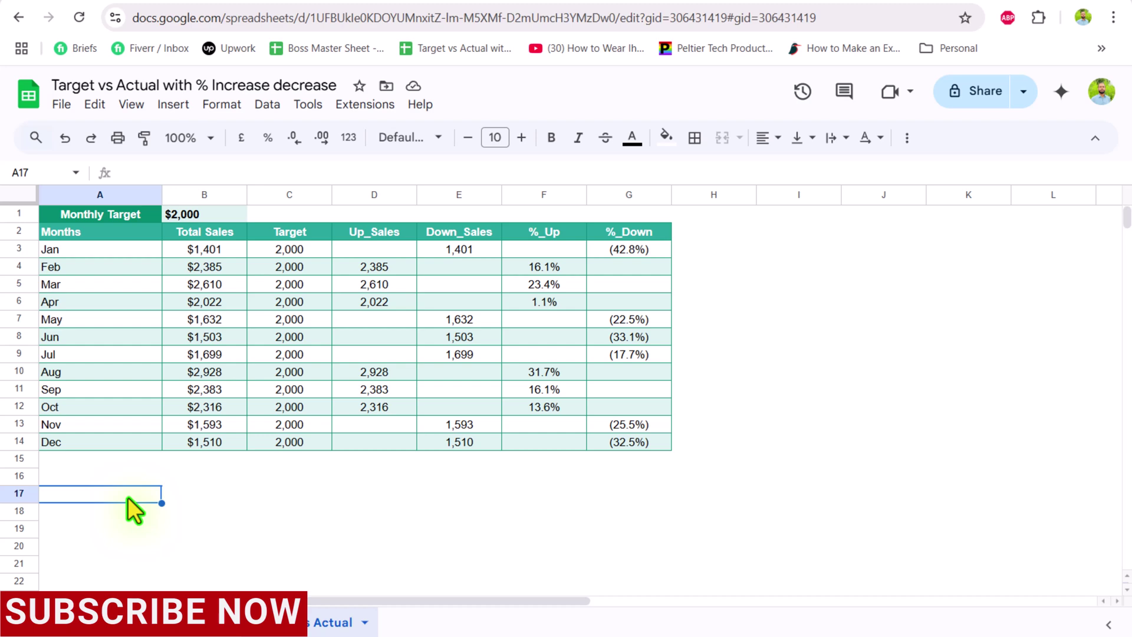
Insert a chart from A2:G14 and place it in columns H–N beside the table.
drag(83, 235, 606, 440)
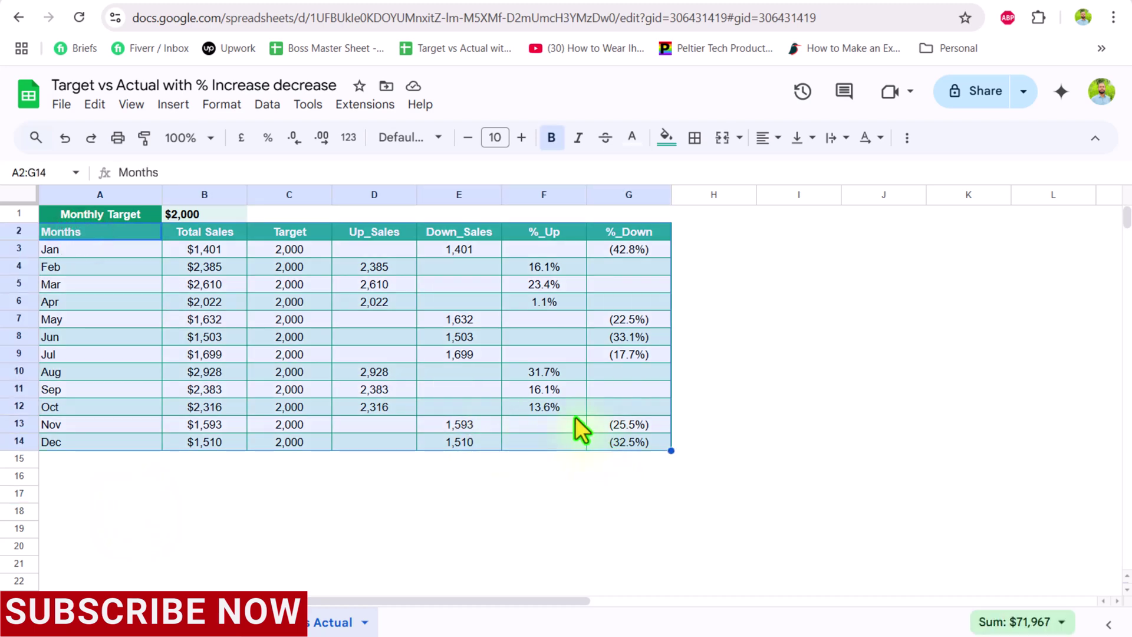
click(160, 103)
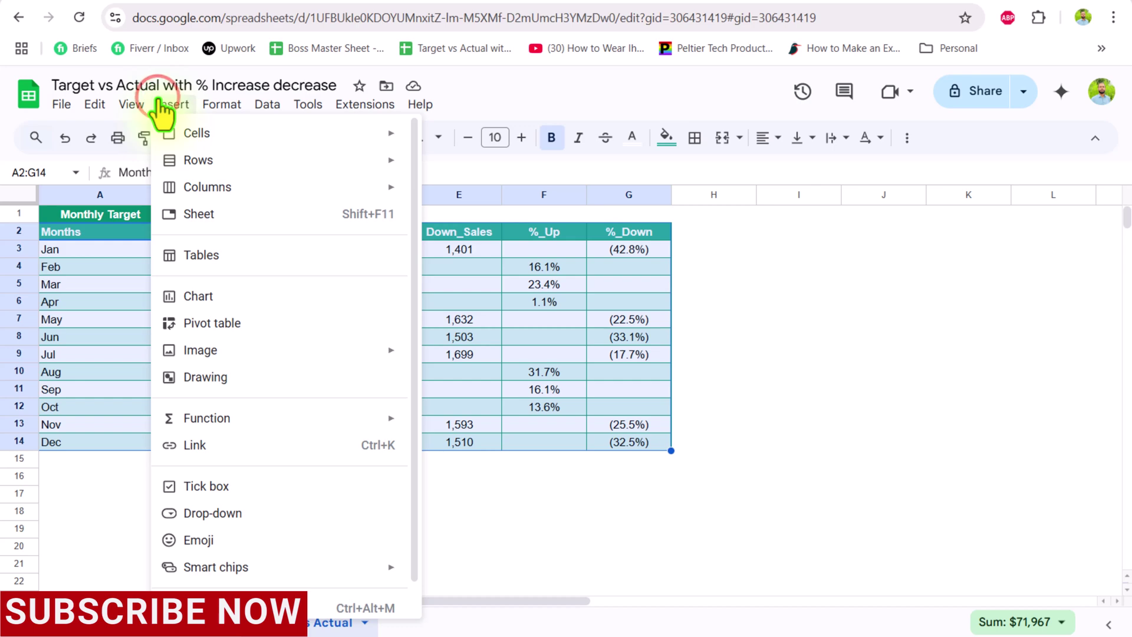
click(214, 296)
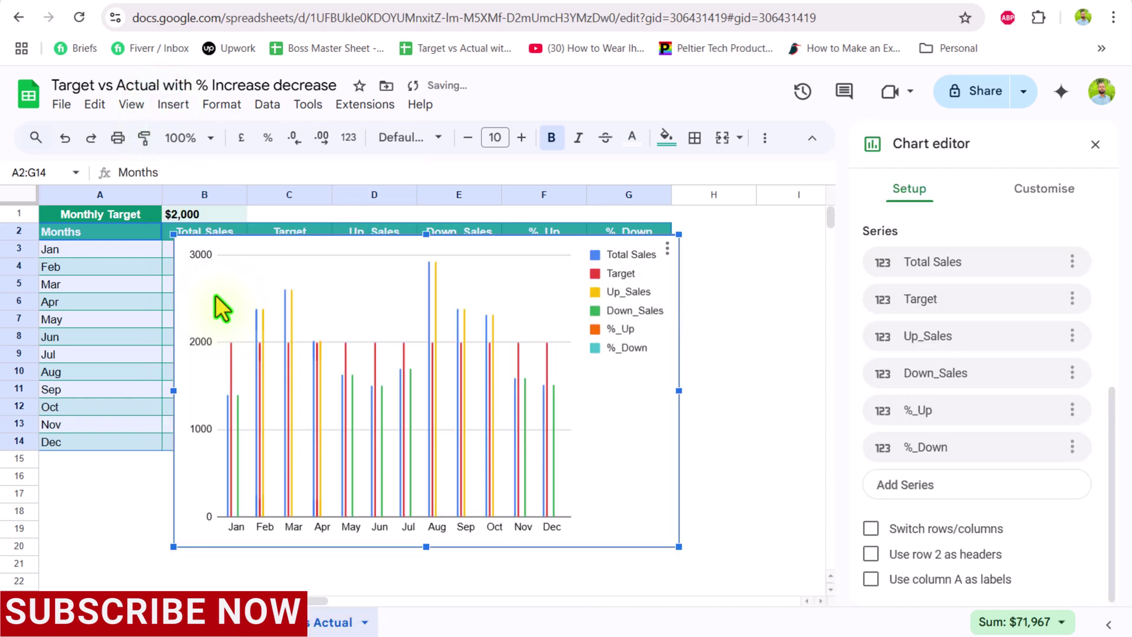
drag(195, 600, 374, 619)
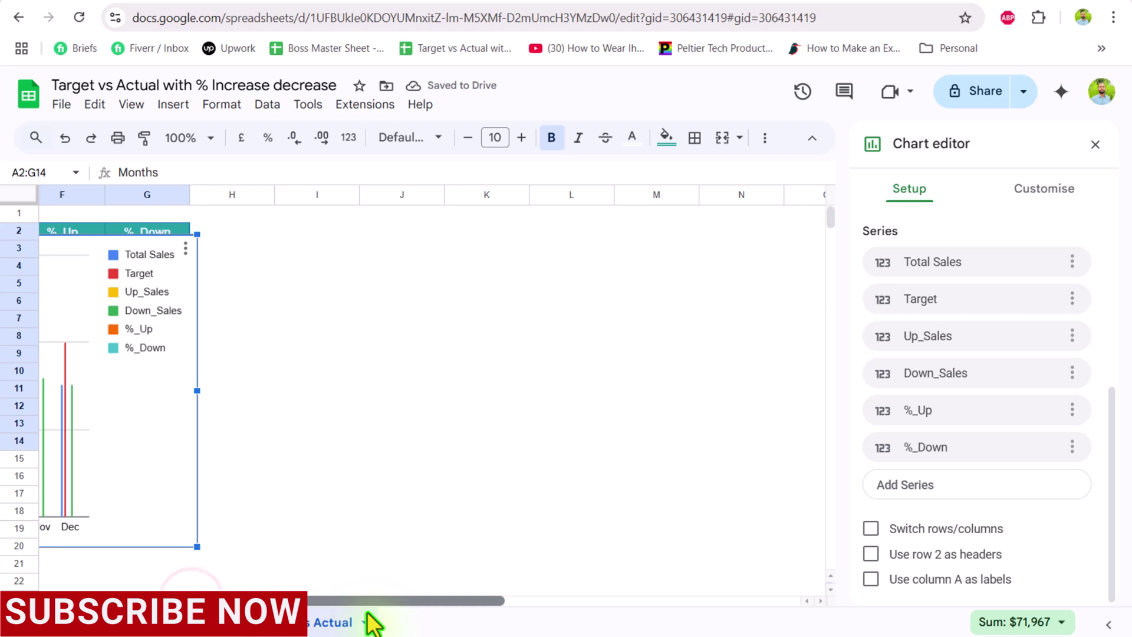
drag(148, 487, 681, 471)
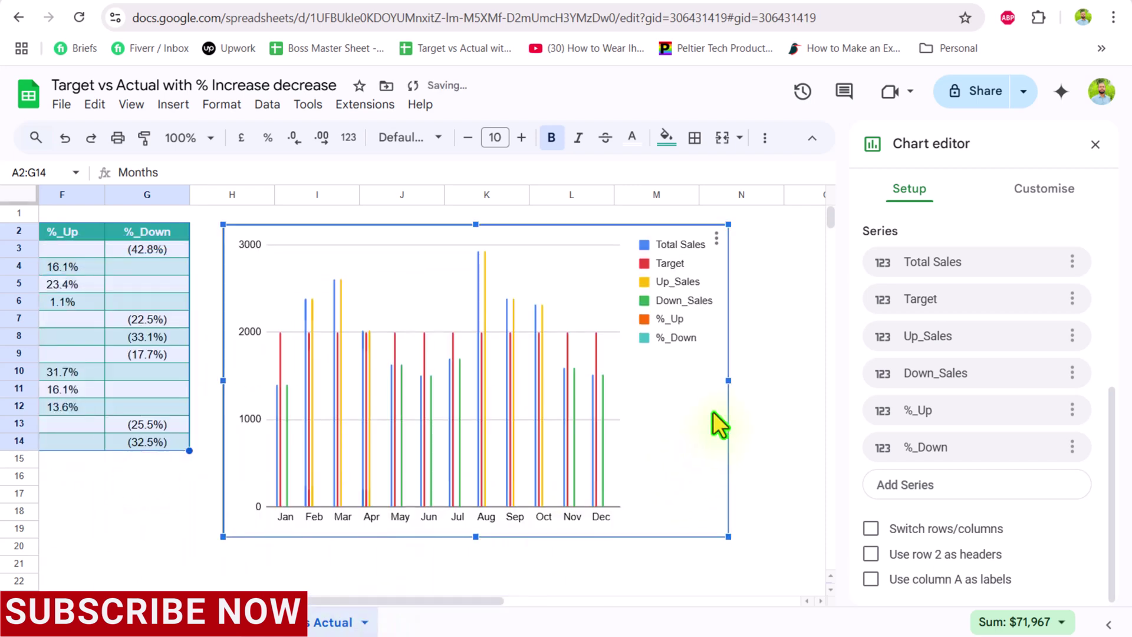
Widen the chart and remove the Total Sales series in the chart editor.
drag(728, 381, 808, 383)
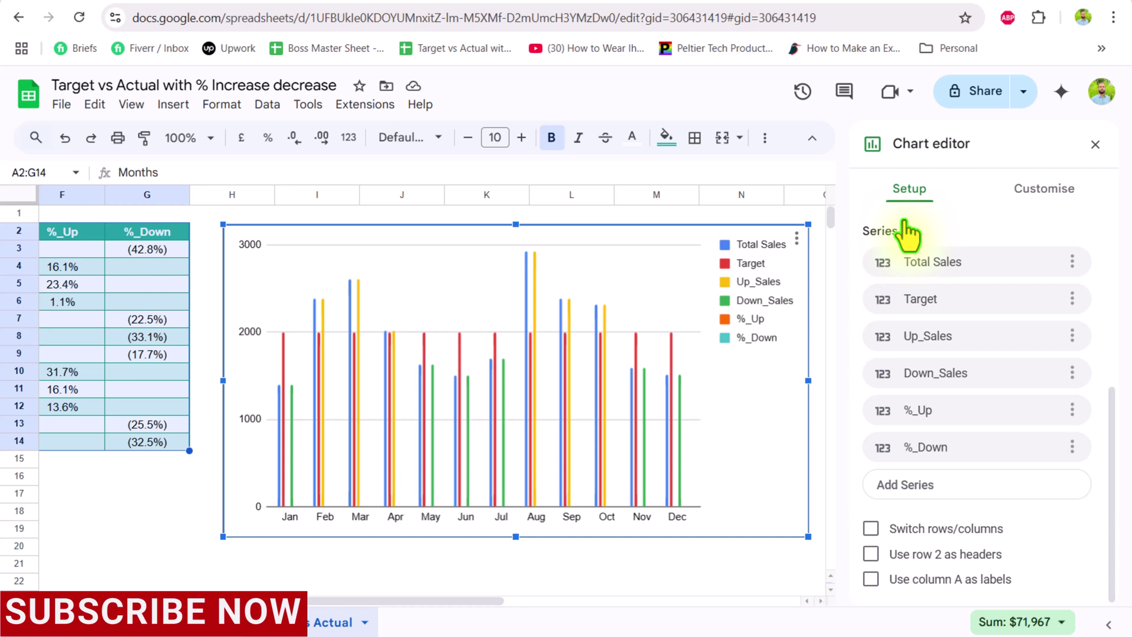
click(1072, 263)
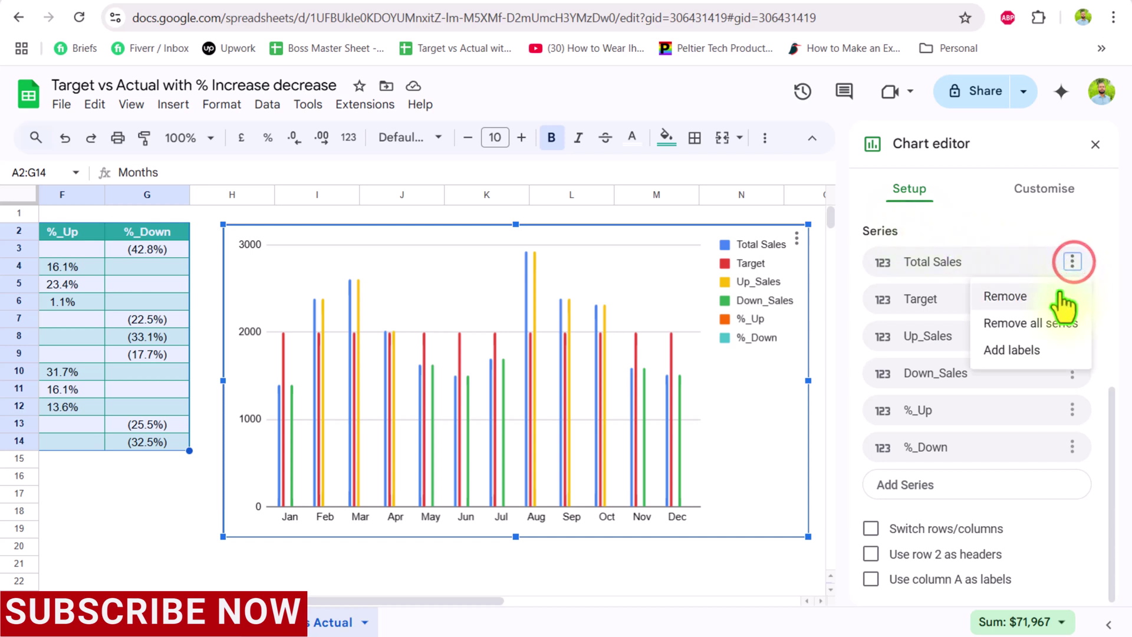
click(1062, 298)
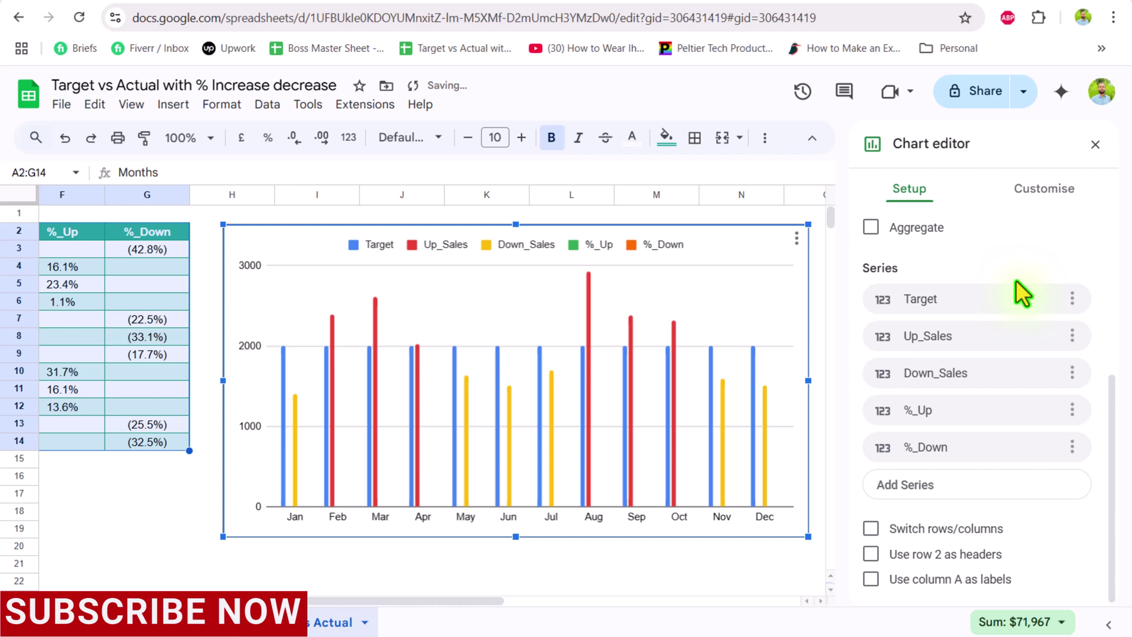
scroll(1016, 281, up, 5)
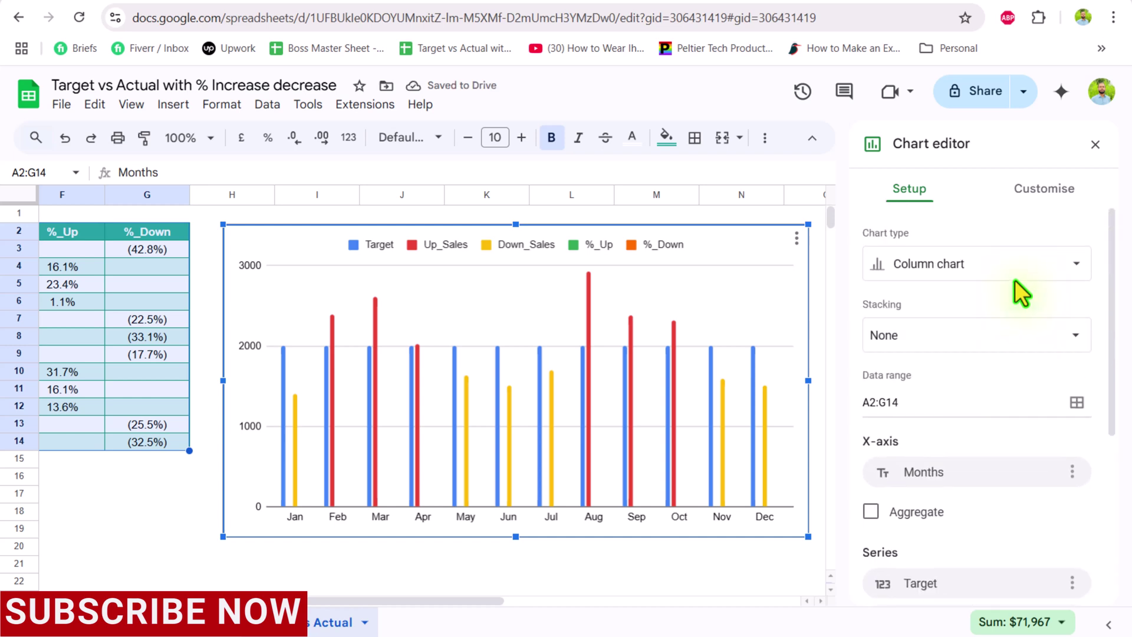
click(972, 269)
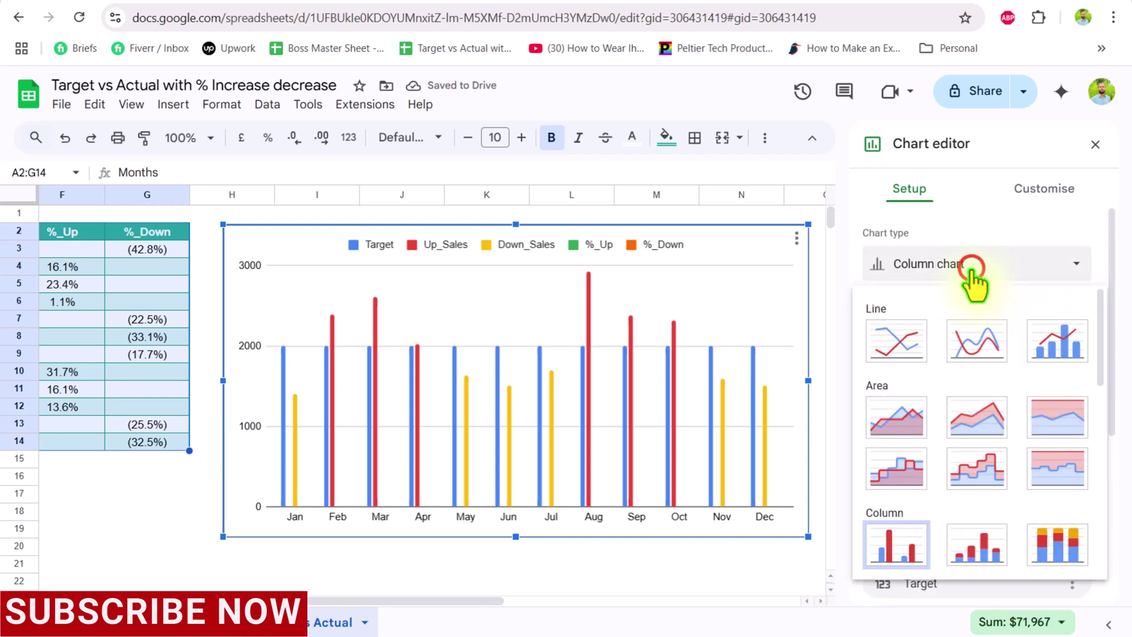
Change the chart type to stacked column, then to a combo chart with Target as columns.
click(969, 548)
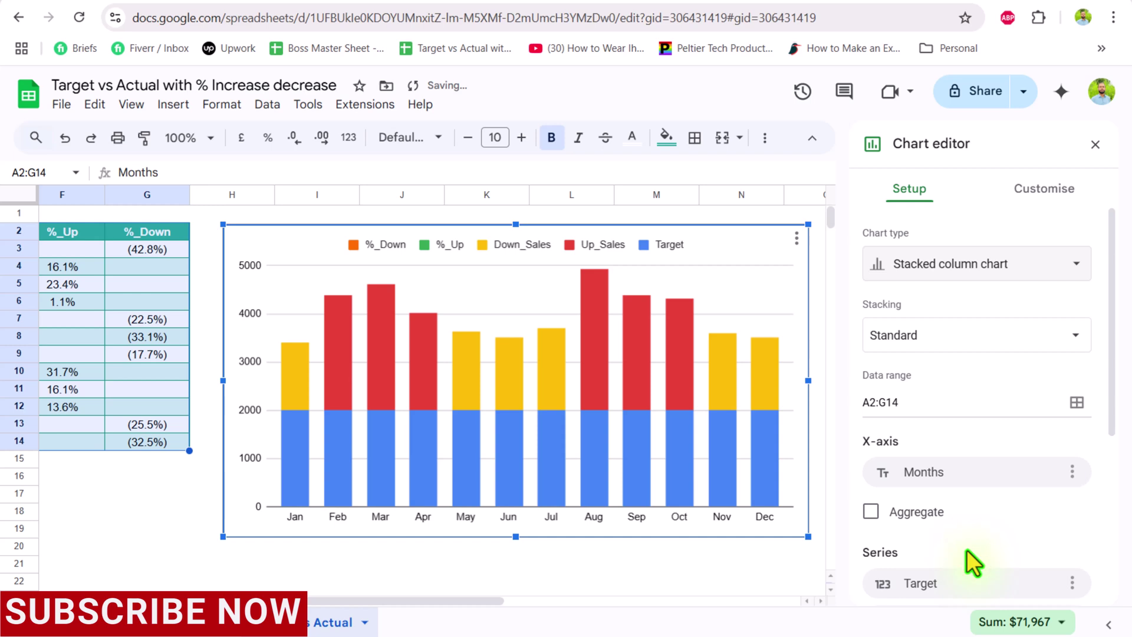
click(986, 266)
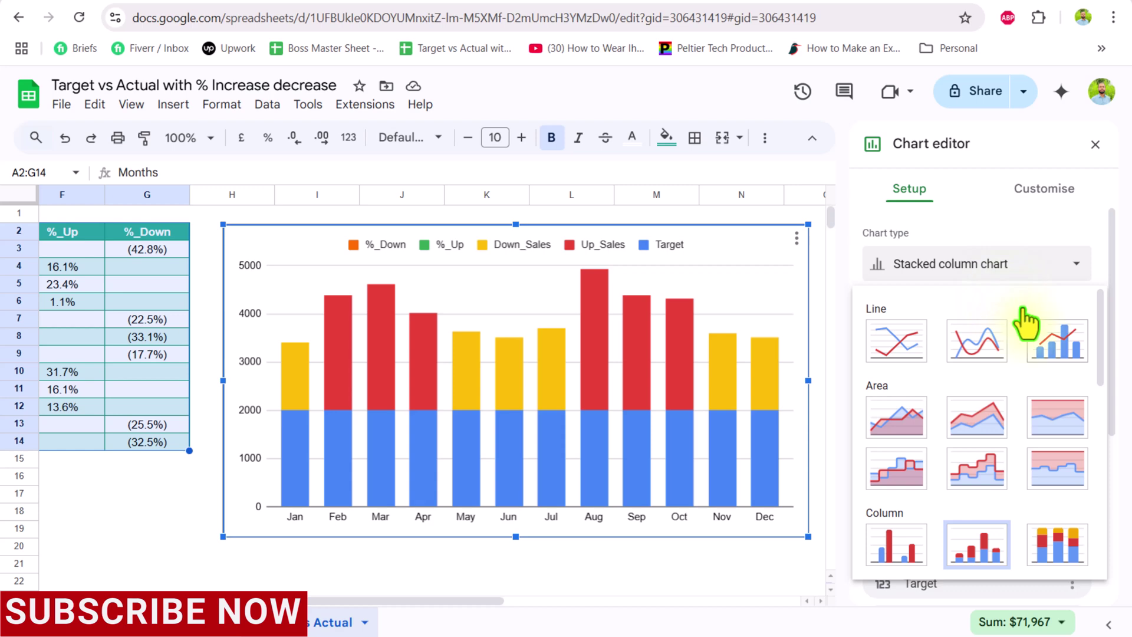
click(1049, 345)
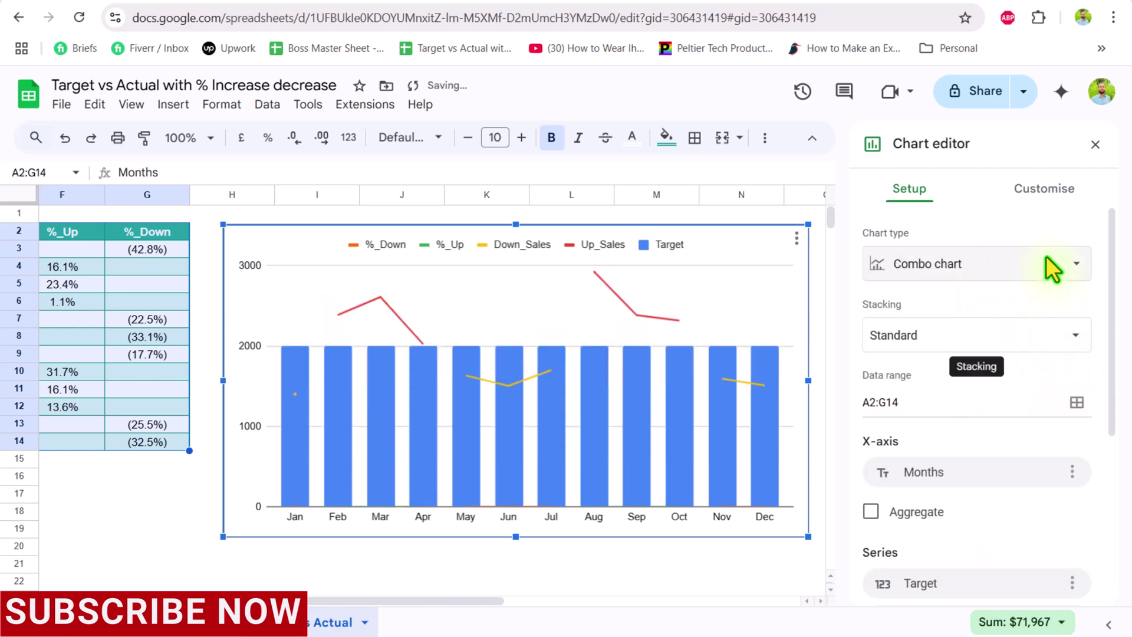
click(1044, 190)
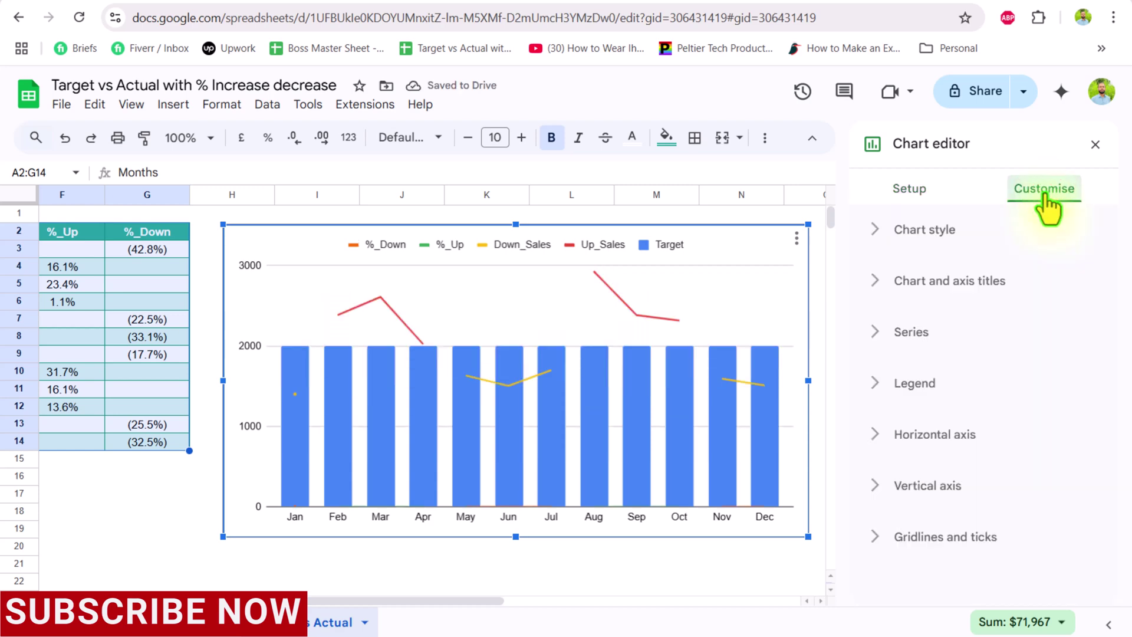
Set every series to display as columns, then switch the Target series back to a line.
click(920, 334)
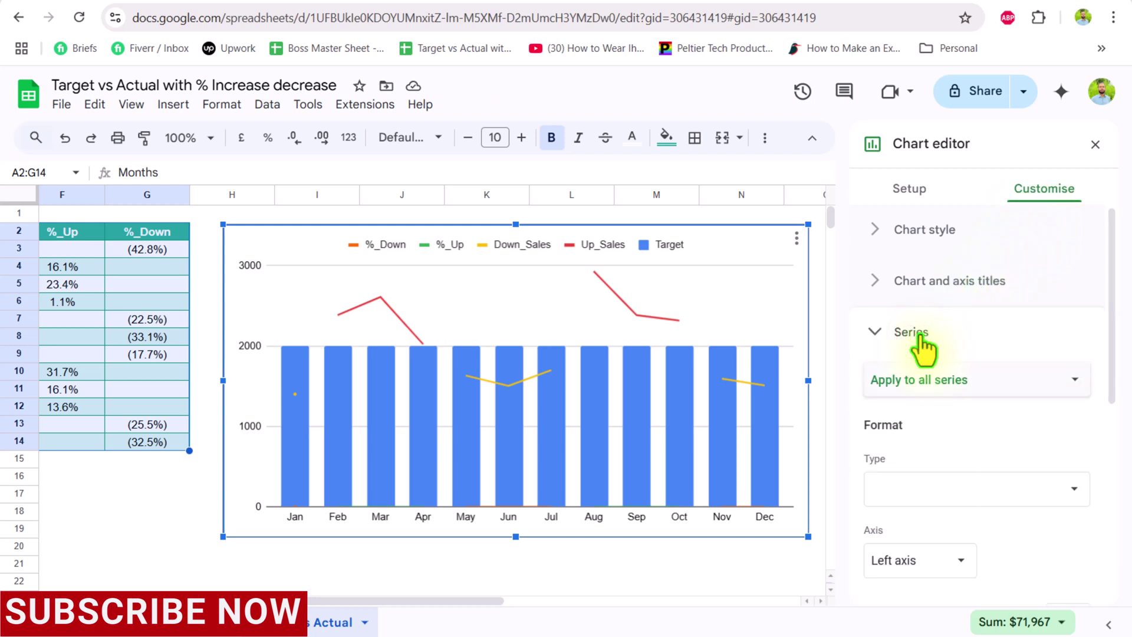
click(952, 498)
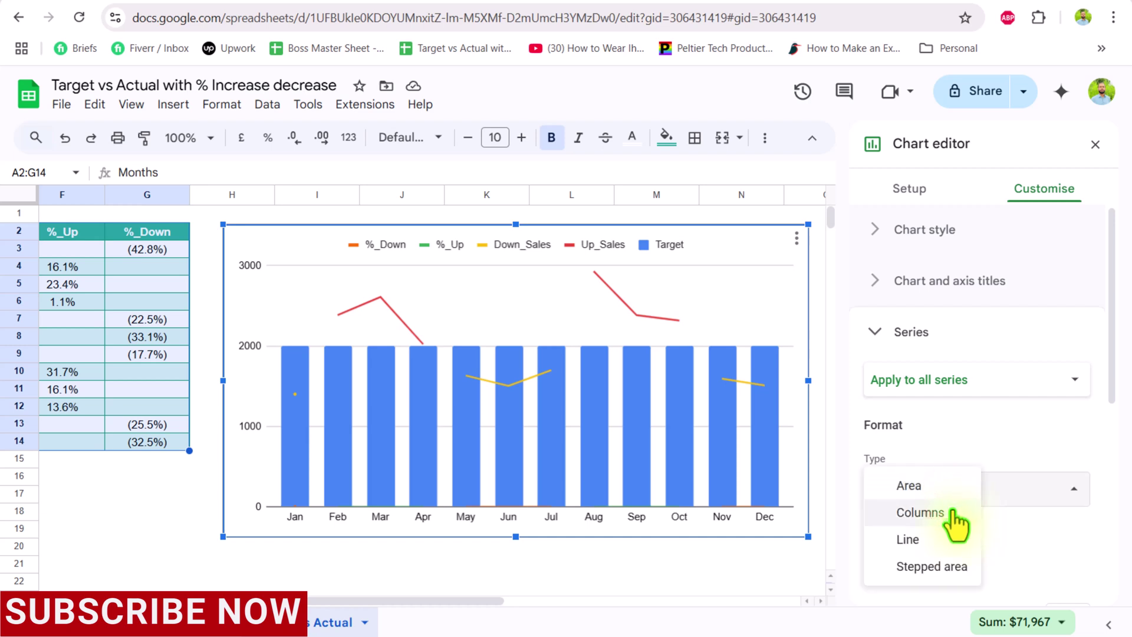
click(954, 514)
click(952, 379)
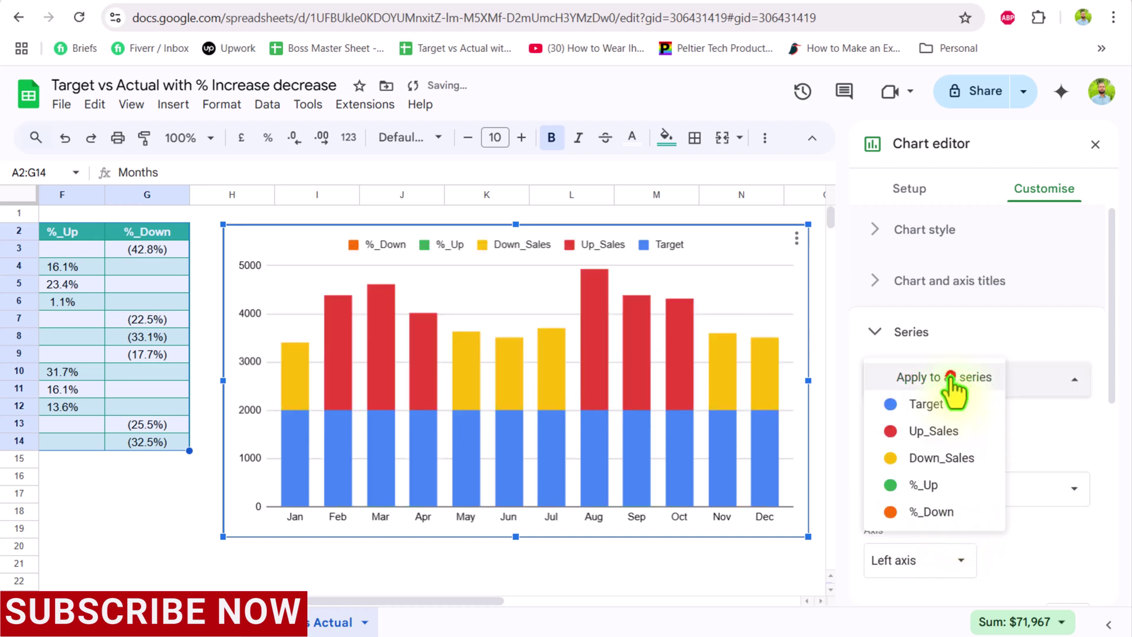
click(941, 406)
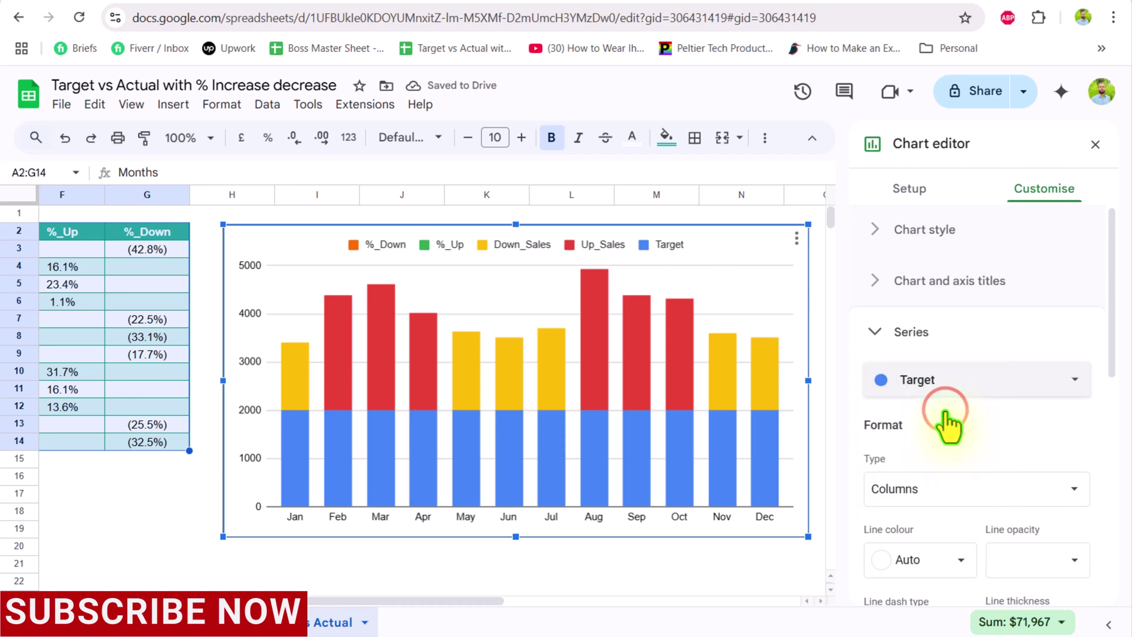
click(966, 490)
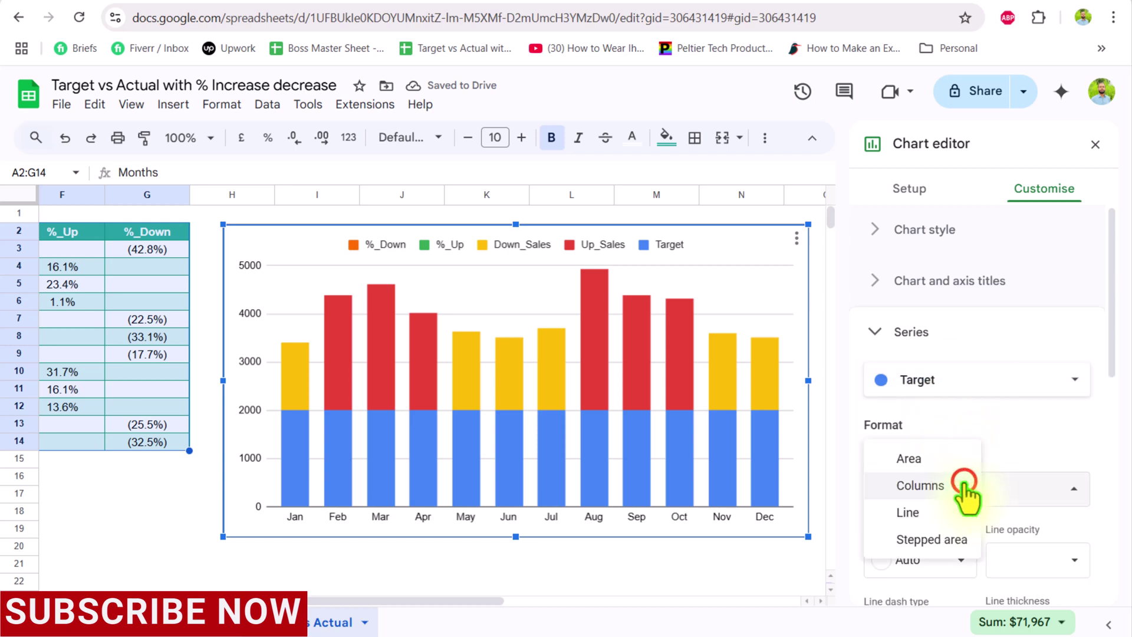
click(934, 511)
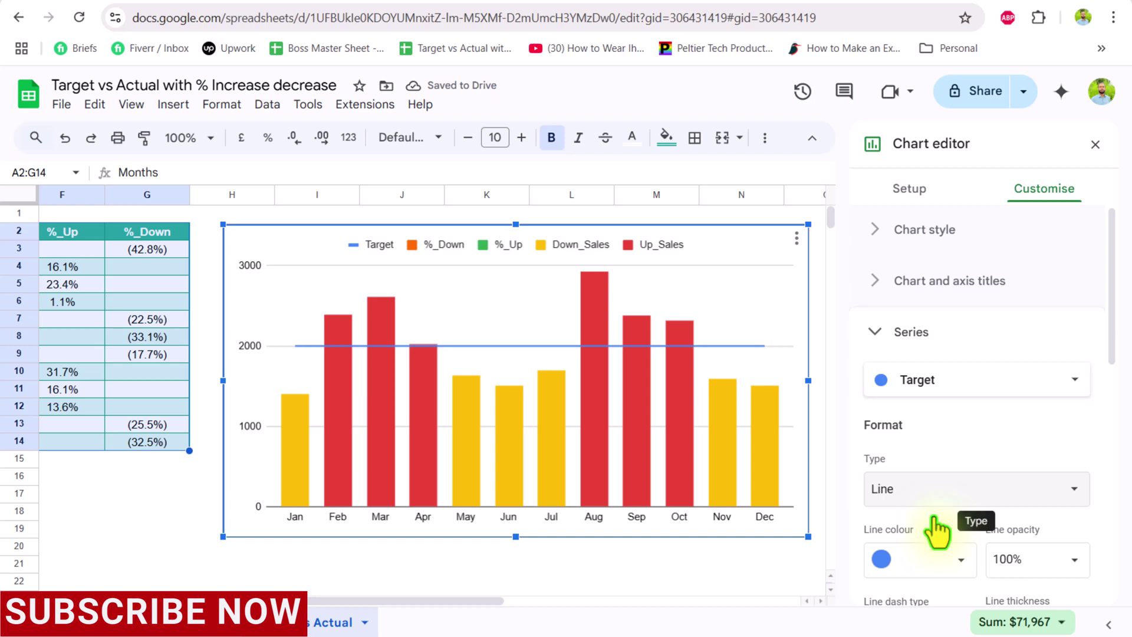
Make the Target line black with a dashed line style.
click(960, 389)
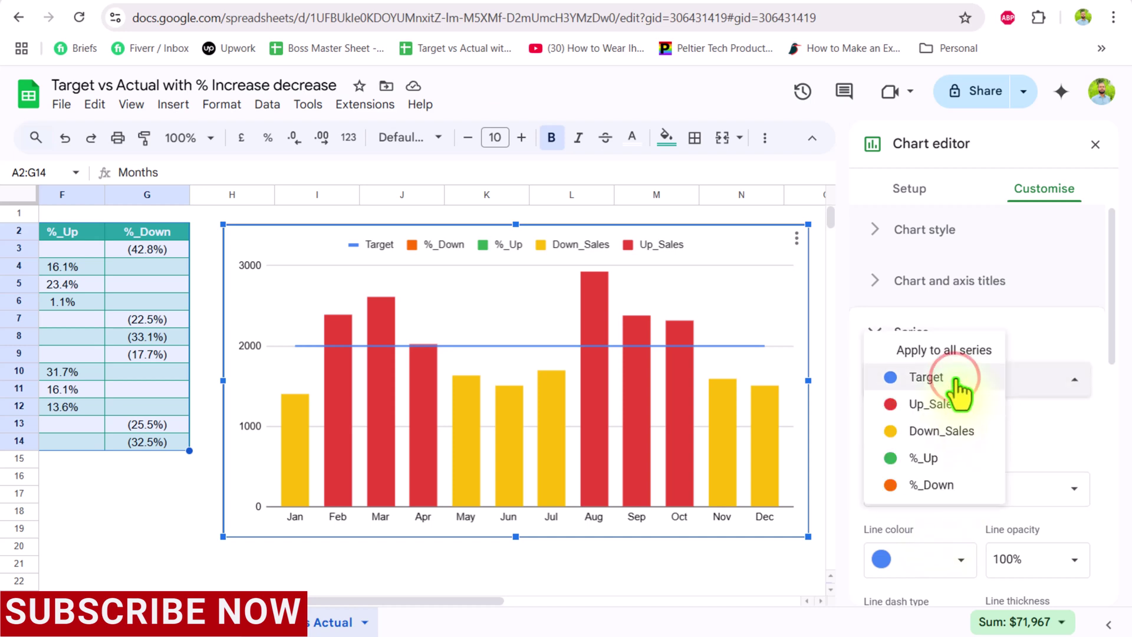
click(957, 378)
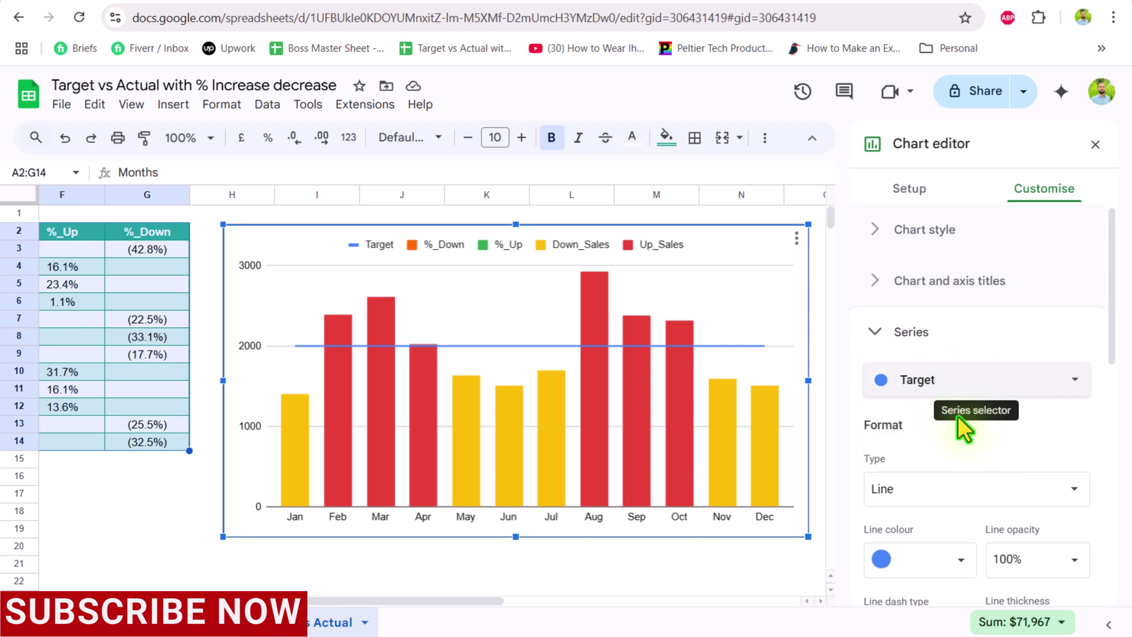
scroll(957, 422, down, 3)
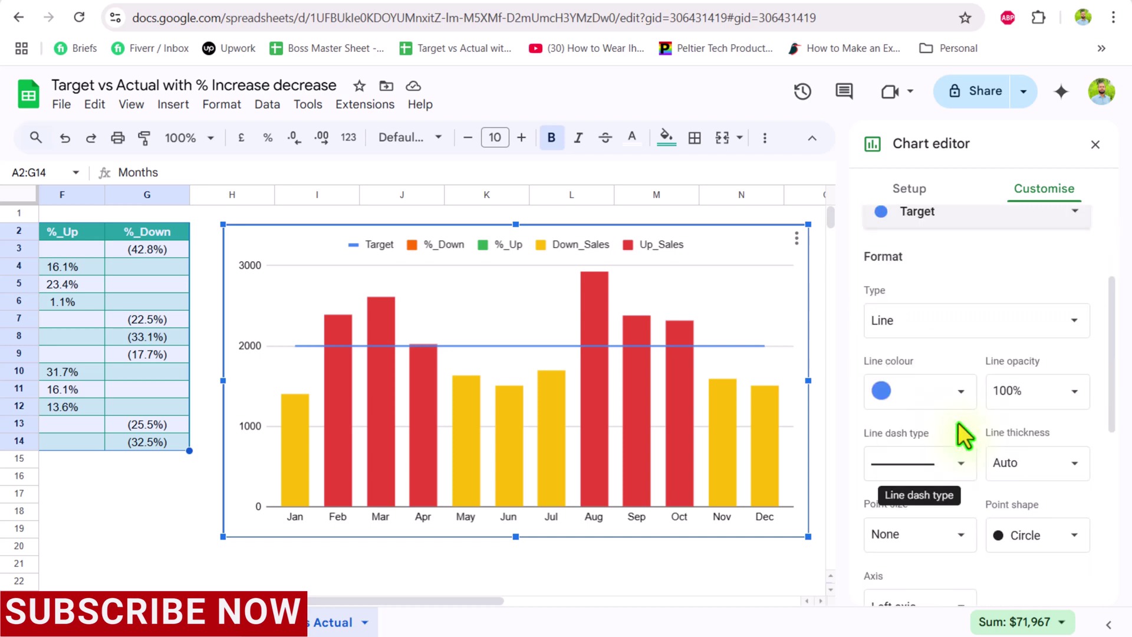
click(958, 395)
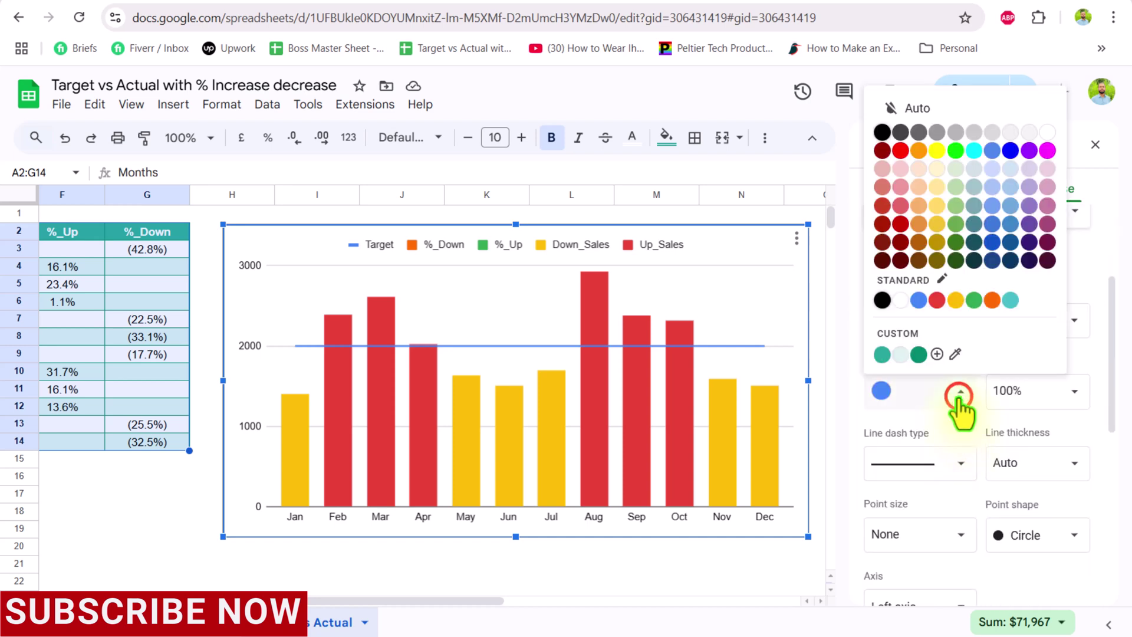
click(882, 300)
click(959, 465)
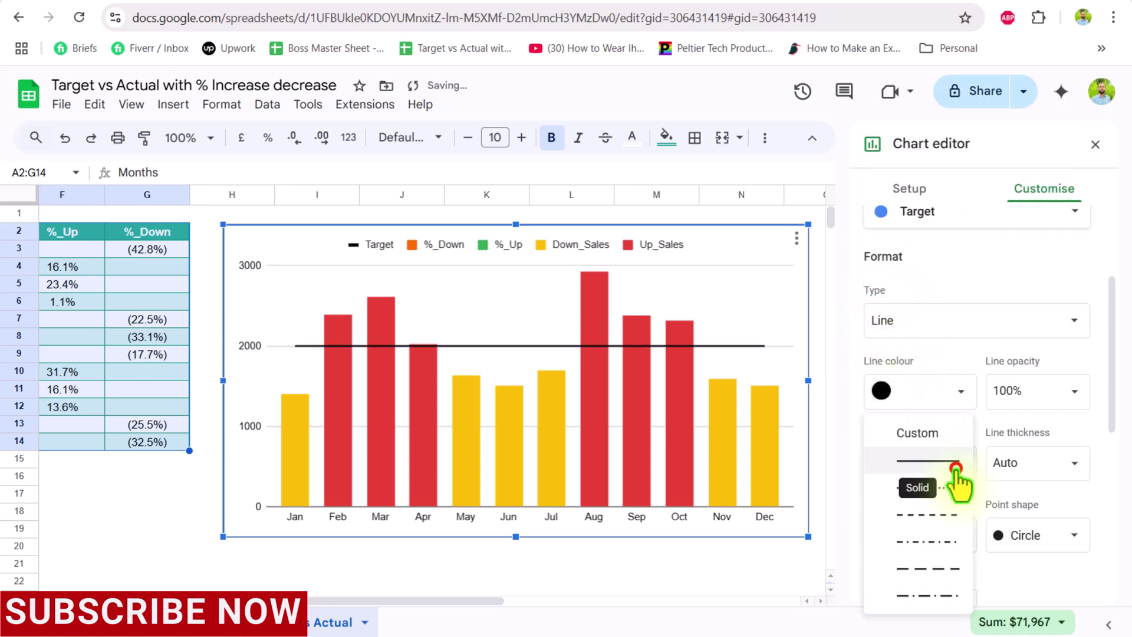
click(943, 514)
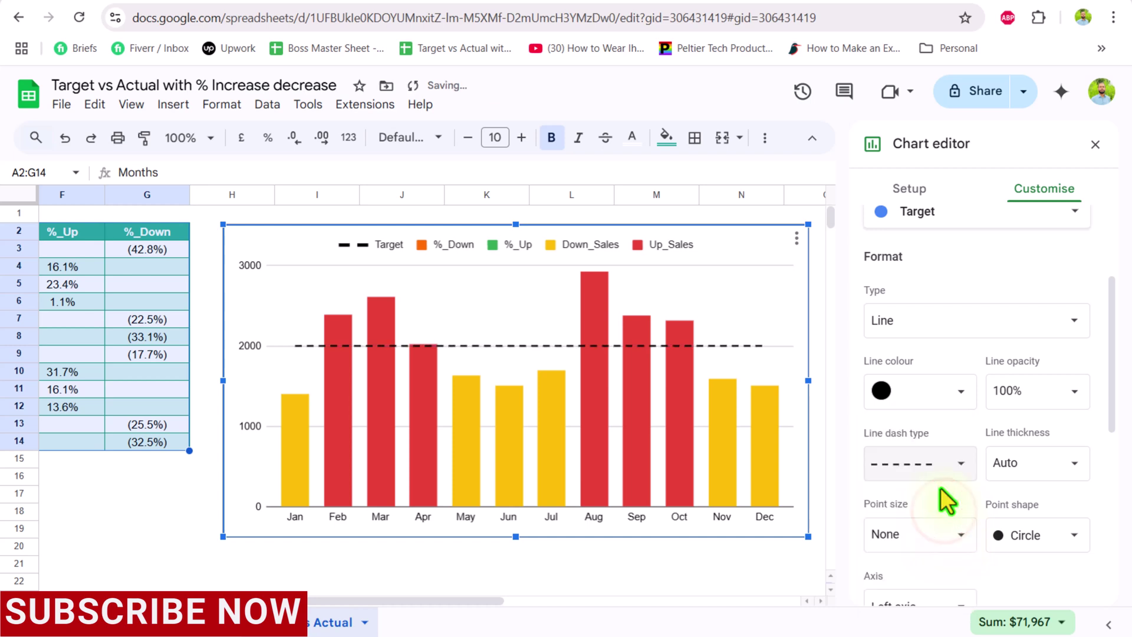
scroll(940, 487, up, 3)
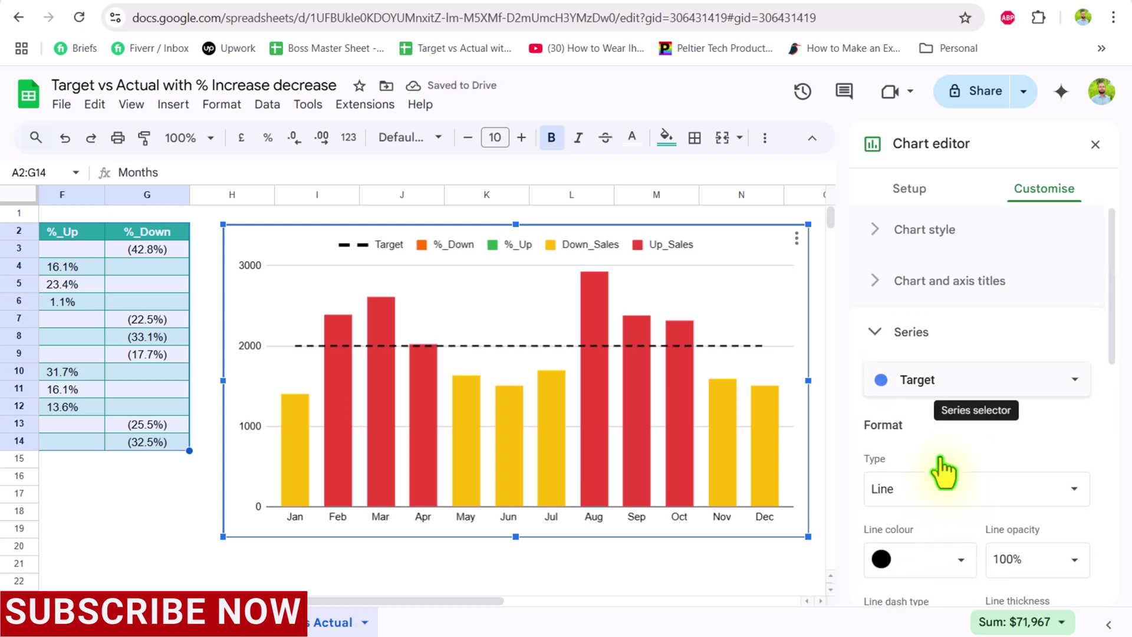
Colour the Up_Sales columns green and turn on their data labels.
click(942, 379)
click(939, 403)
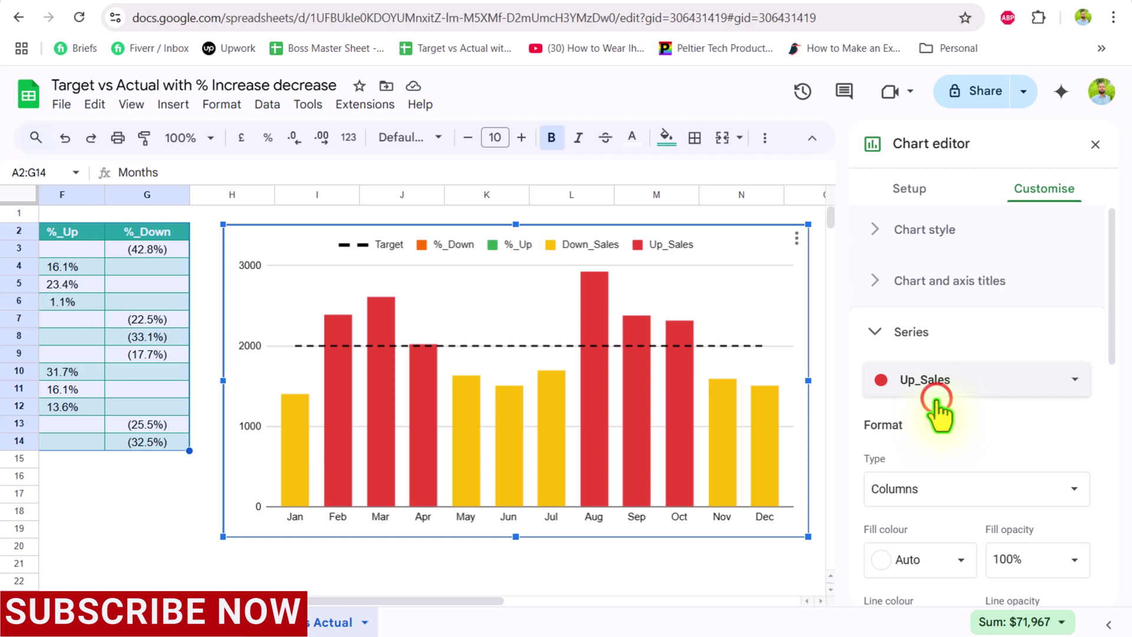
scroll(953, 485, down, 2)
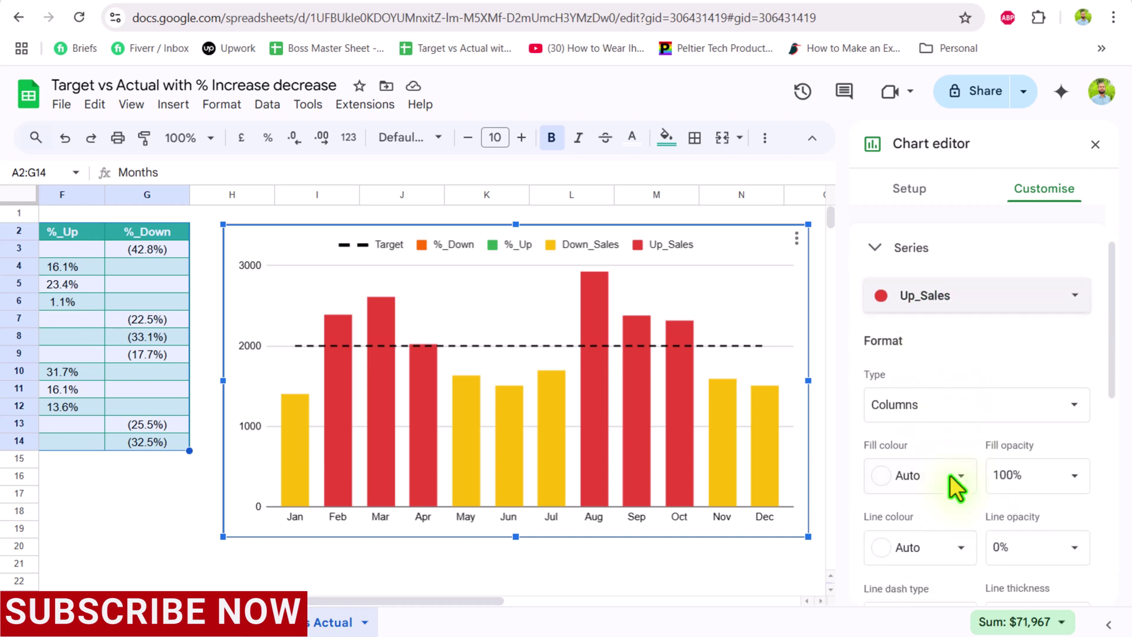
click(950, 475)
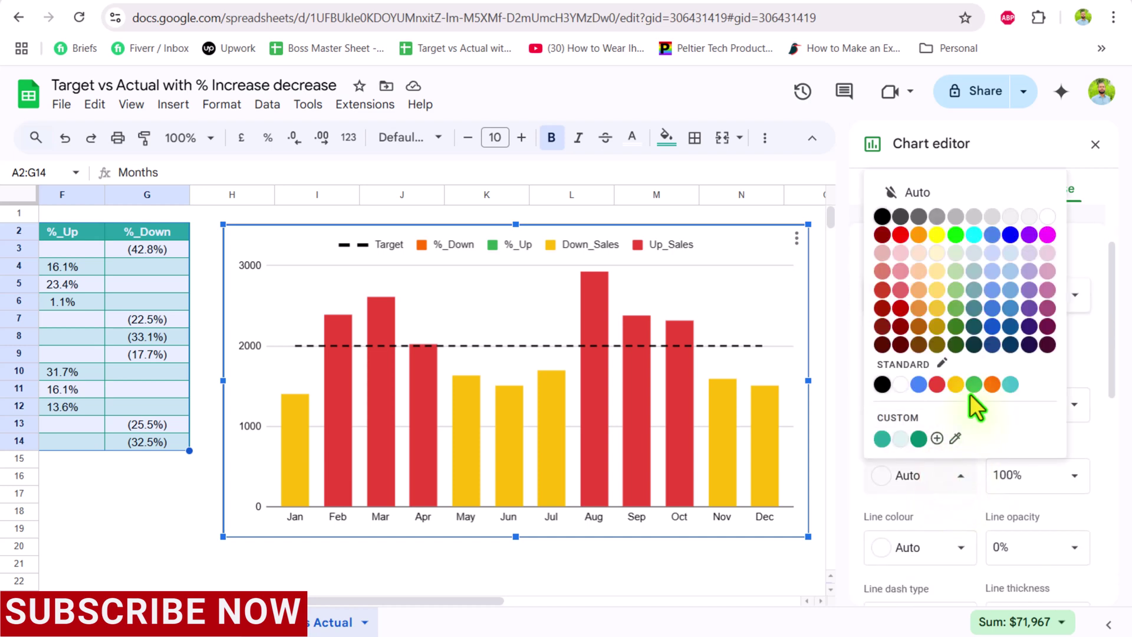
click(973, 384)
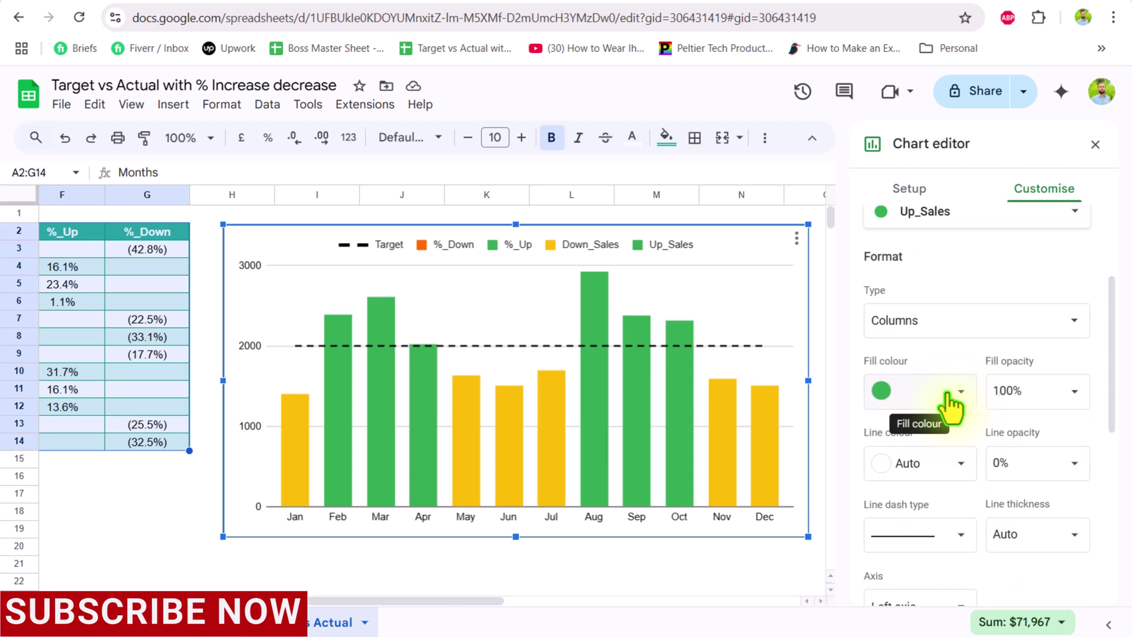
scroll(947, 391, down, 5)
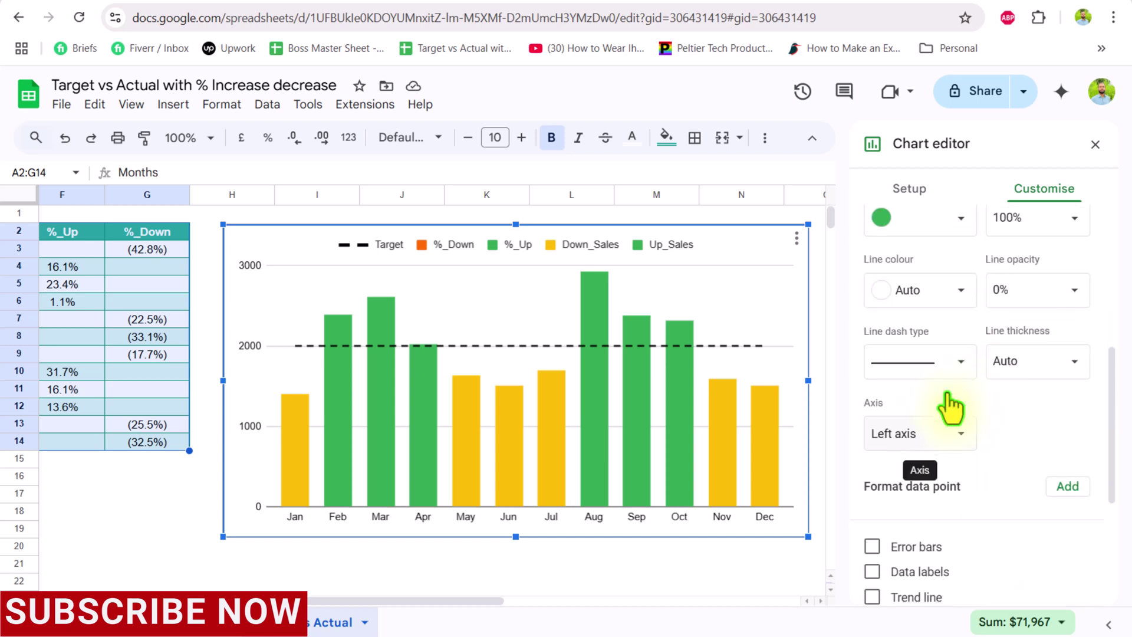
click(875, 492)
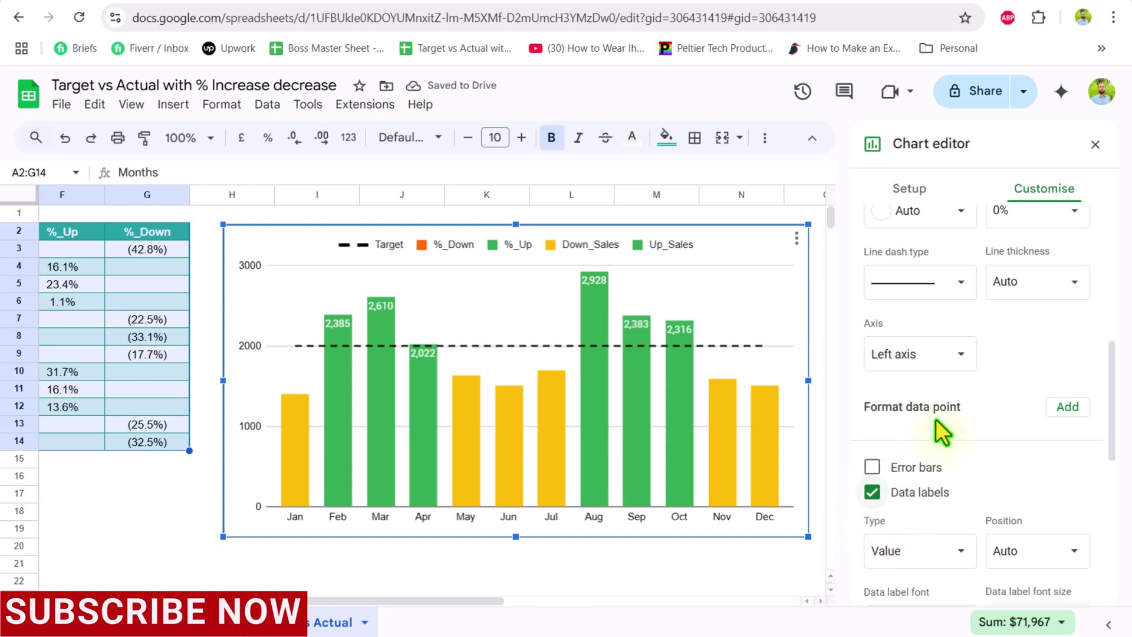
scroll(936, 419, up, 7)
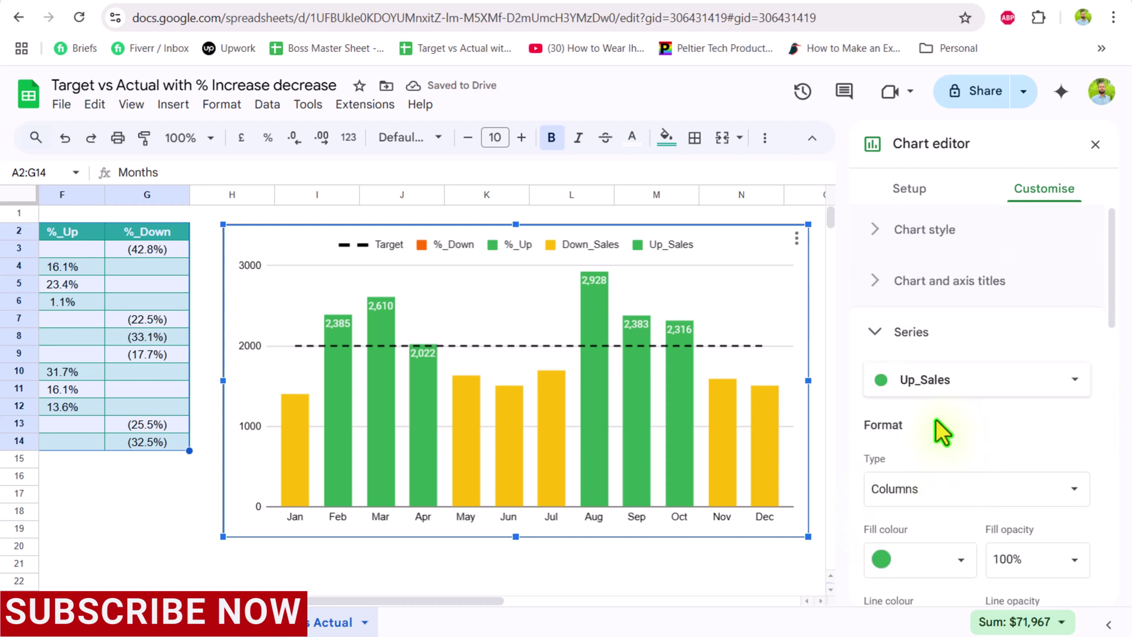
Colour the Down_Sales columns red and turn on their data labels.
click(950, 383)
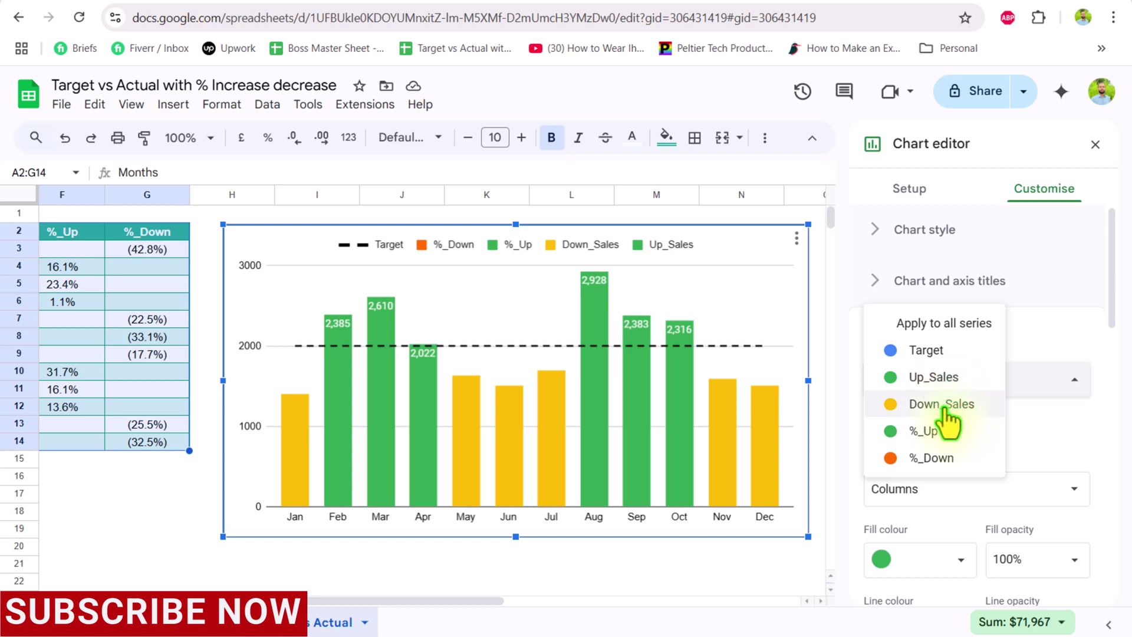
click(943, 405)
scroll(944, 480, down, 1)
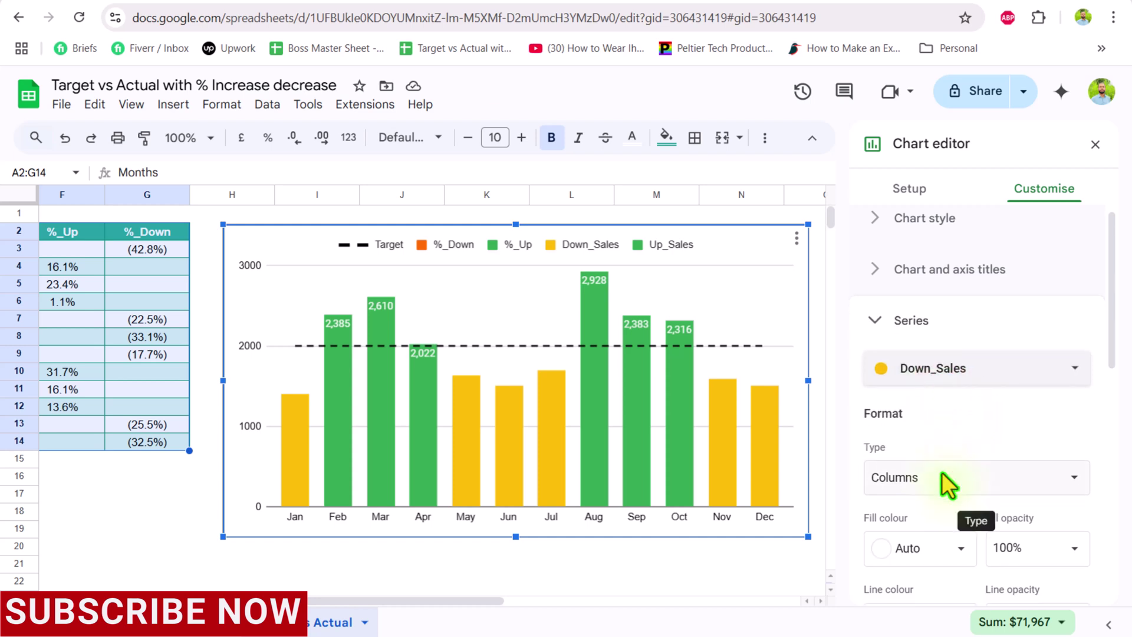
scroll(942, 472, down, 3)
click(950, 393)
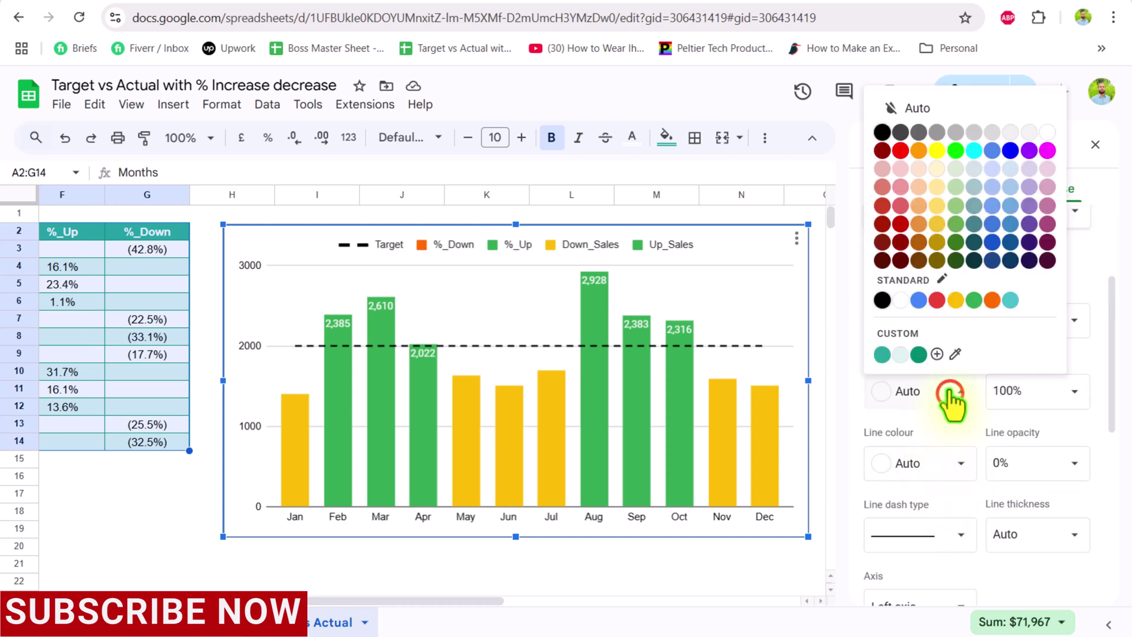
click(937, 302)
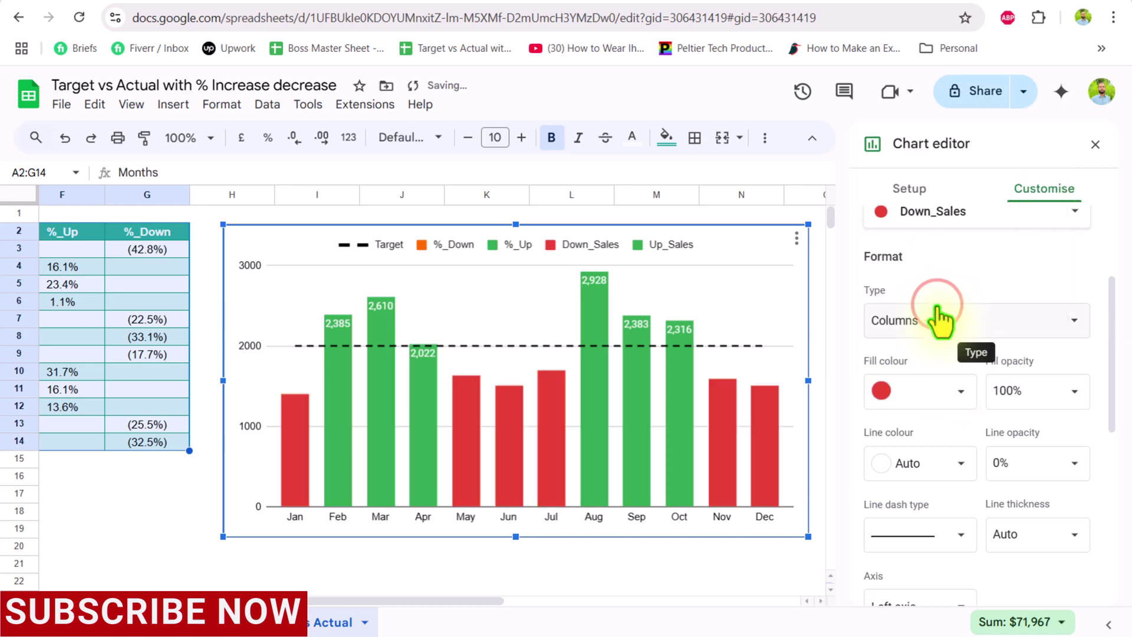
scroll(944, 454, down, 3)
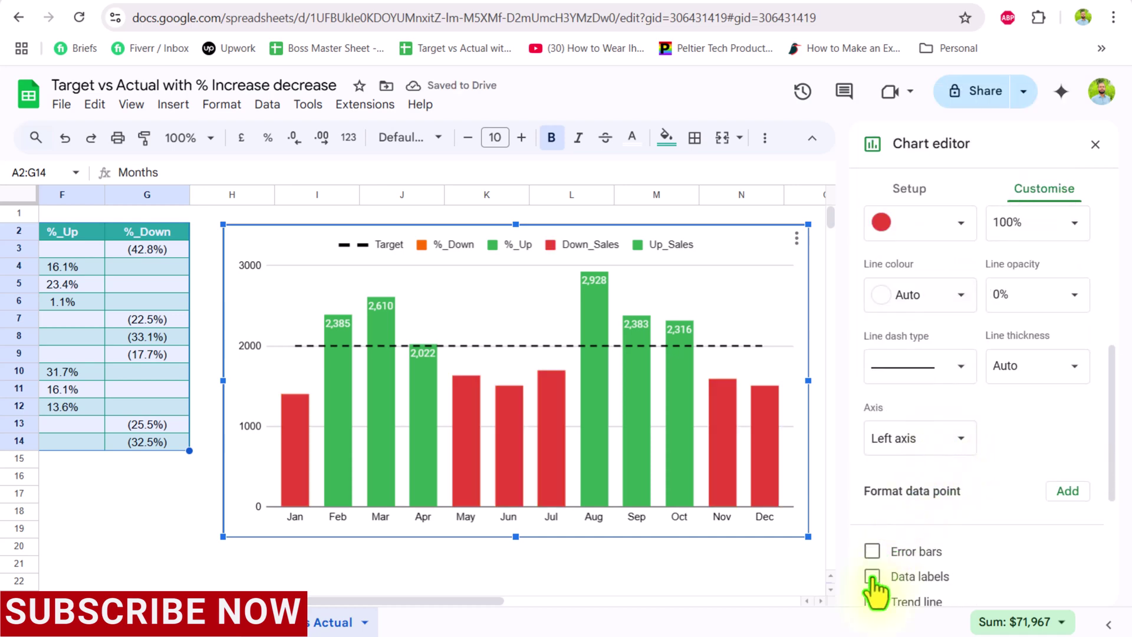
click(872, 576)
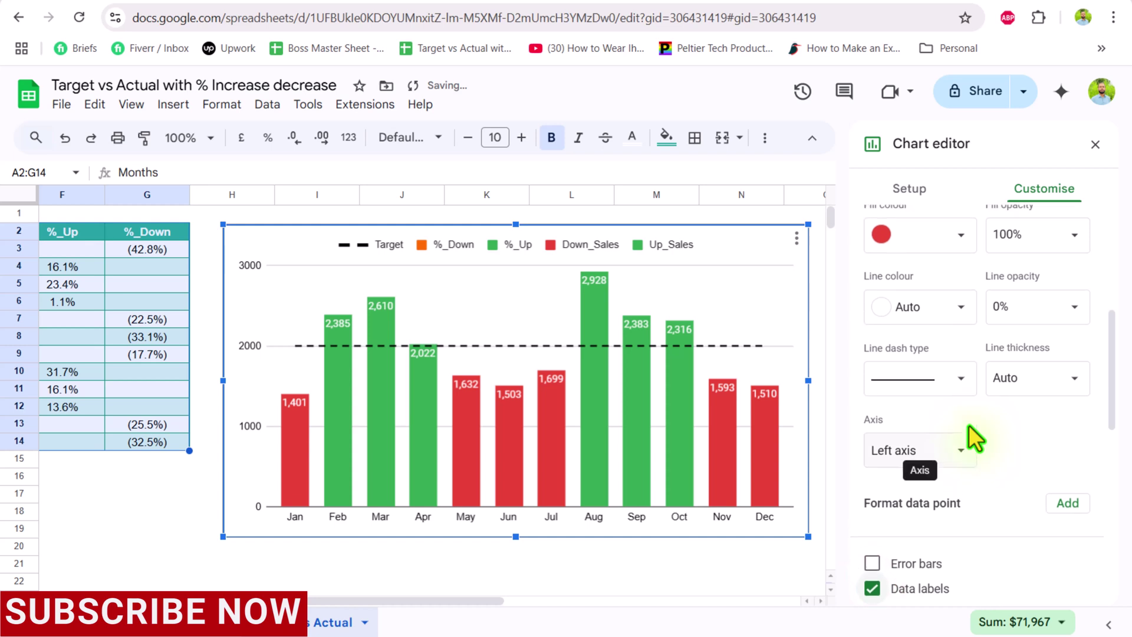
scroll(970, 430, up, 5)
Give the %_Up series a white fill so its bars are invisible.
click(962, 382)
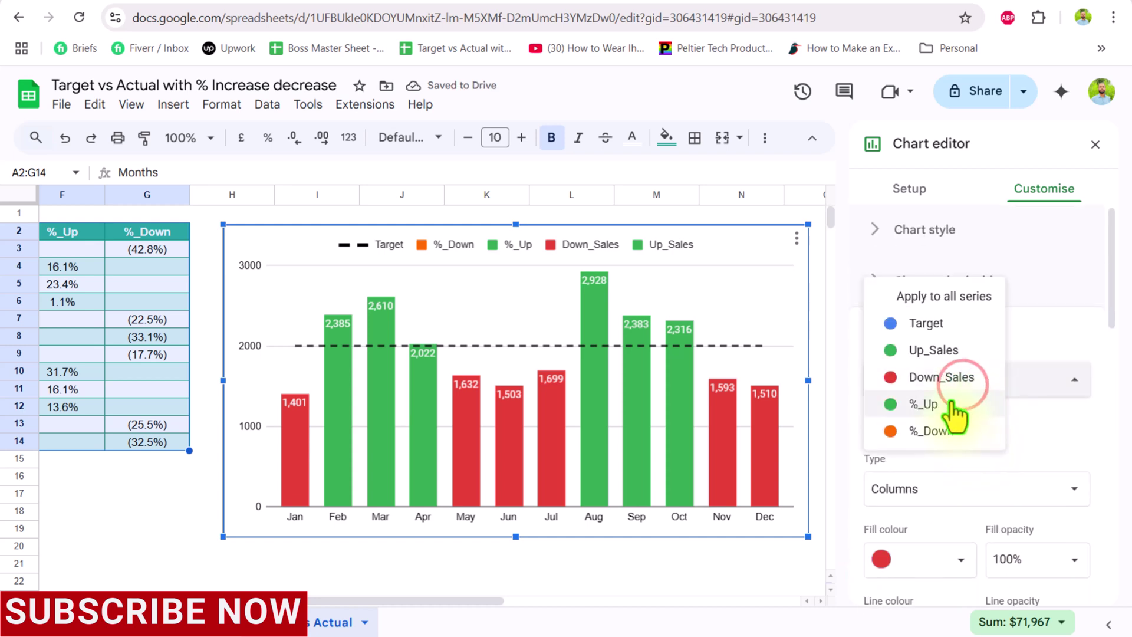
click(950, 403)
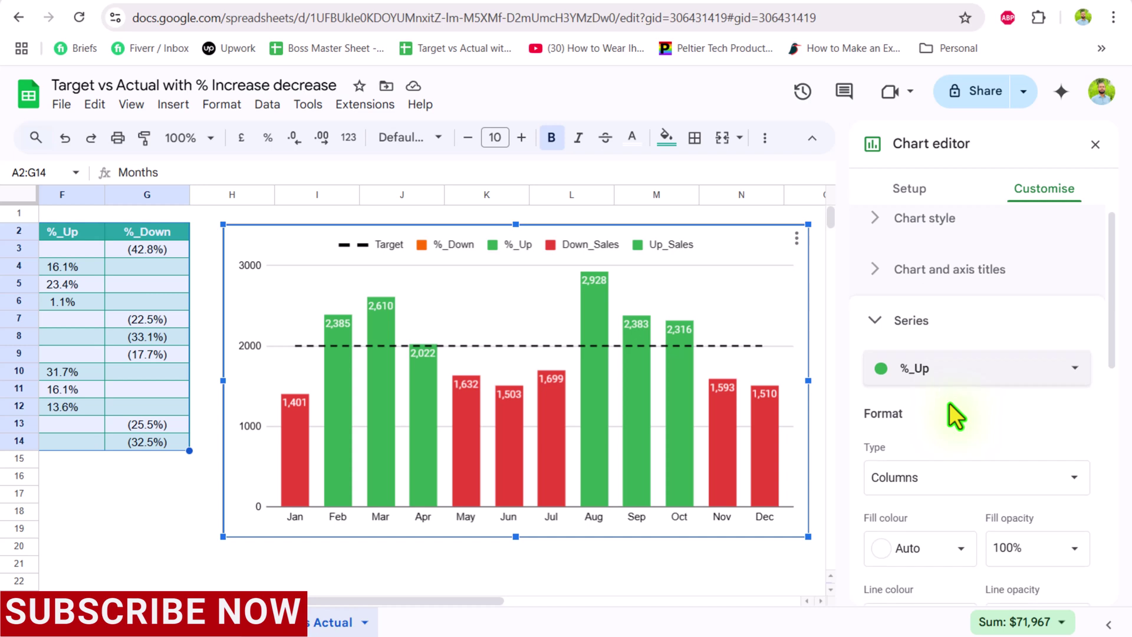
scroll(951, 413, down, 3)
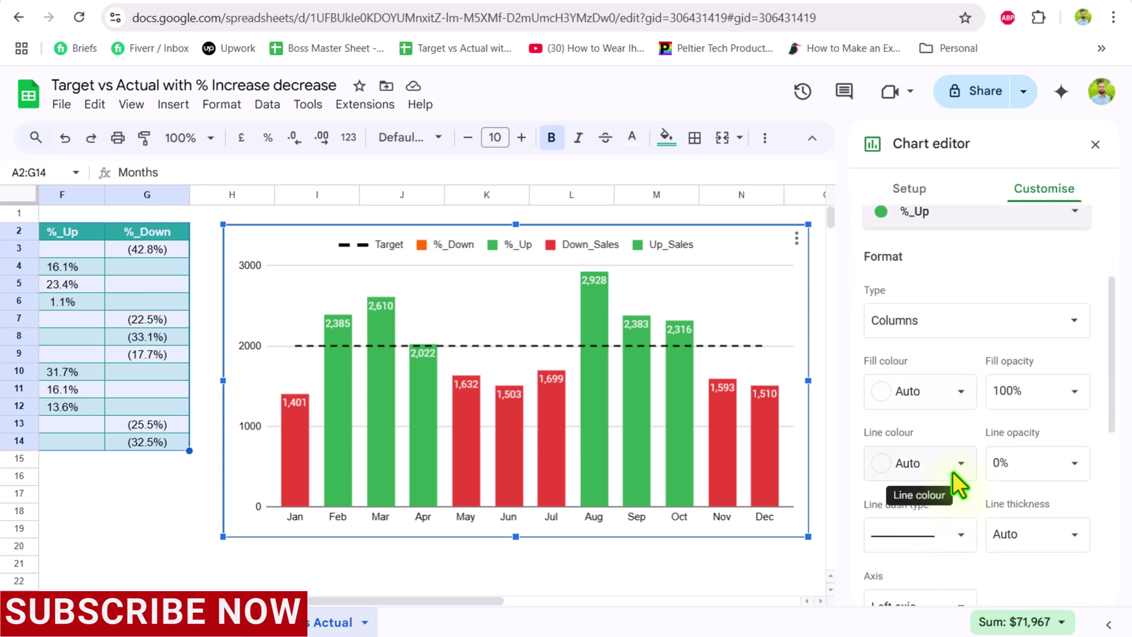
click(962, 394)
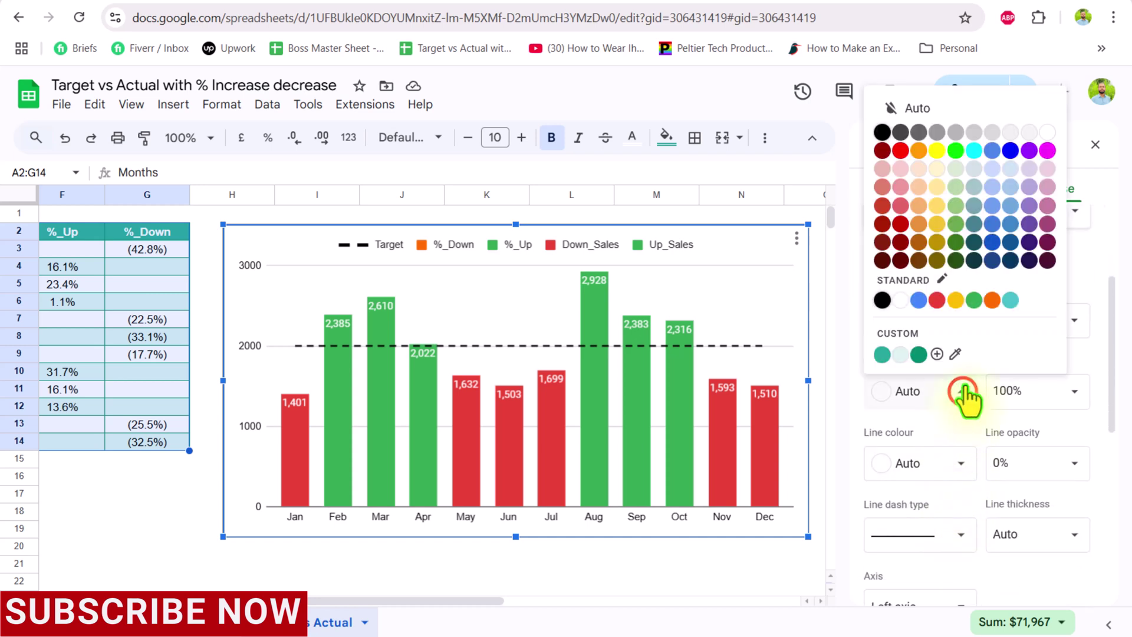
click(1049, 135)
scroll(957, 411, down, 3)
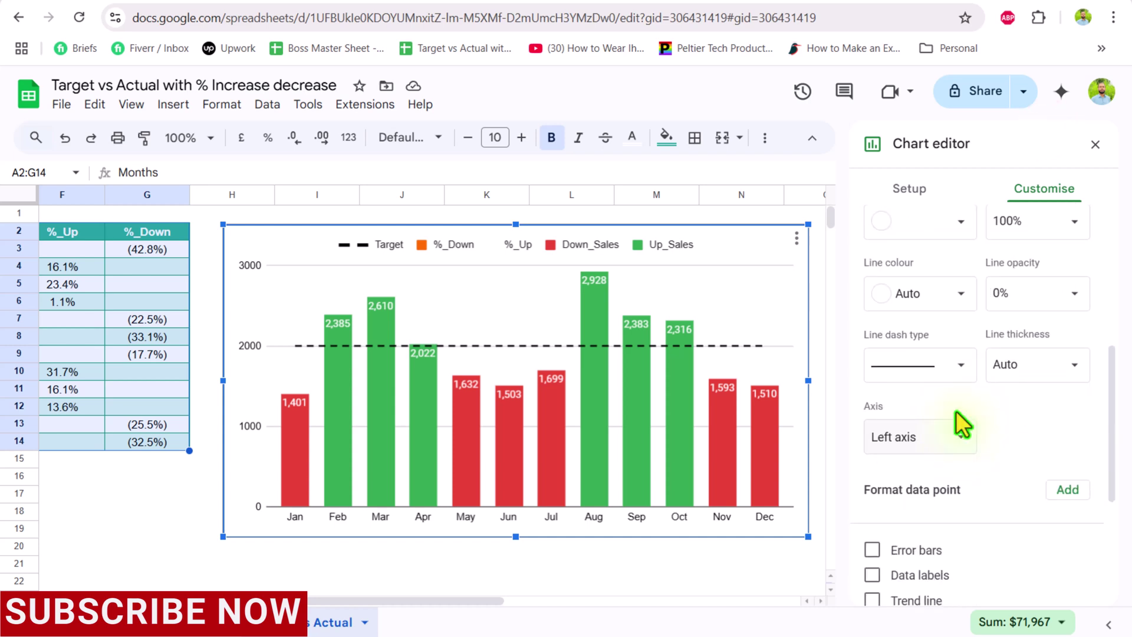
scroll(956, 412, down, 3)
Show %_Up data labels at Inside base in bold green text.
click(873, 408)
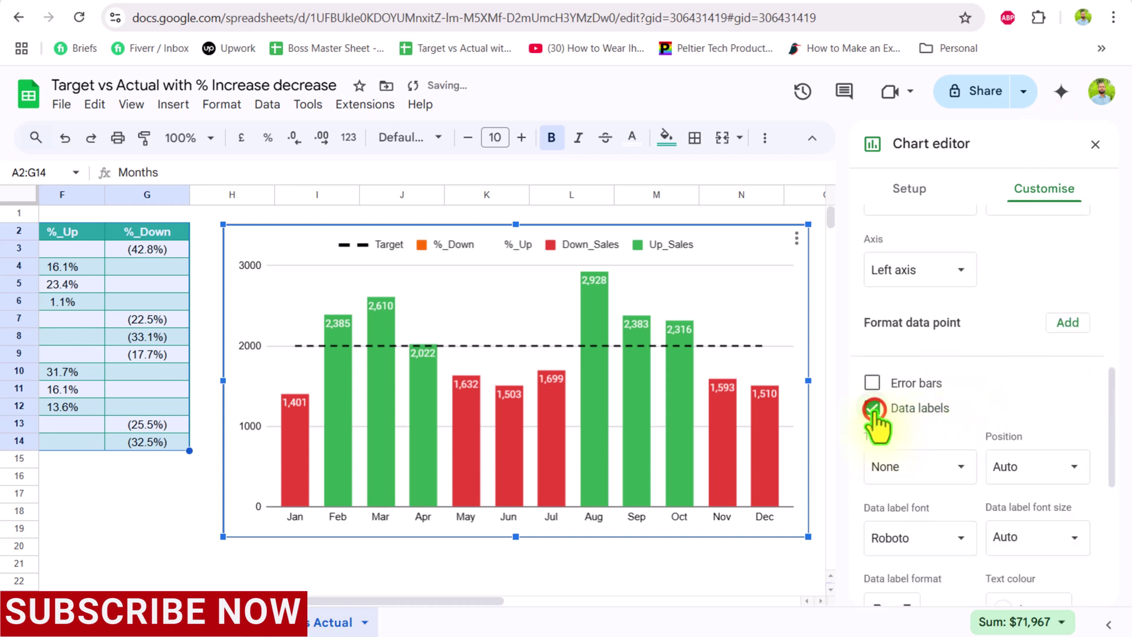
click(1074, 472)
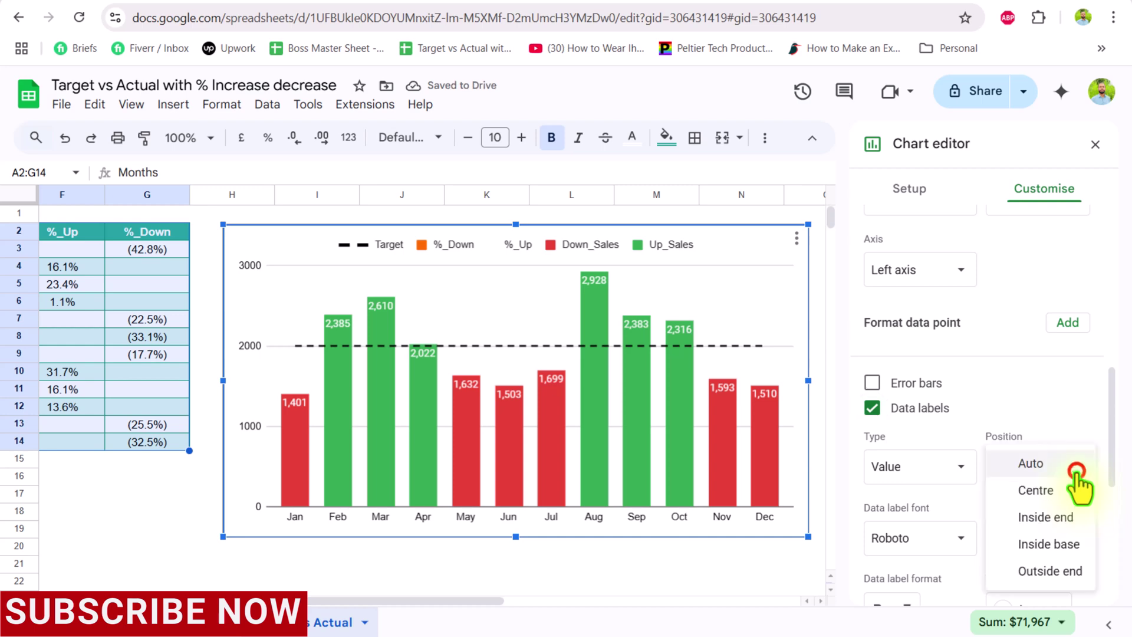
click(1076, 545)
scroll(1080, 559, down, 1)
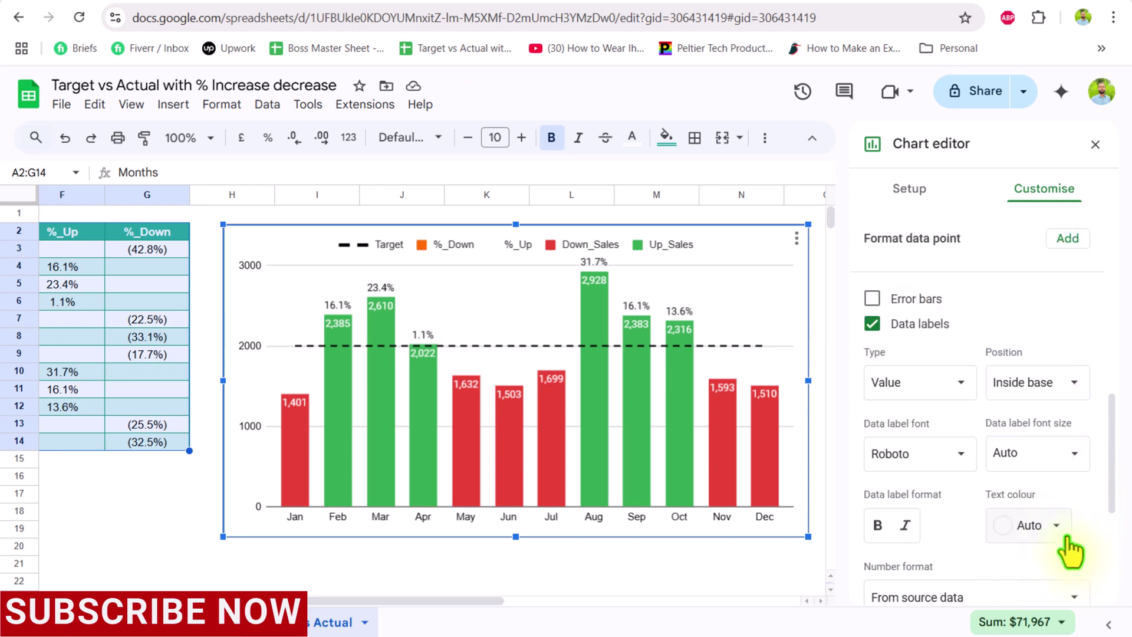
click(1061, 530)
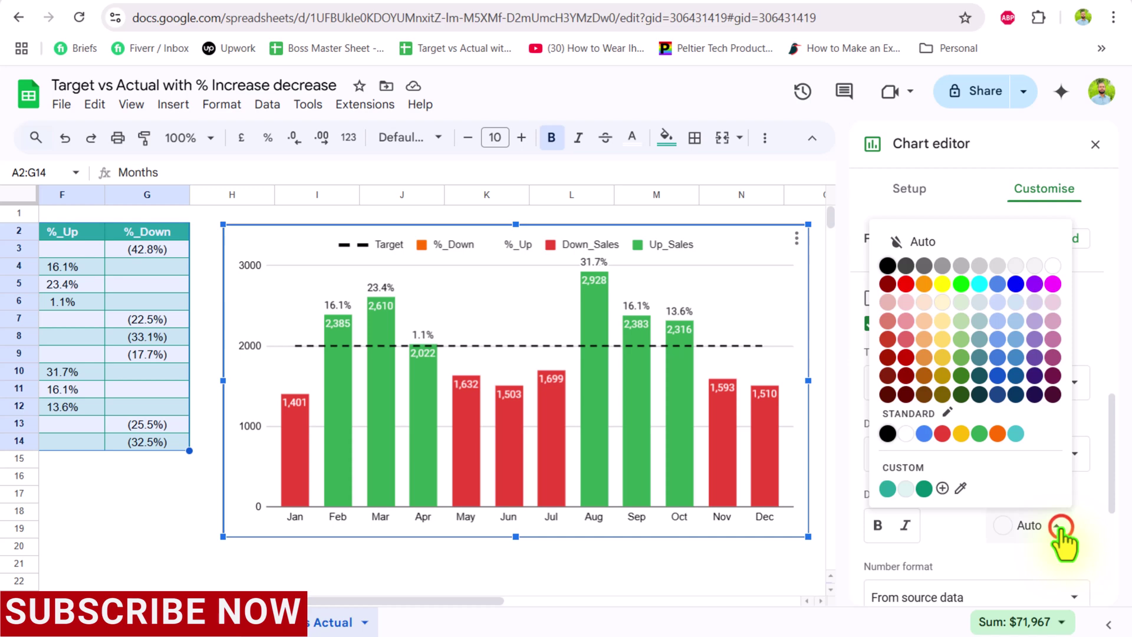
click(979, 435)
click(878, 525)
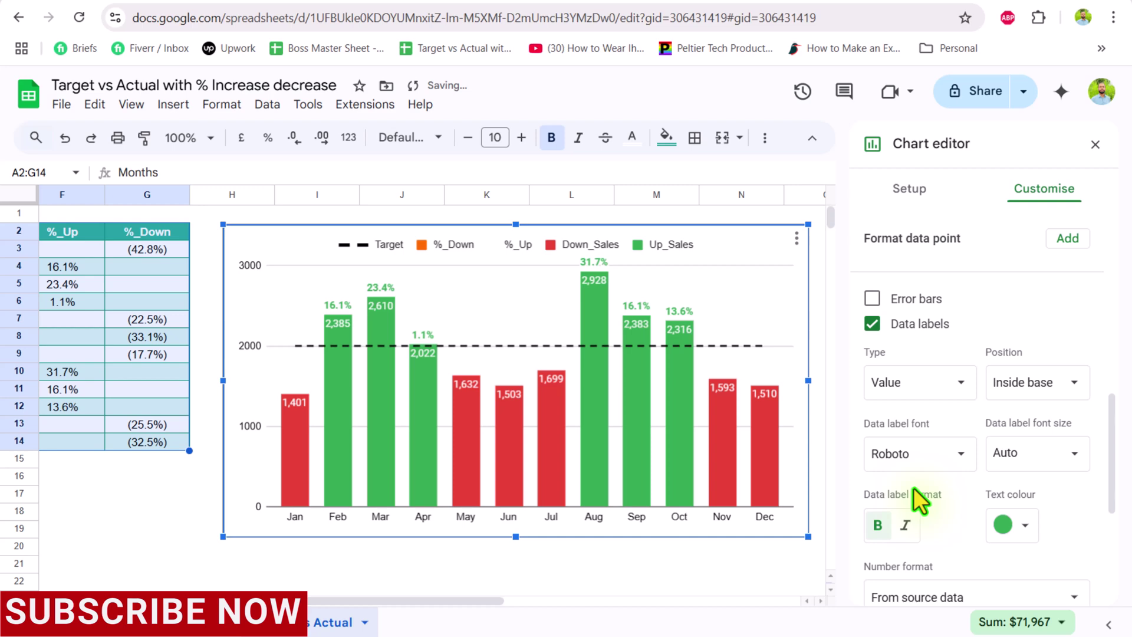
scroll(914, 487, up, 6)
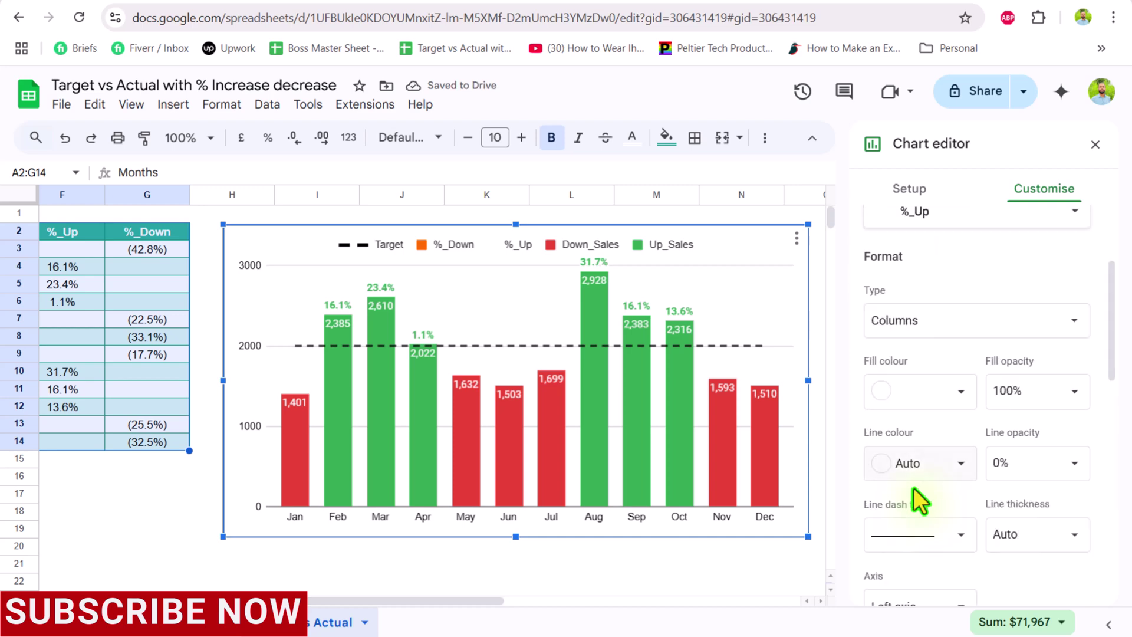
scroll(944, 413, up, 3)
Give the %_Down series a white fill so its bars are invisible.
click(953, 379)
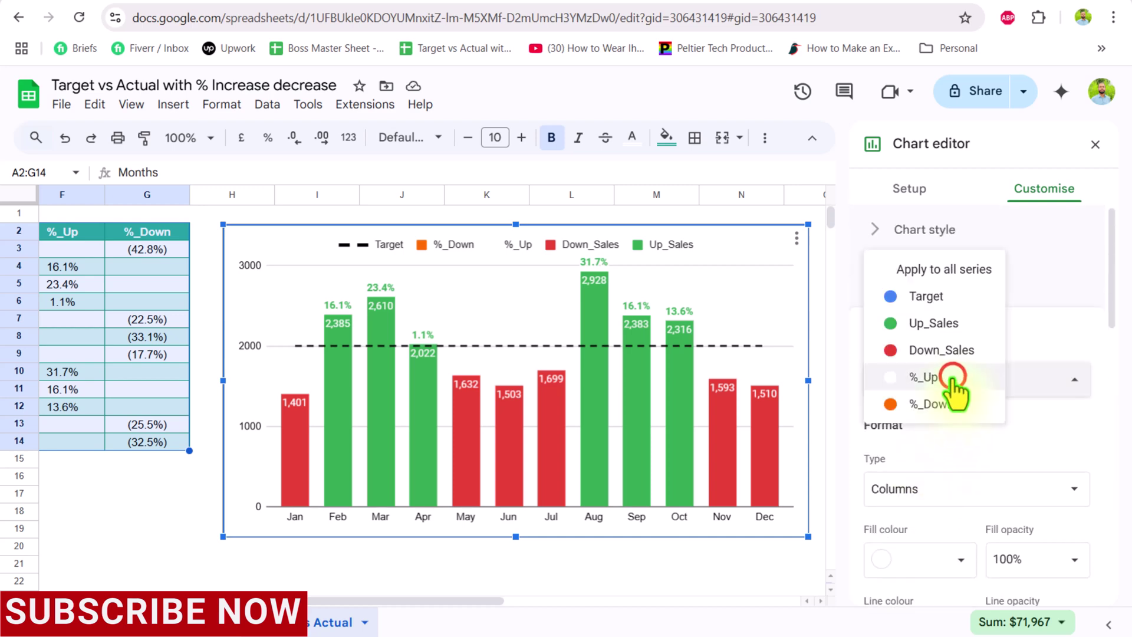
click(947, 404)
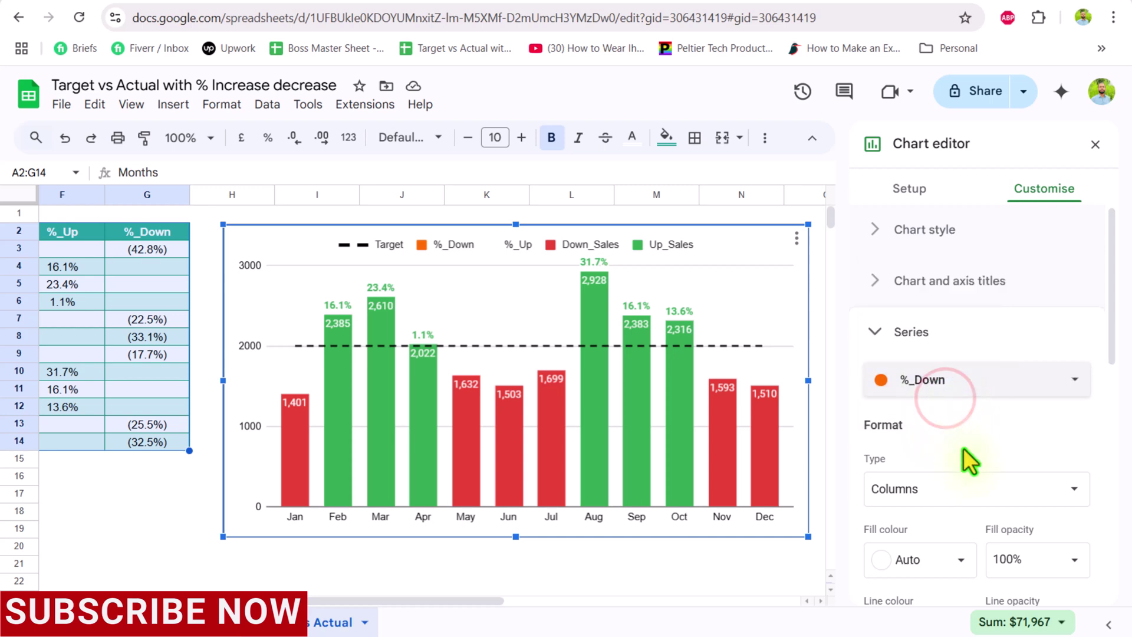
scroll(970, 466, down, 3)
click(959, 396)
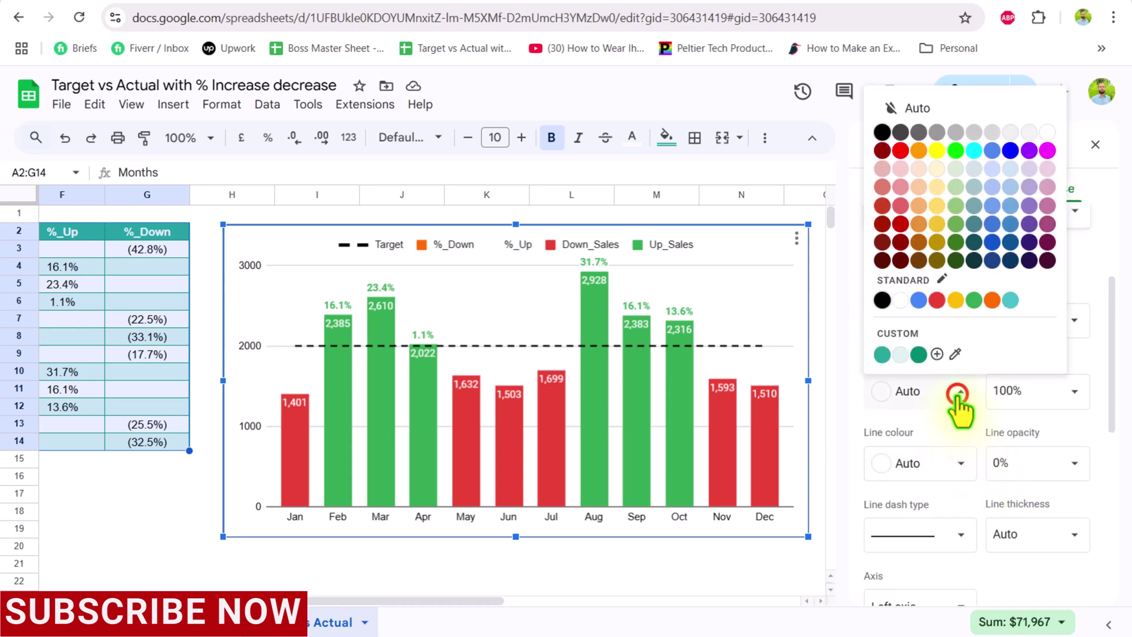
click(1049, 131)
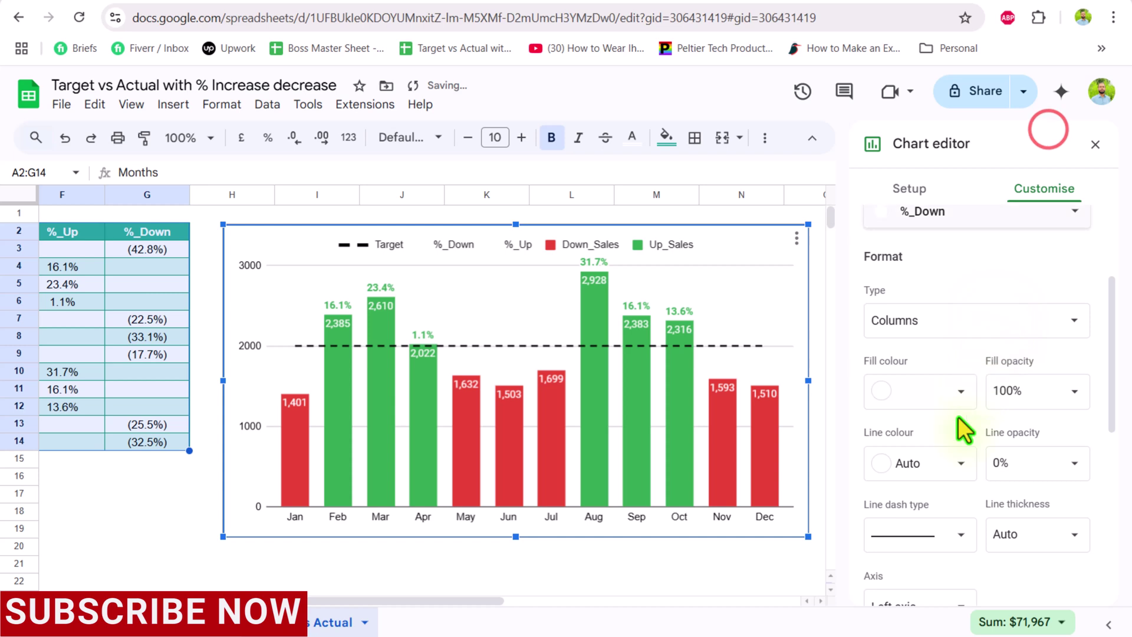
scroll(941, 486, down, 3)
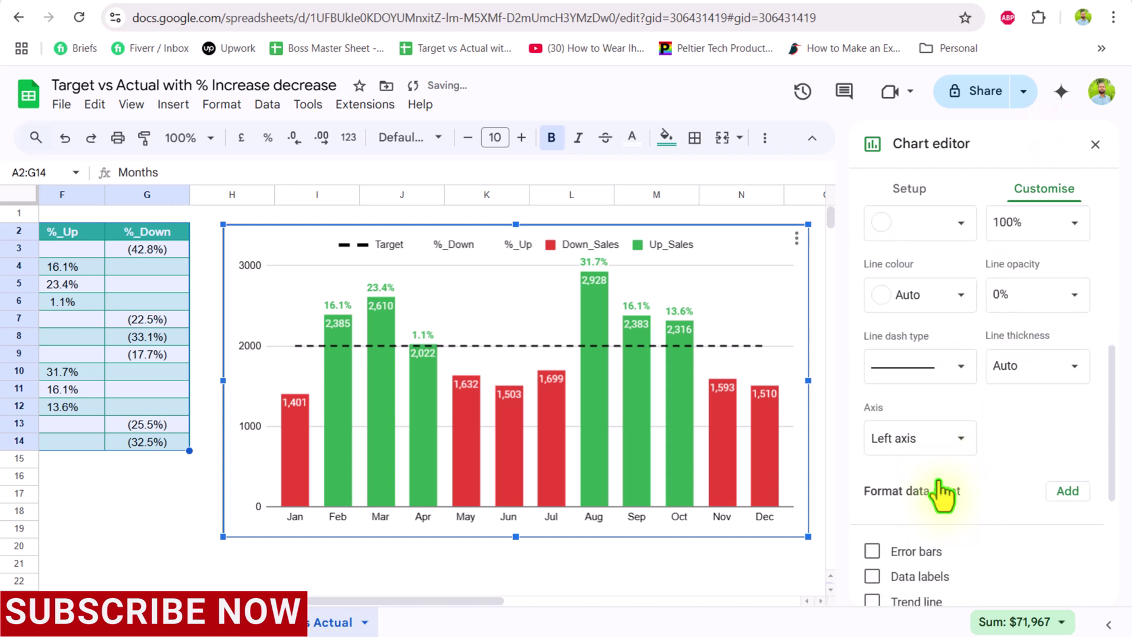
Show %_Down data labels at Inside base in bold red text.
click(928, 577)
scroll(974, 560, down, 3)
click(1067, 467)
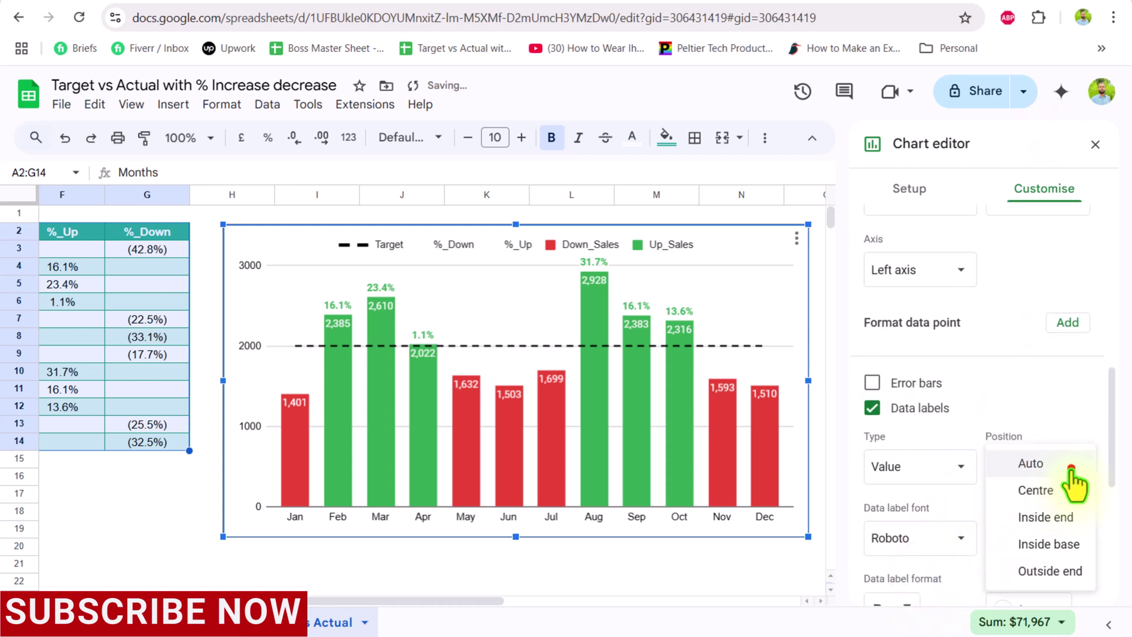
click(1063, 551)
scroll(1056, 540, down, 2)
scroll(1058, 552, down, 2)
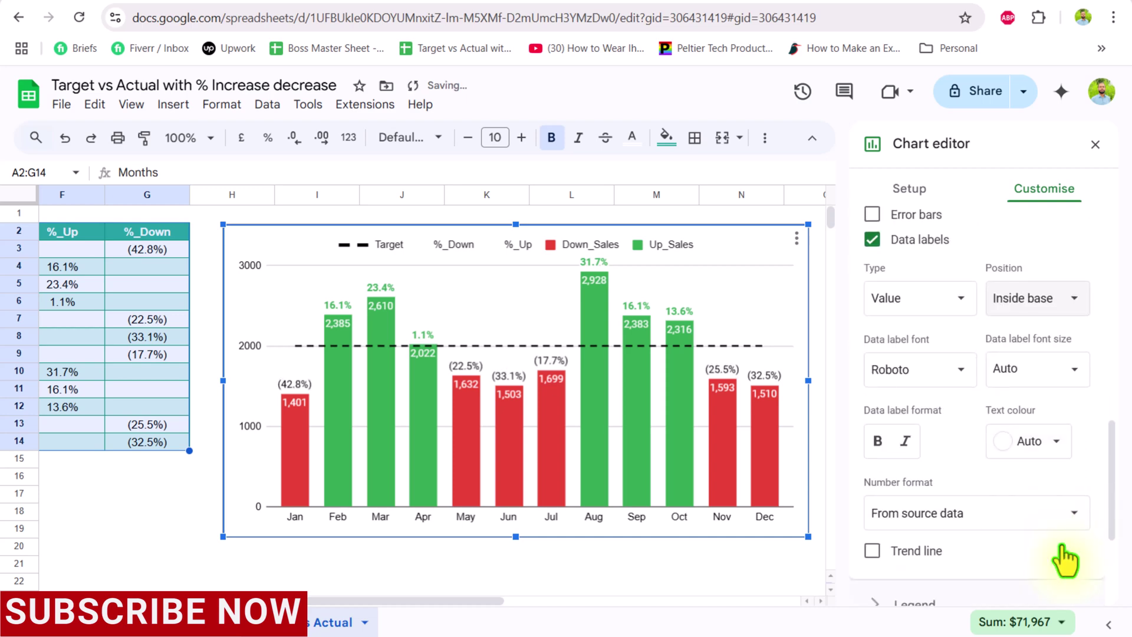
click(1055, 442)
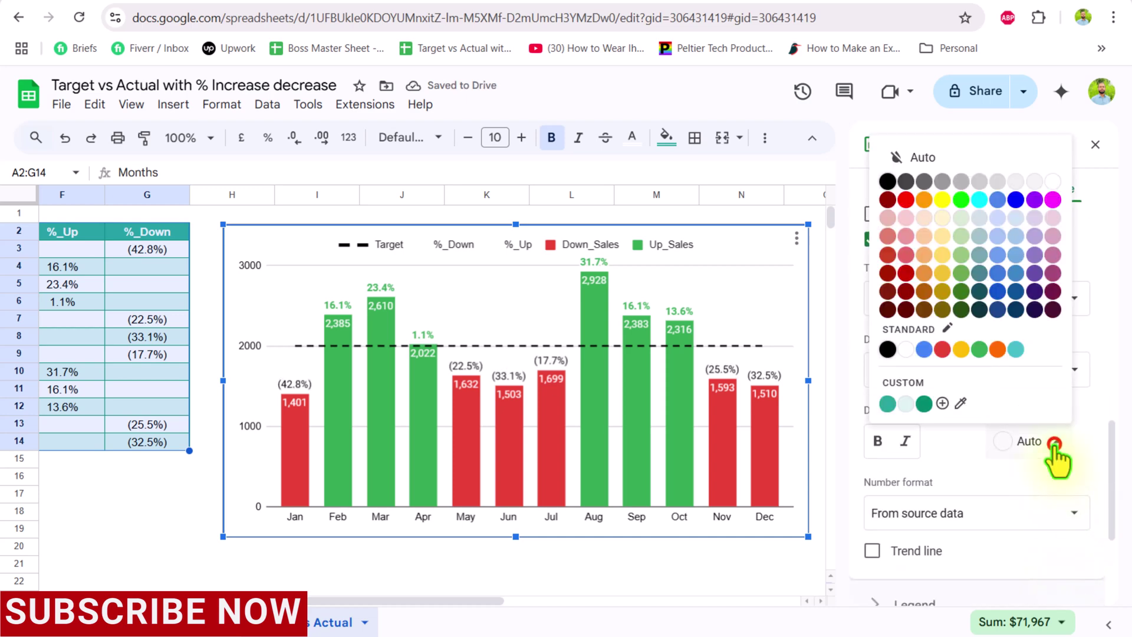
click(942, 349)
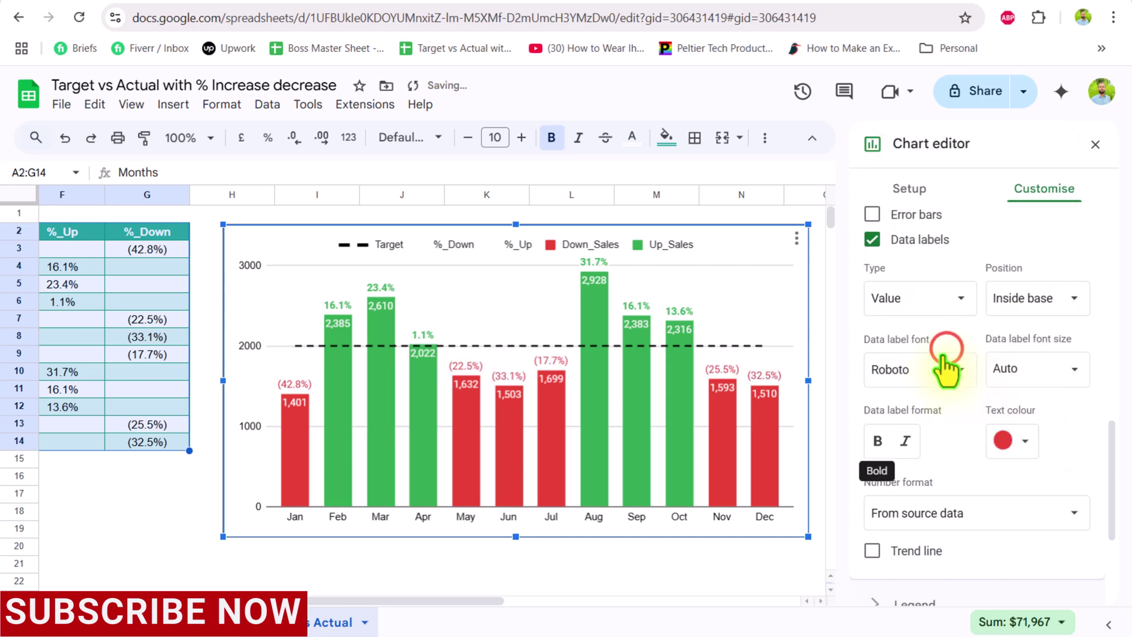
click(878, 442)
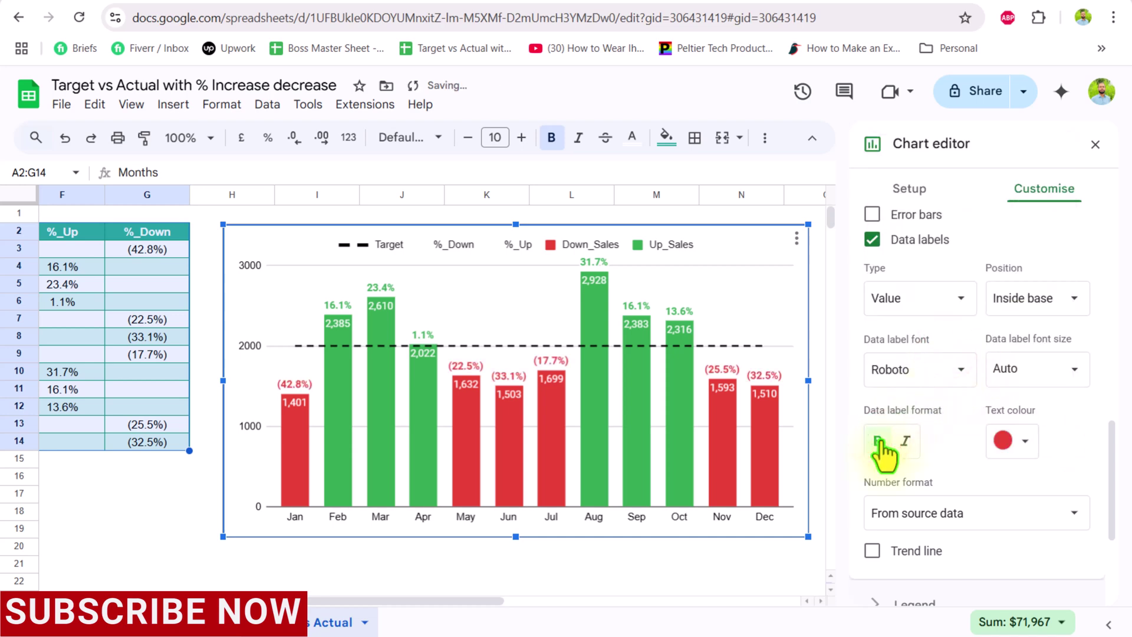
Delete the chart legend and hide the major gridlines.
click(374, 245)
key(Delete)
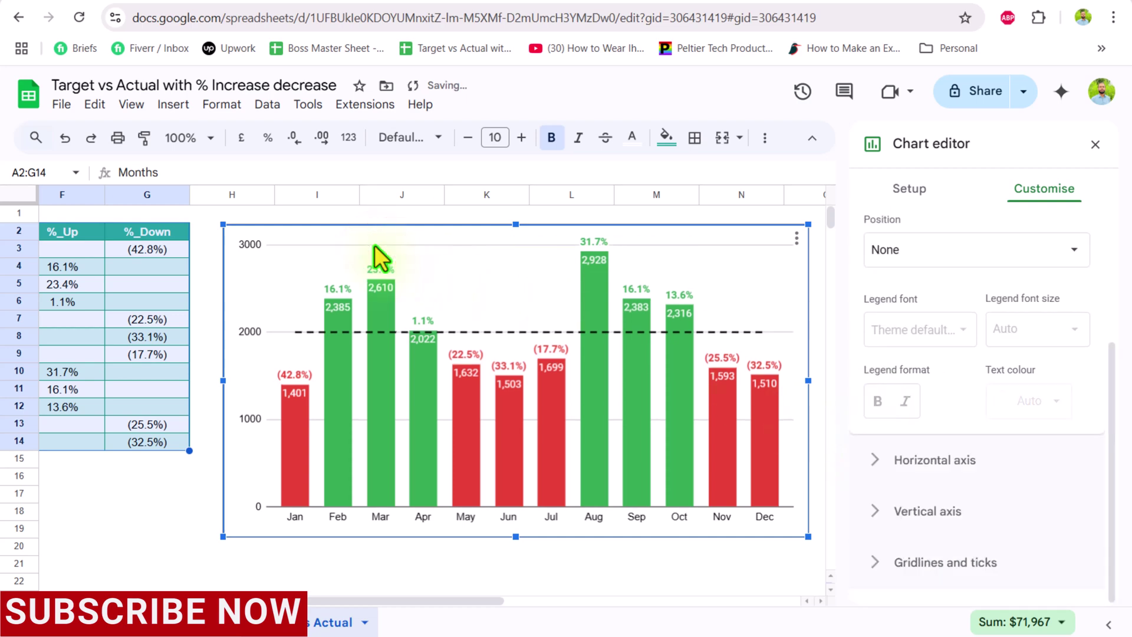
click(277, 332)
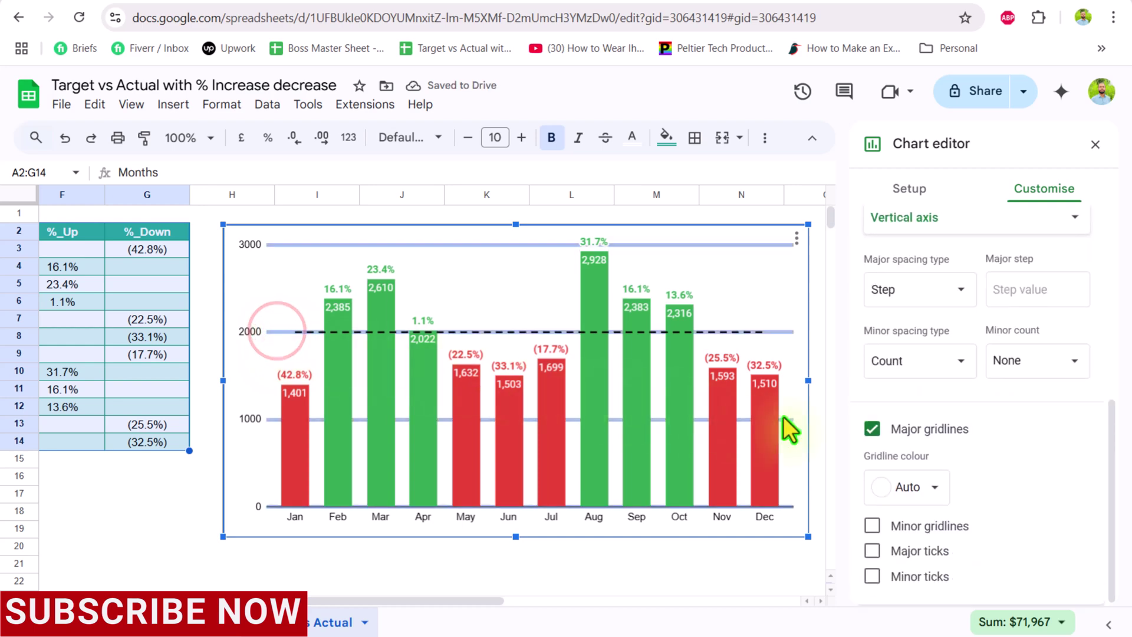
click(873, 431)
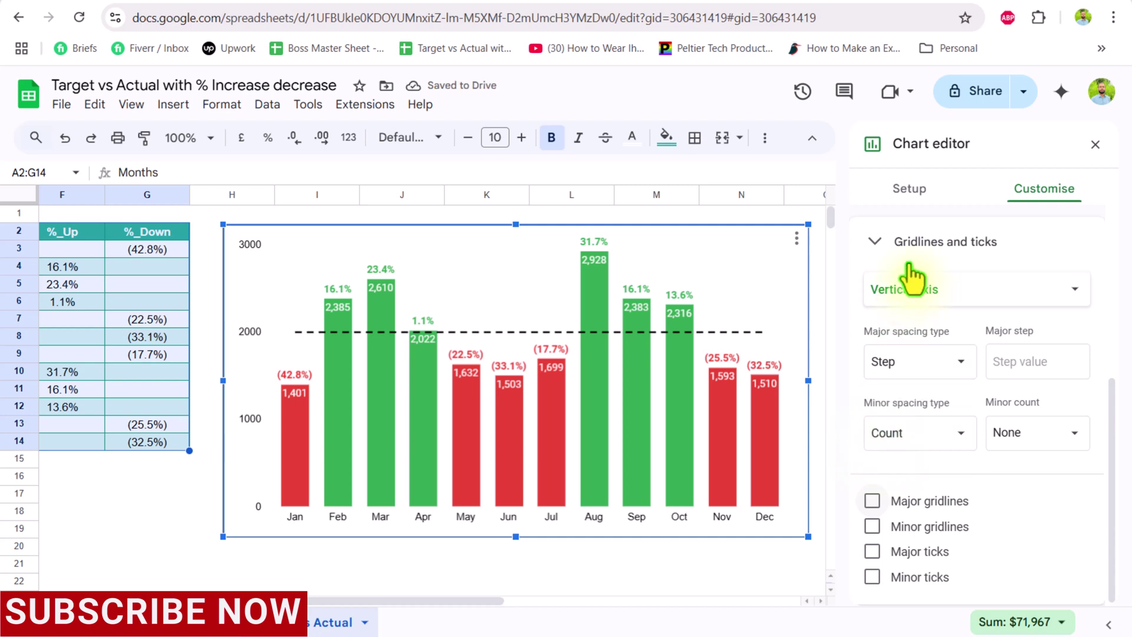
Set the horizontal axis major tick position to None.
click(1011, 292)
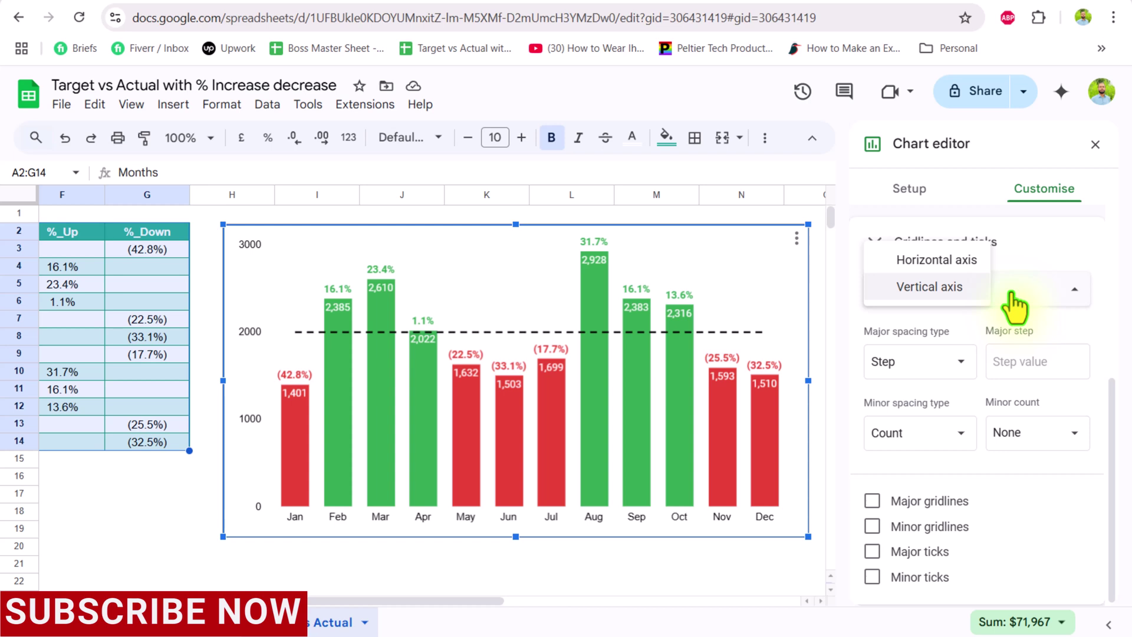
click(974, 259)
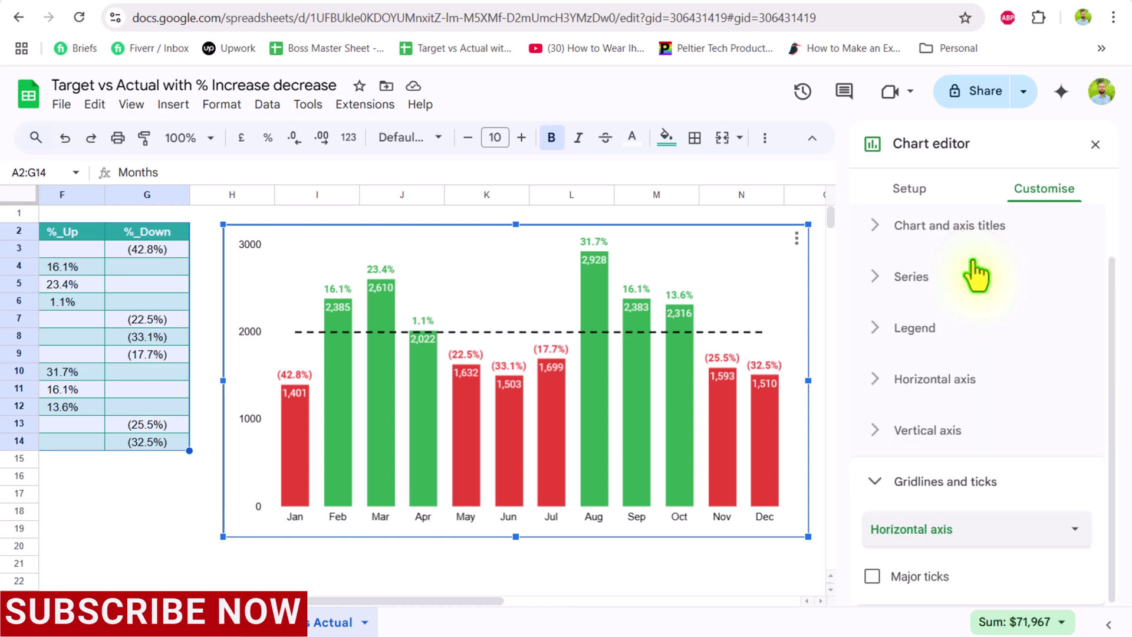
click(873, 577)
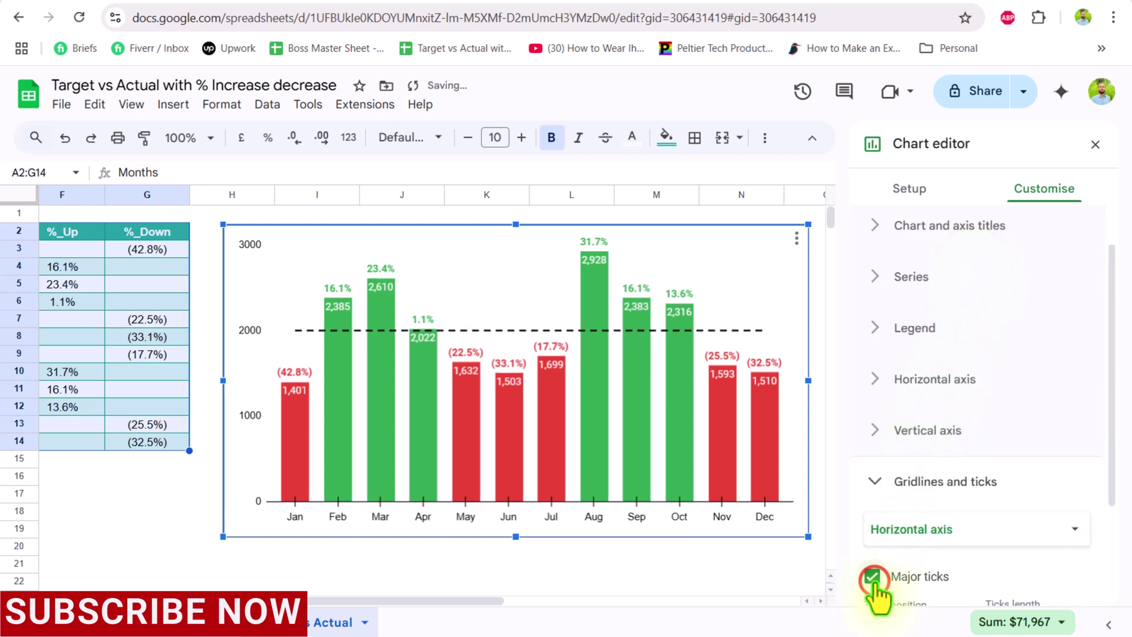
scroll(876, 587, down, 3)
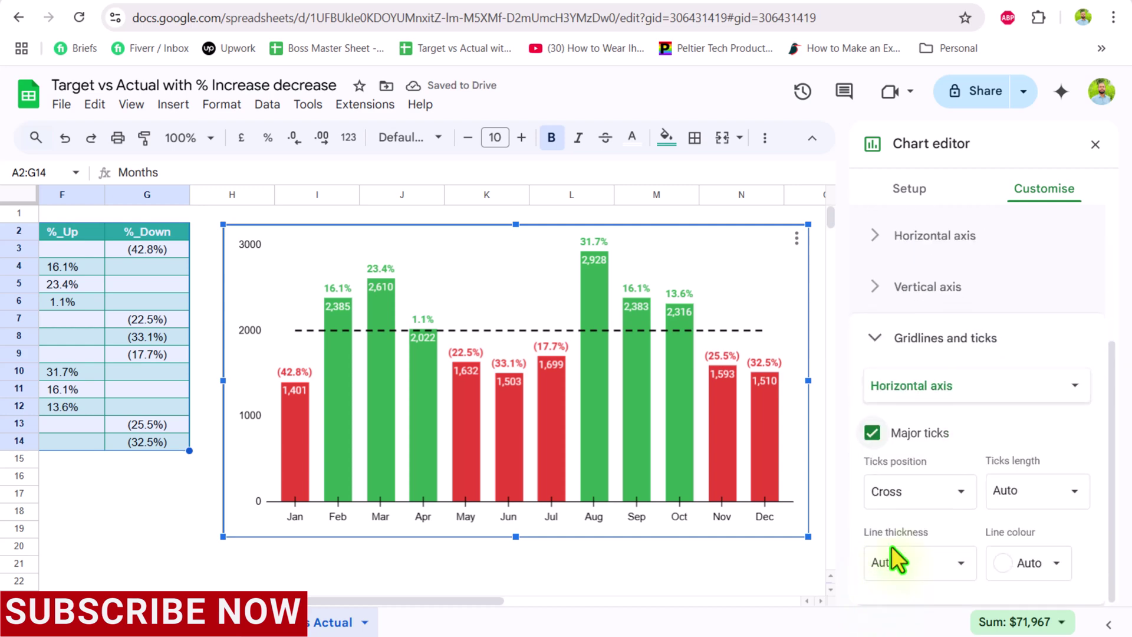
click(921, 494)
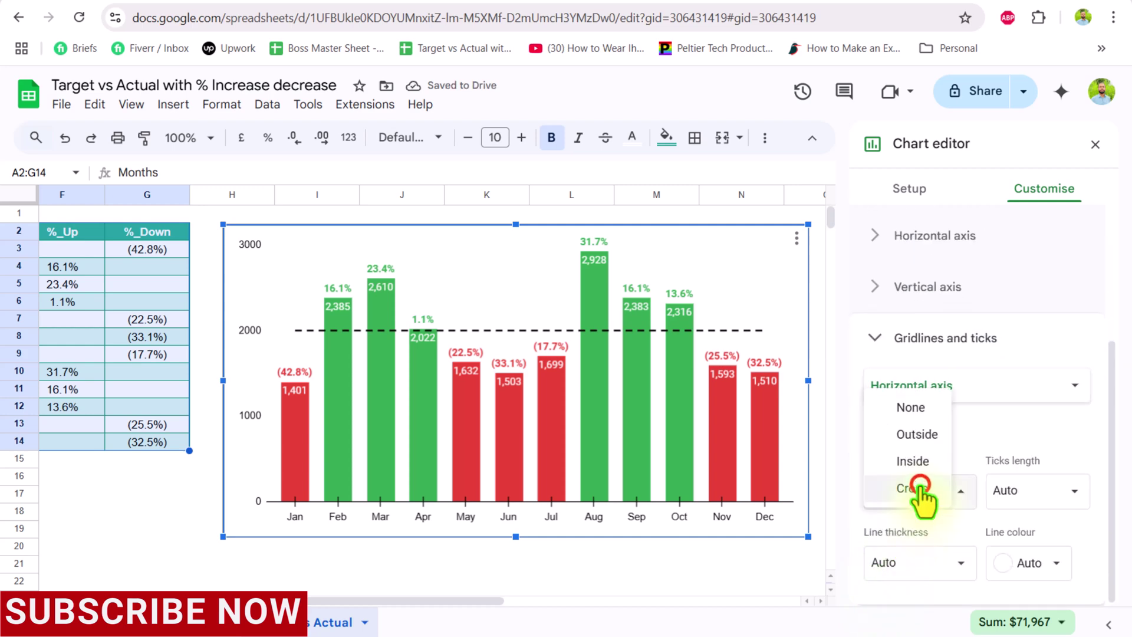
click(914, 407)
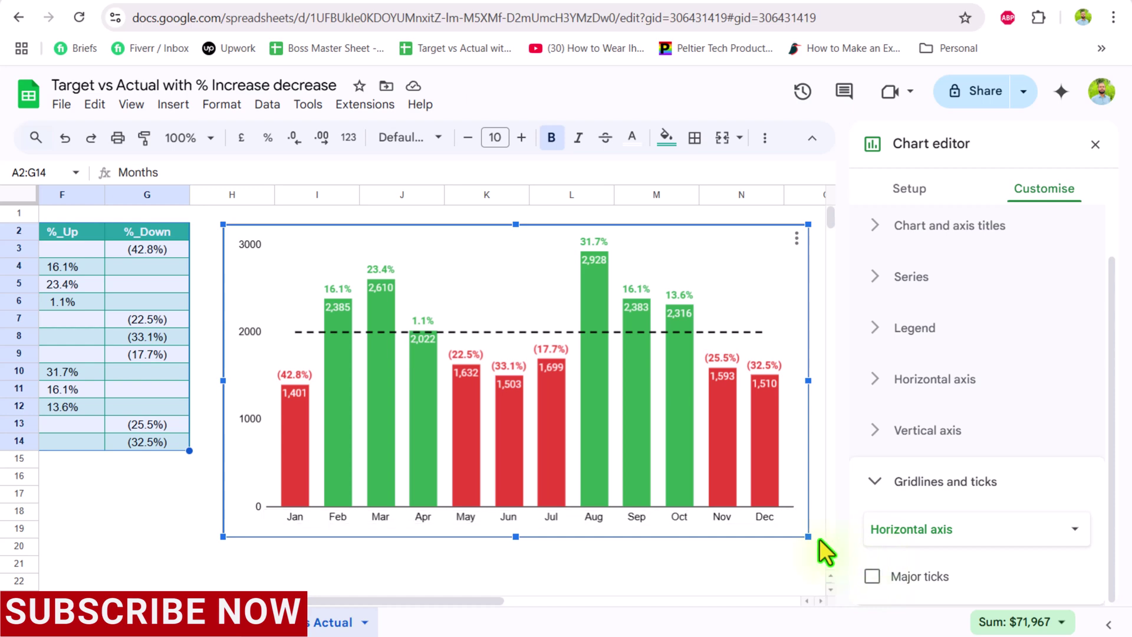
Make the vertical axis labels white at font size 6.
click(254, 416)
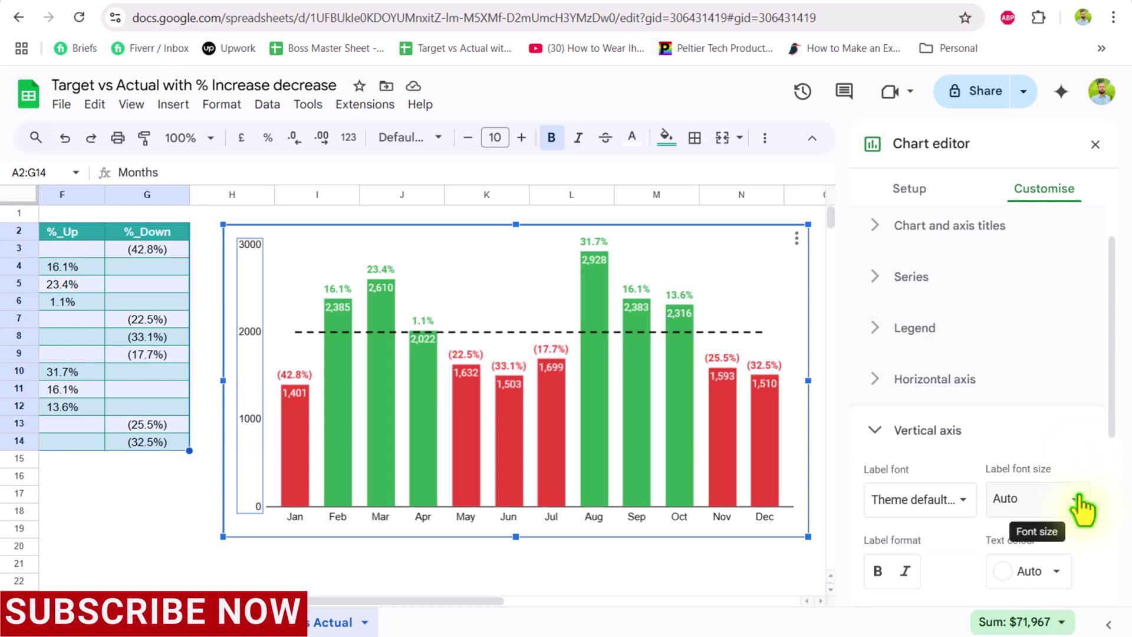
click(1057, 571)
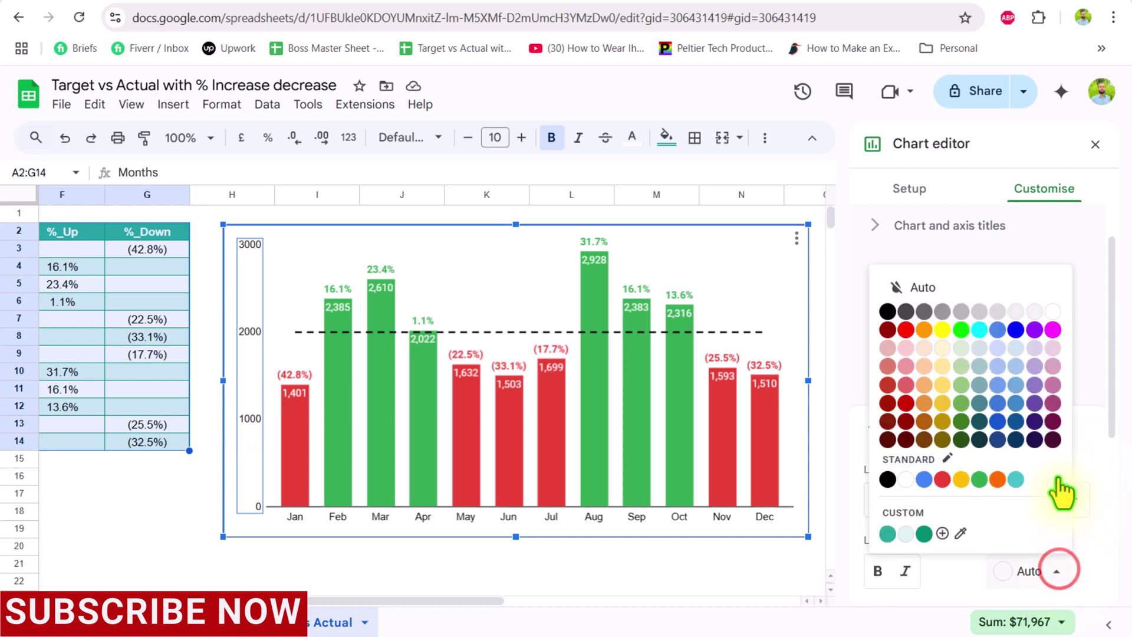
click(1054, 312)
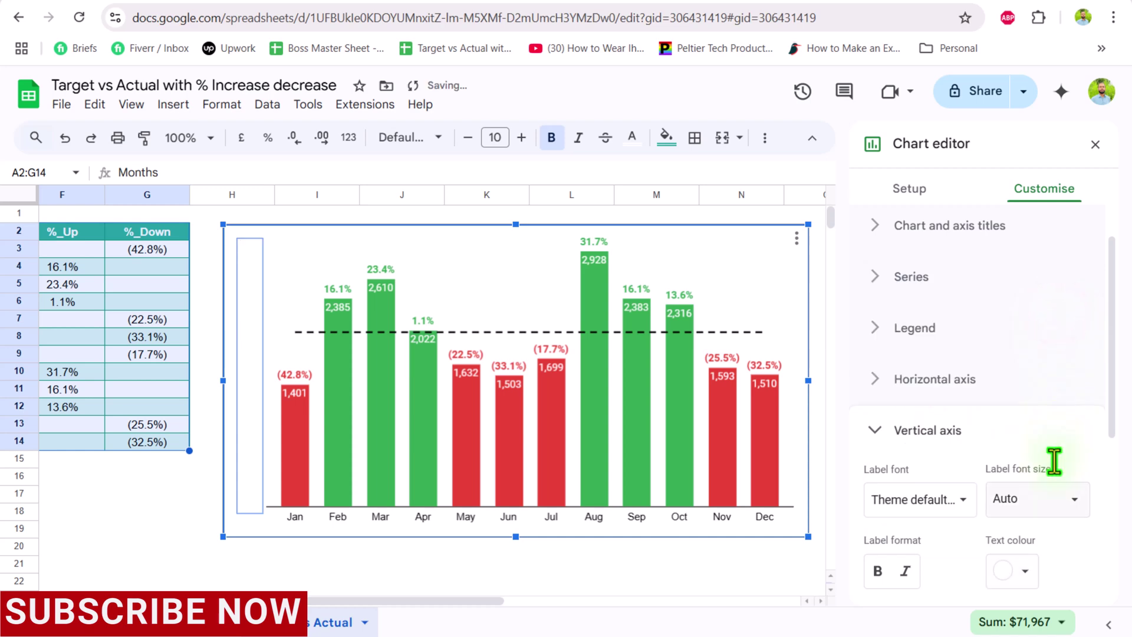
click(1054, 510)
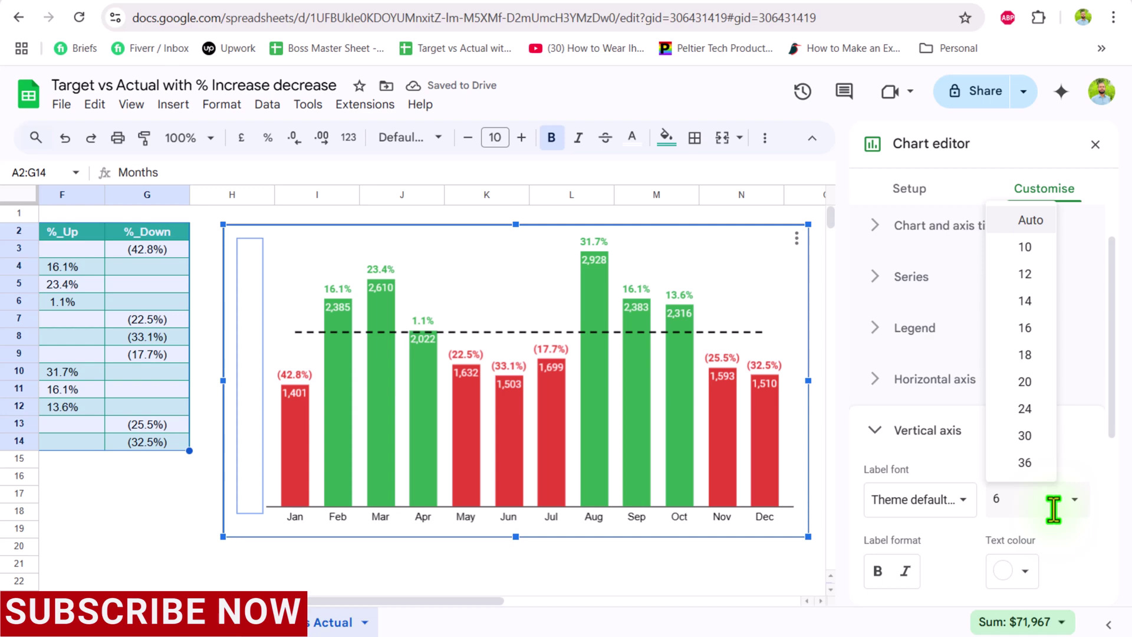
key(Return)
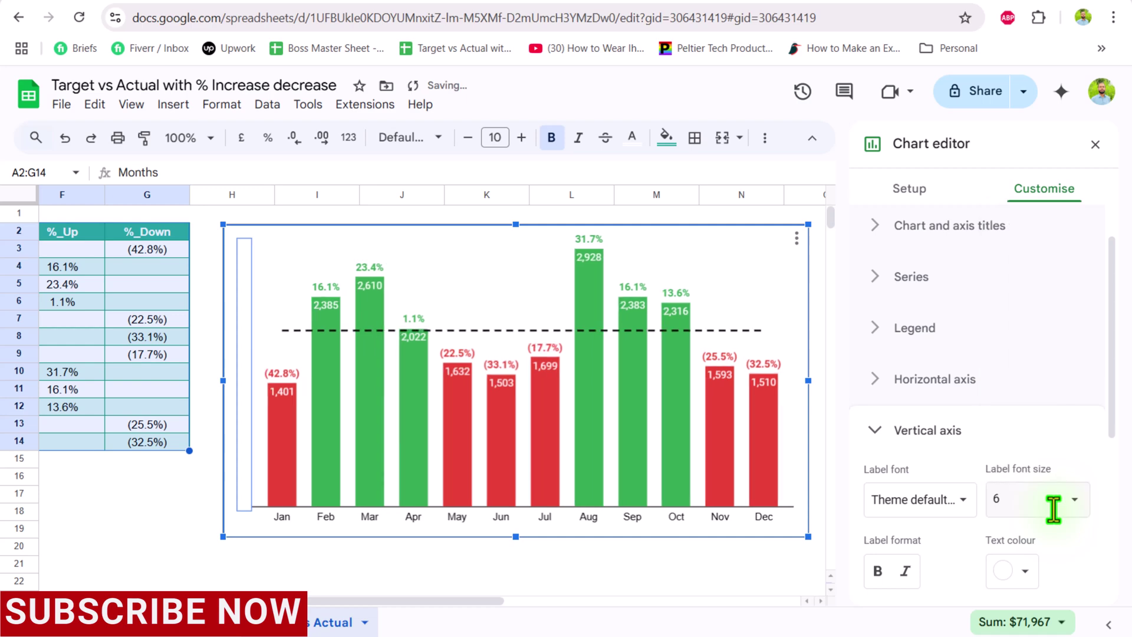
Drag the plot area's top edge down to leave space above the bars.
click(519, 284)
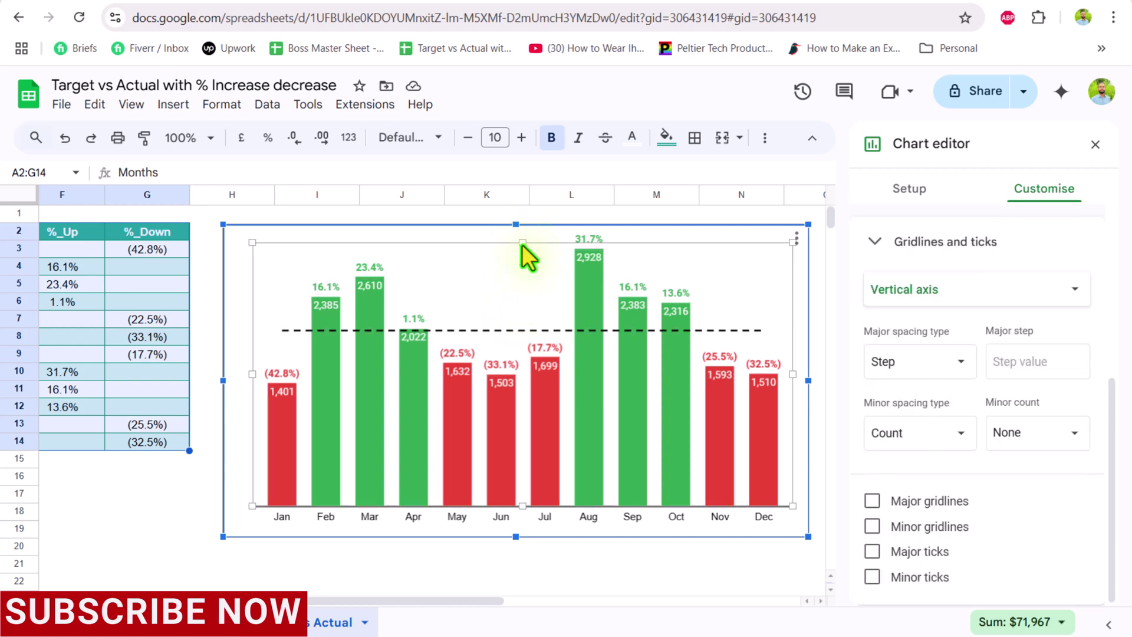
drag(522, 242, 522, 271)
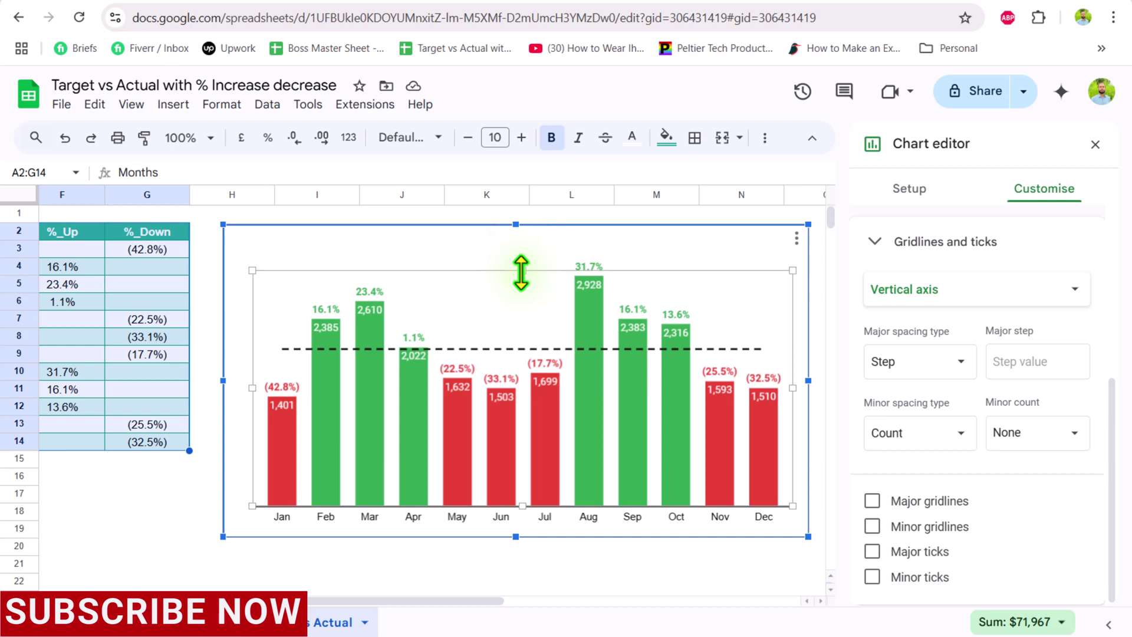
scroll(995, 401, up, 5)
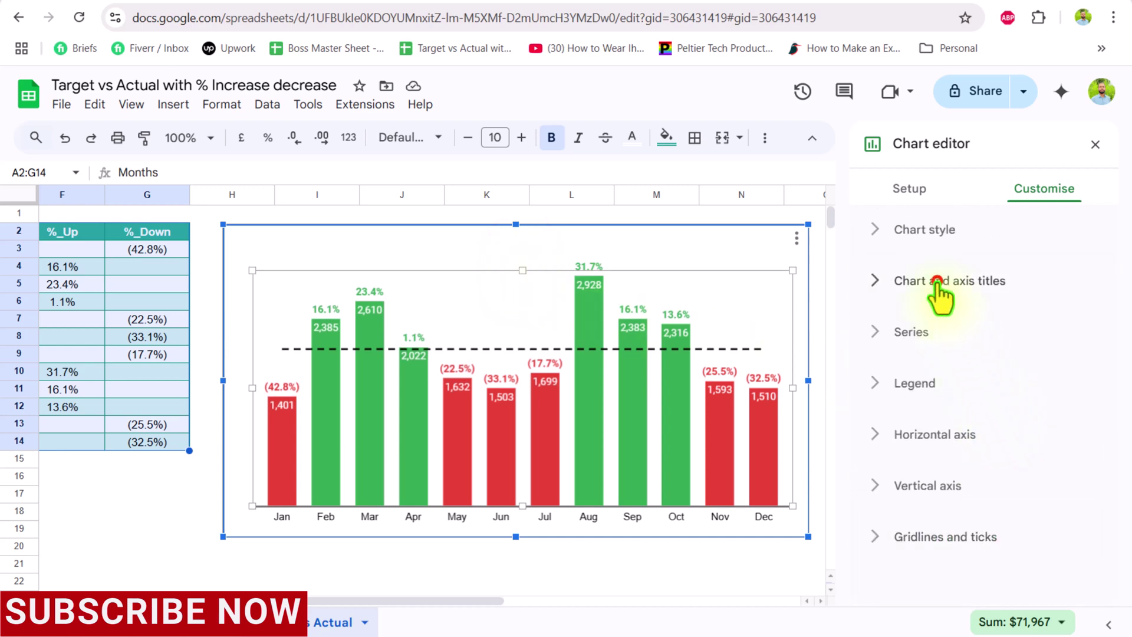
Title the chart 'Target vs Actual Chart with' in bold black text.
click(938, 281)
click(929, 326)
click(931, 325)
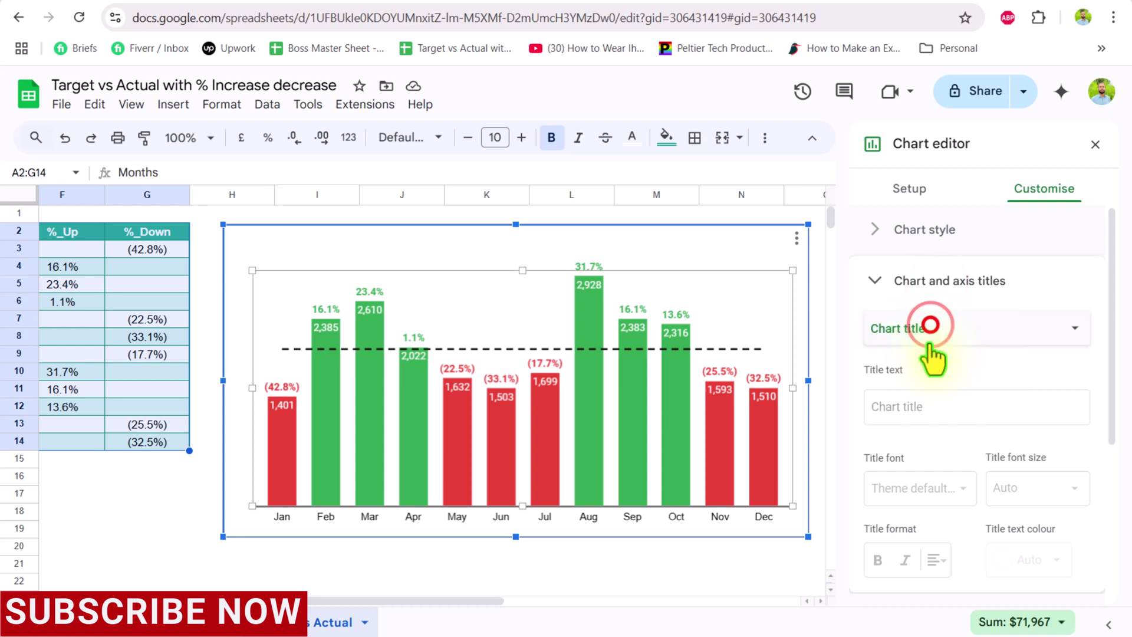
click(926, 408)
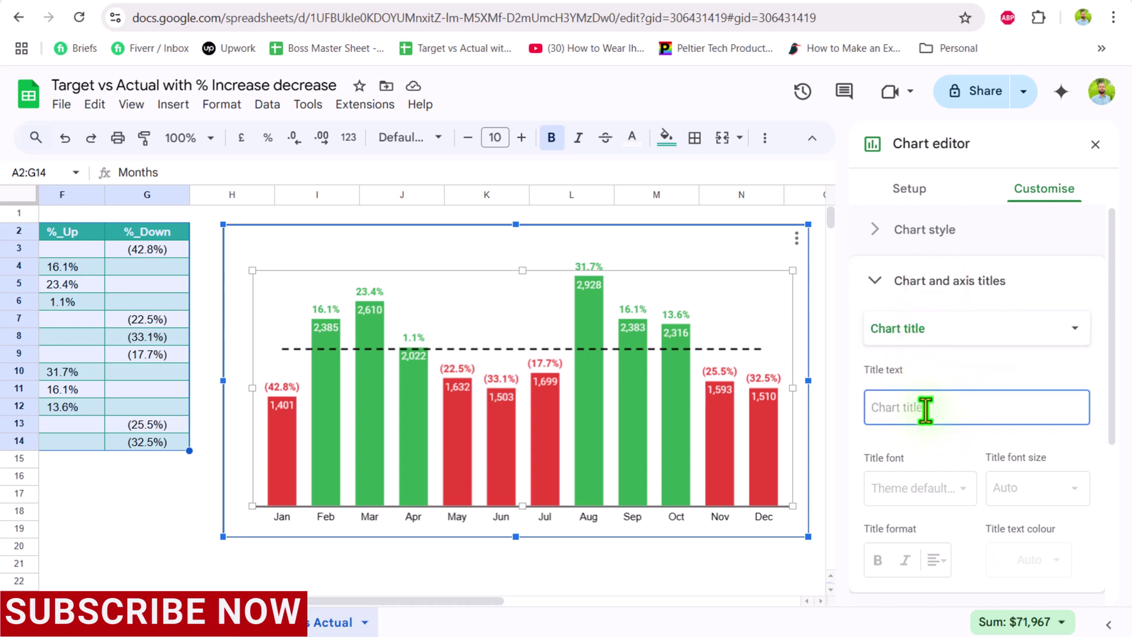
text(Target vs Actual Chart with)
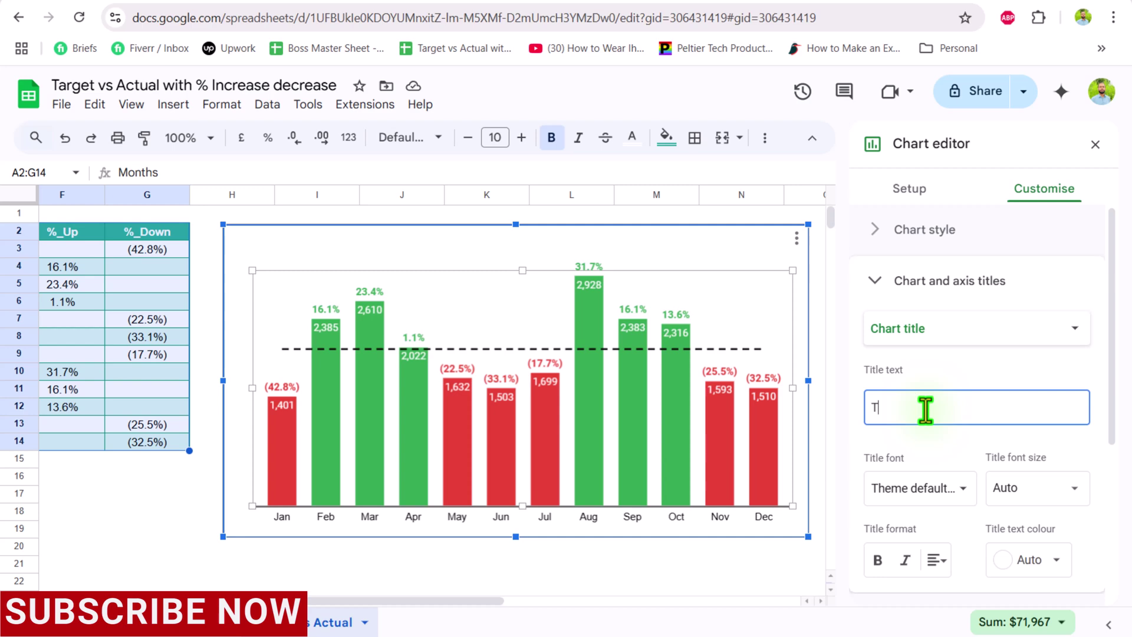
click(1044, 561)
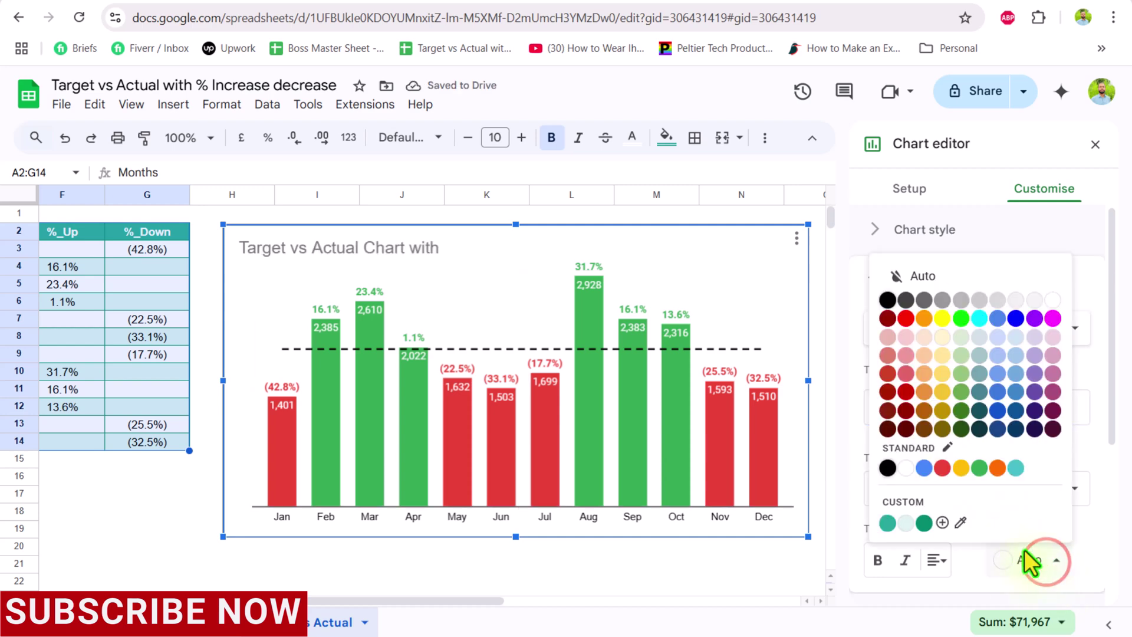
click(888, 469)
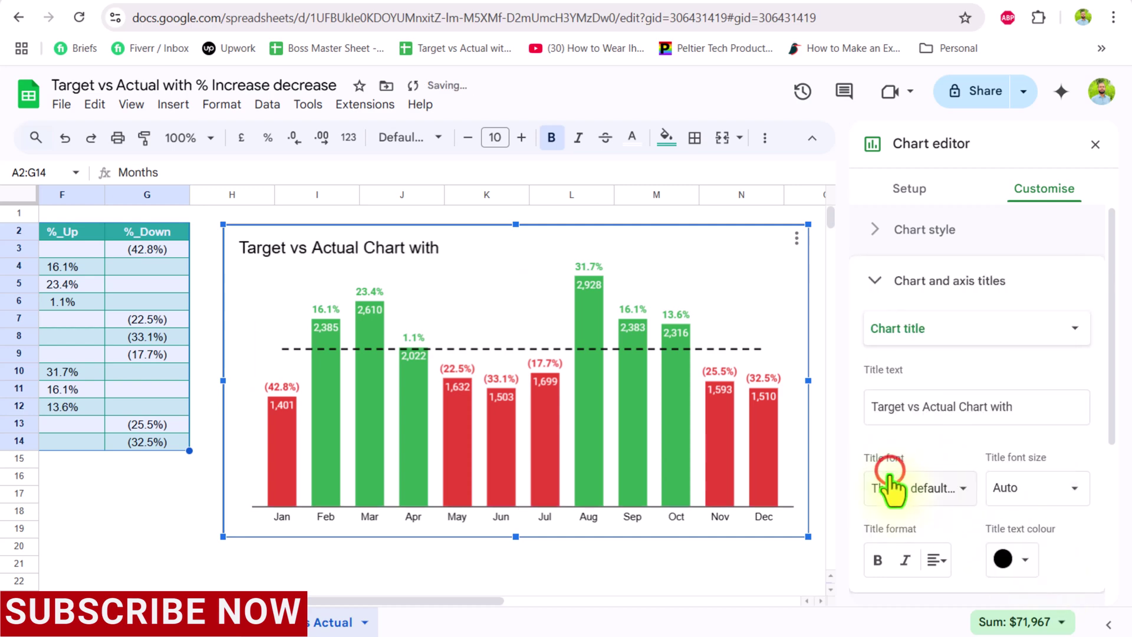
click(880, 560)
click(933, 560)
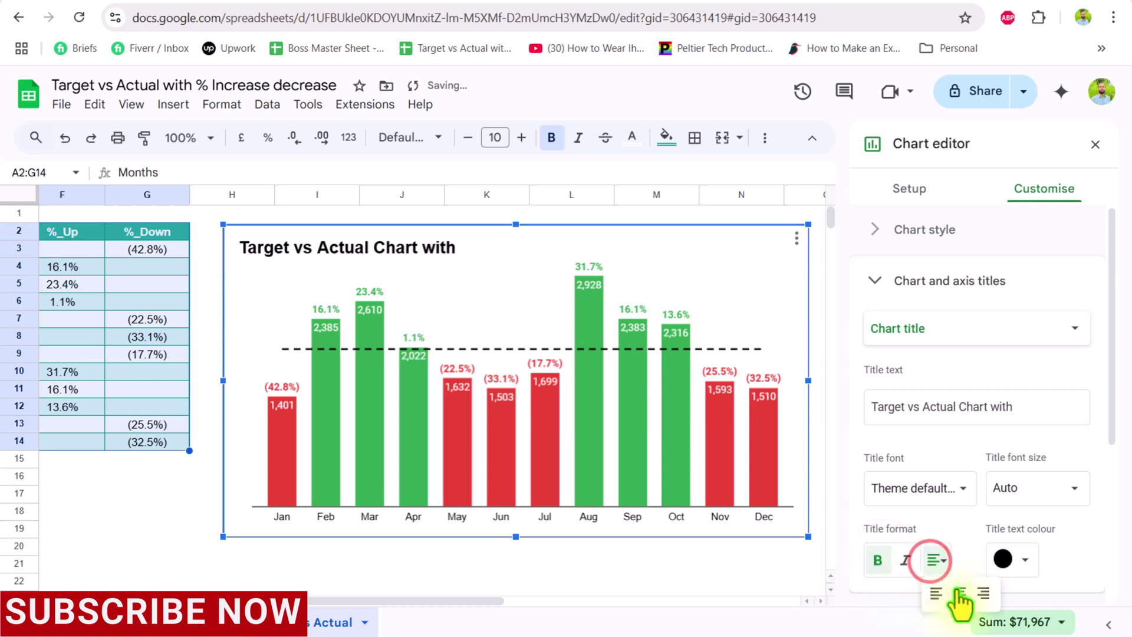